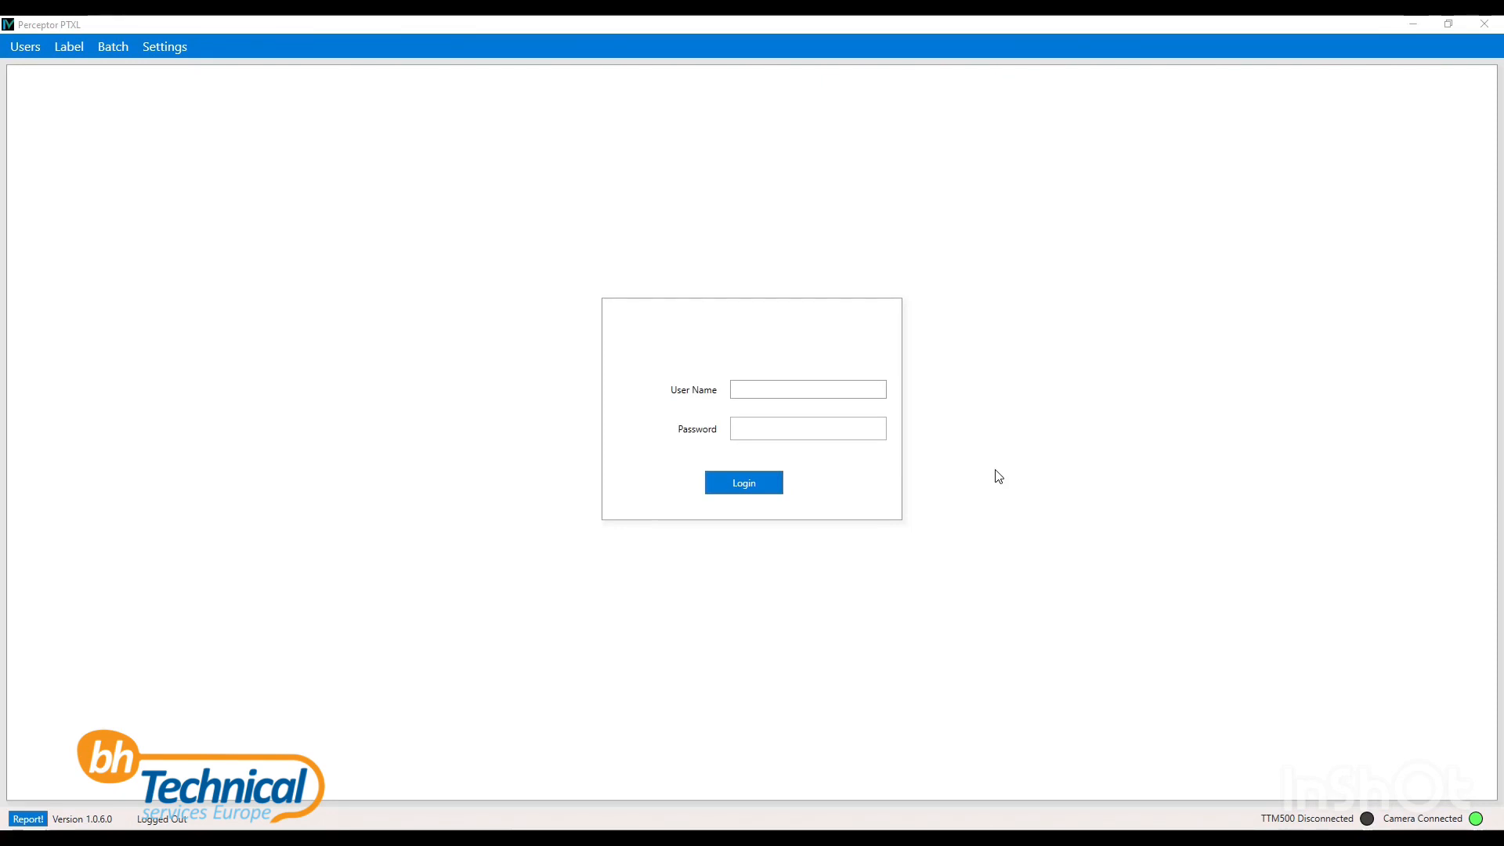
Log in with the account's user name and password.
{"action": "left_click", "coordinate": [847, 390]}
{"action": "type", "text": "Joe Bloggs"}
{"action": "key", "text": "Tab"}
{"action": "type", "text": "********"}
{"action": "key", "text": "Return"}
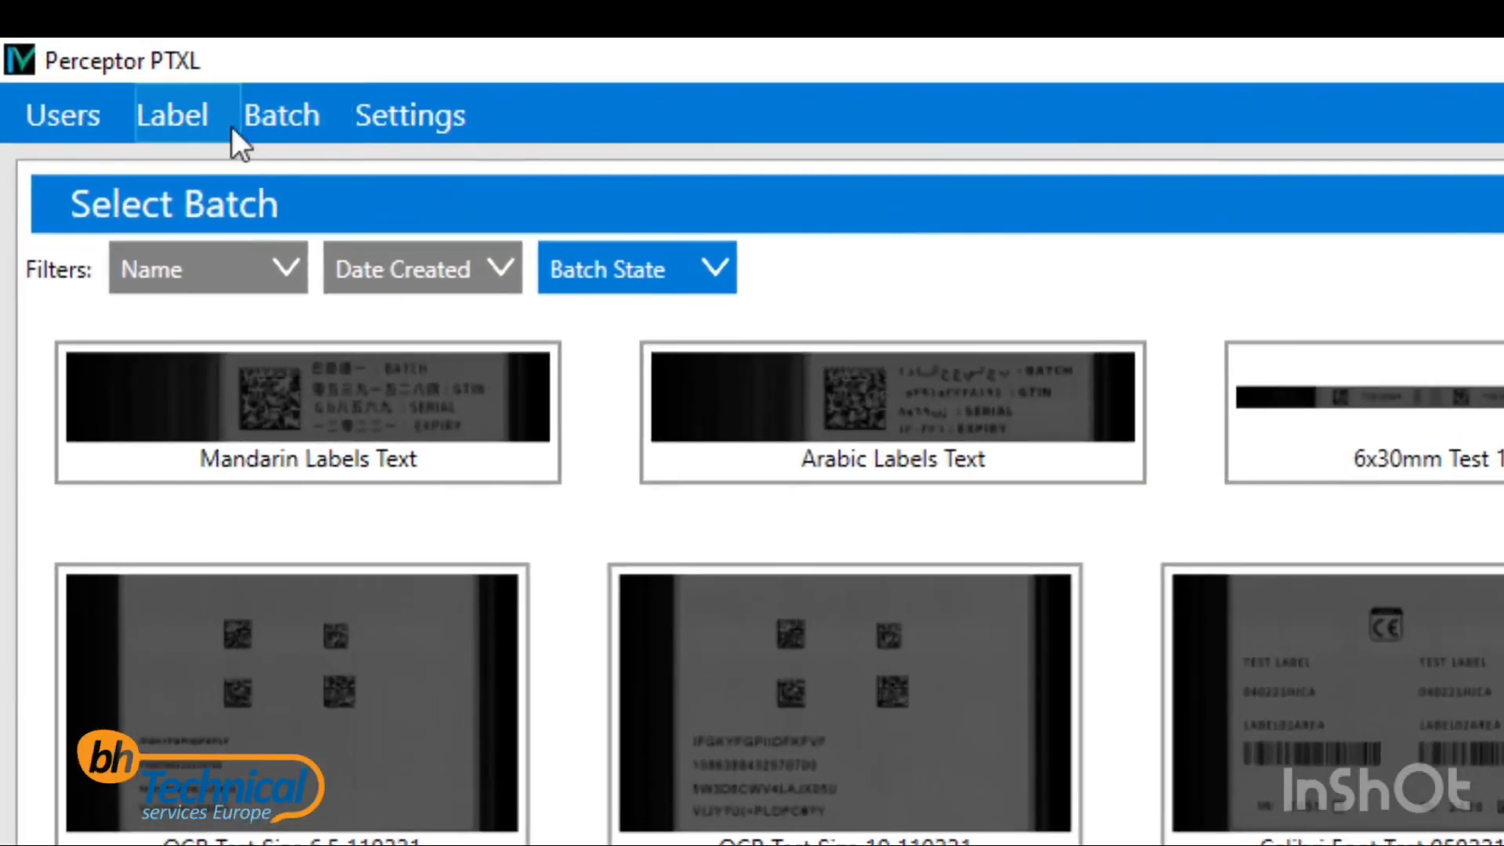
Start a new label template and capture an image of the printed label.
{"action": "left_click", "coordinate": [228, 125]}
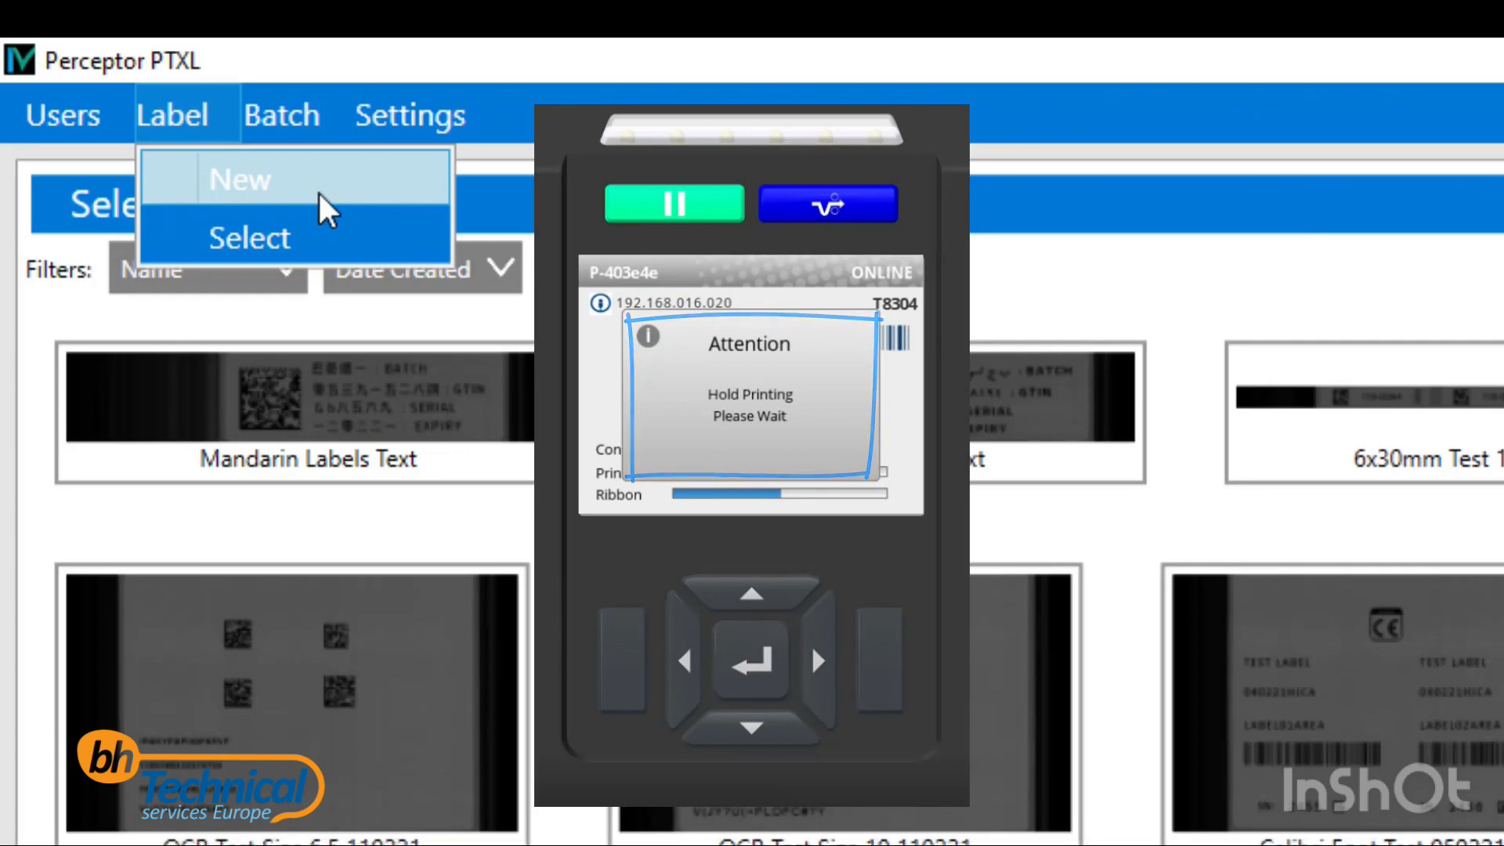
{"action": "left_click", "coordinate": [318, 193]}
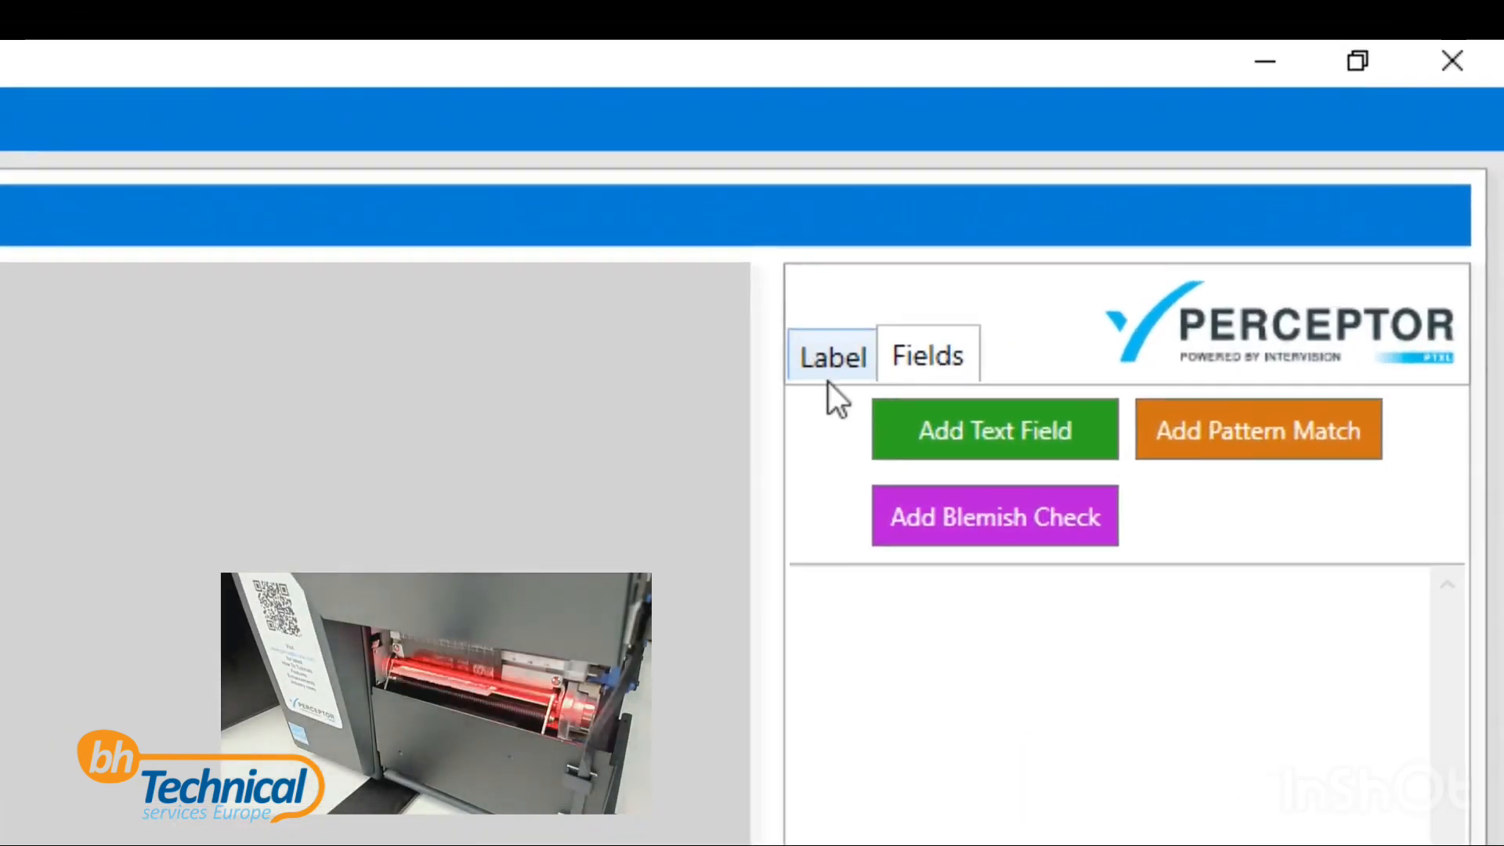
{"action": "left_click", "coordinate": [832, 374]}
{"action": "left_click", "coordinate": [1199, 456]}
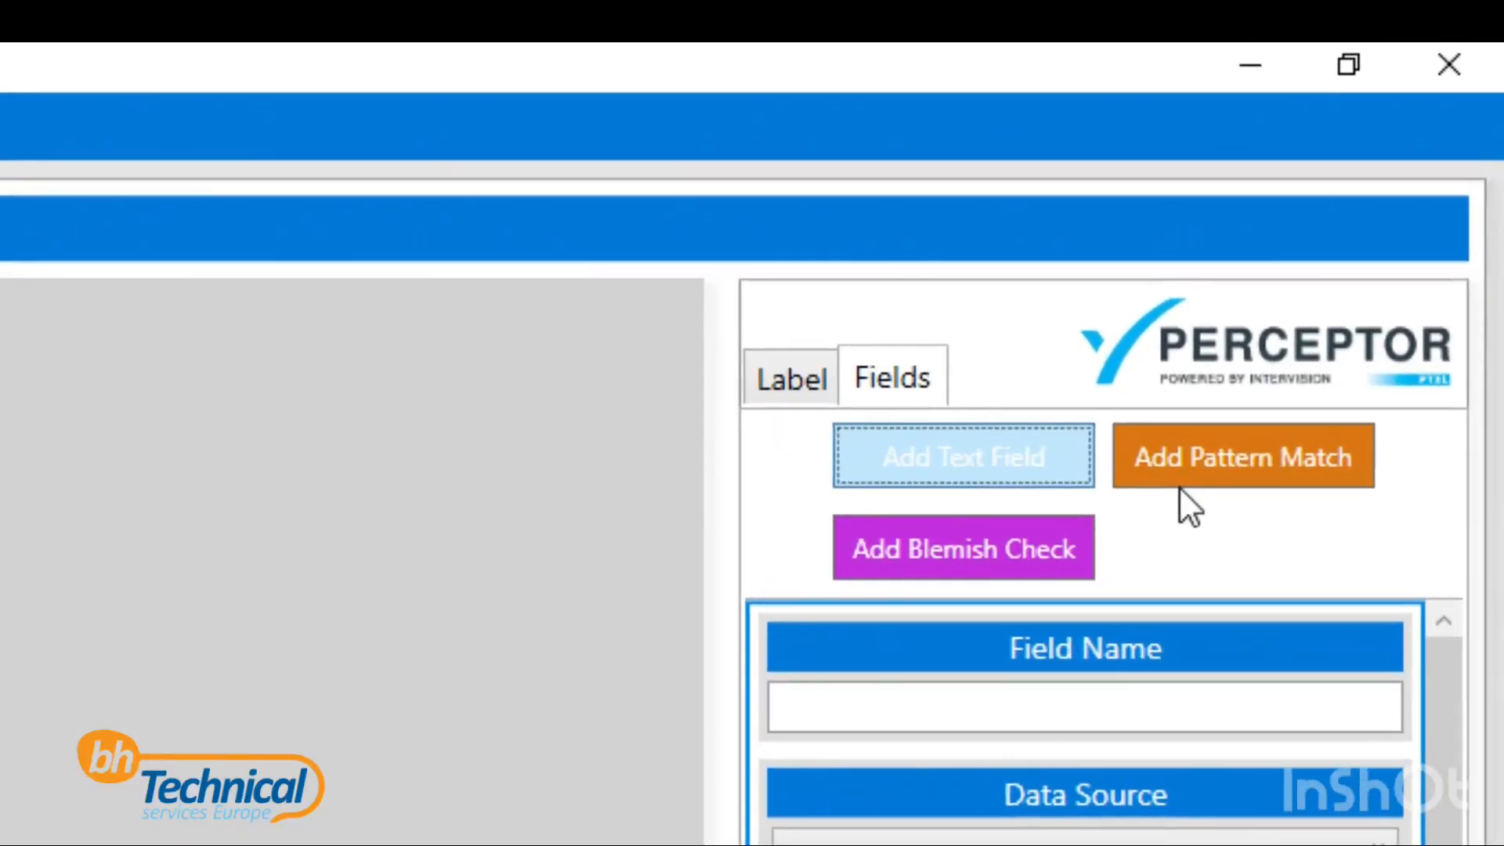
Set the label template's Product ID reference to ProductID1.
{"action": "left_click", "coordinate": [1094, 228]}
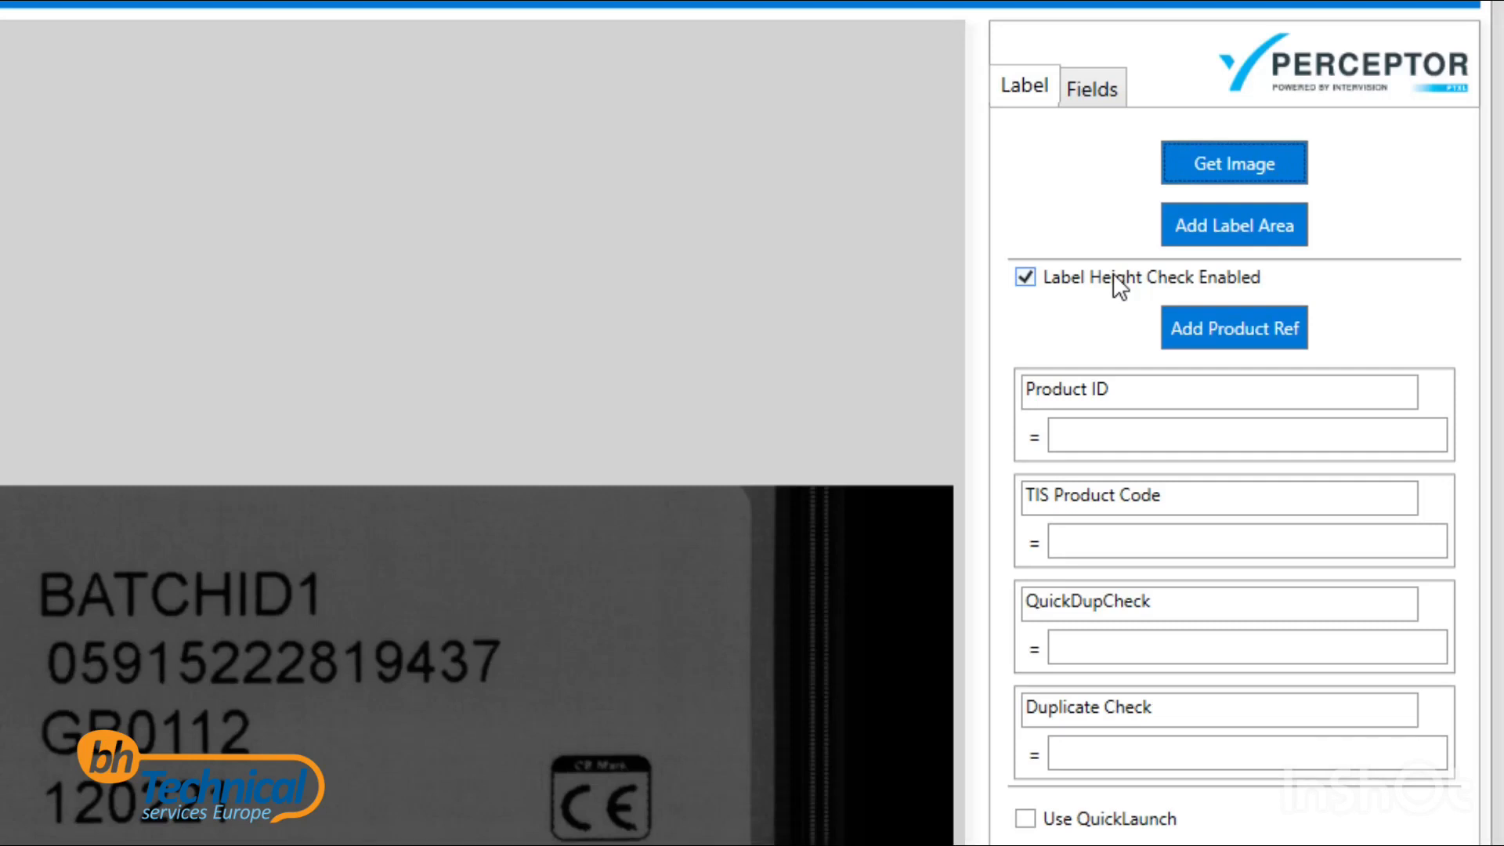
{"action": "left_click", "coordinate": [1159, 439]}
{"action": "type", "text": "P"}
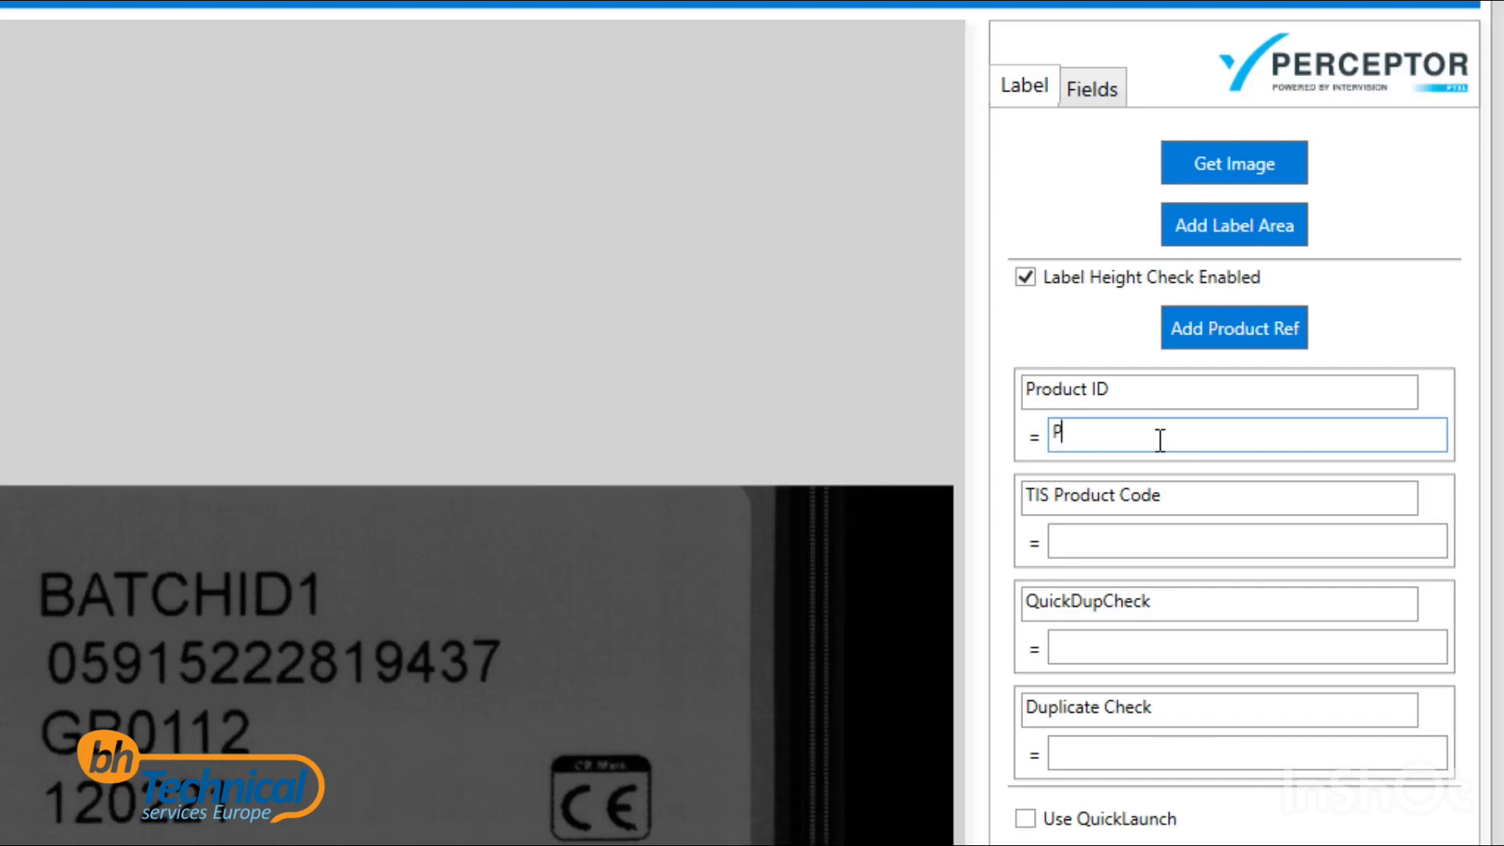
{"action": "type", "text": "roductID1"}
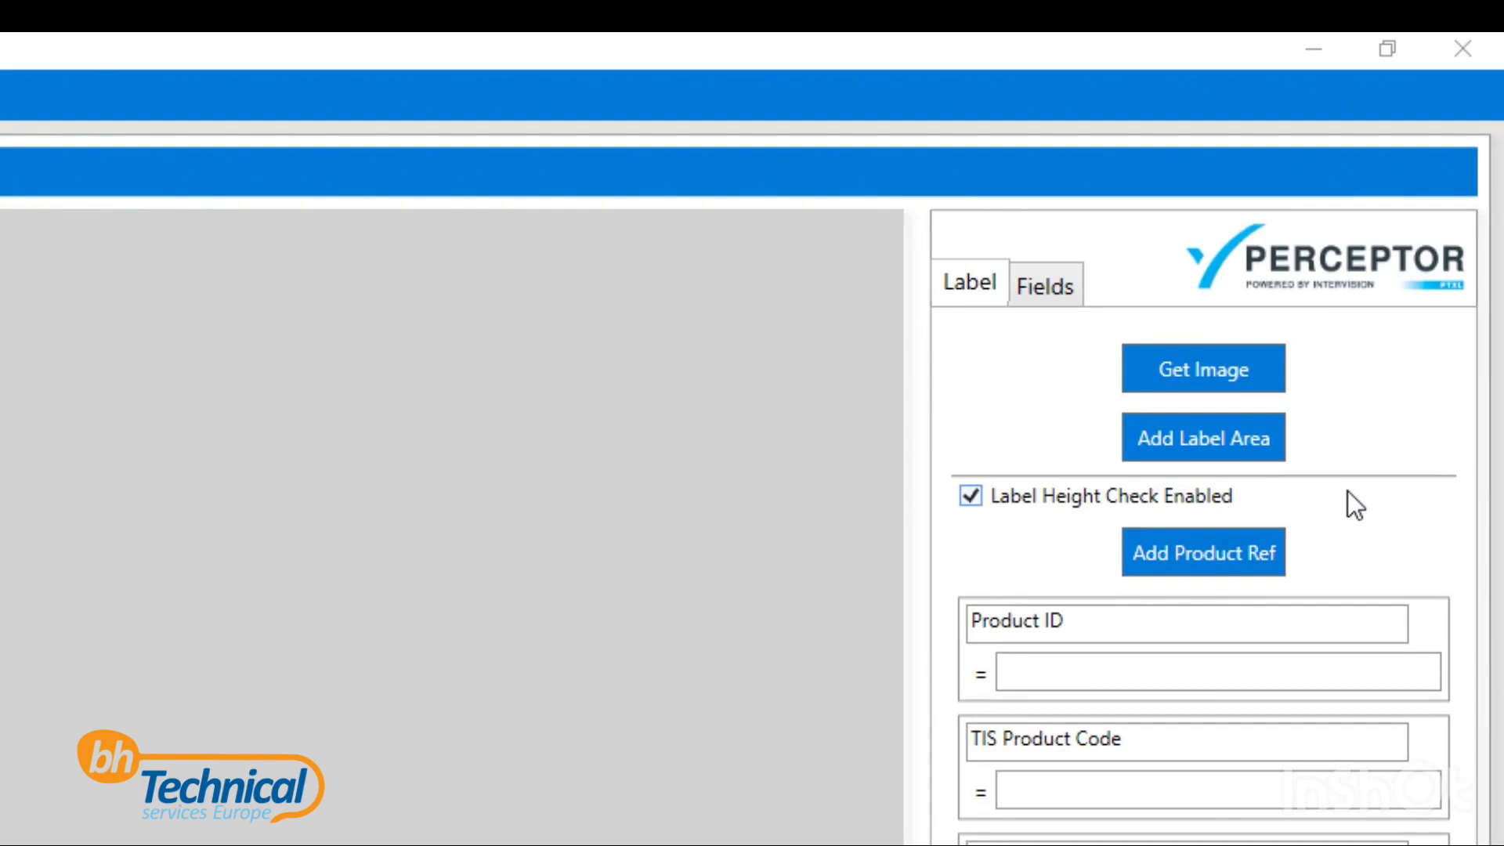
Add a label area and fit it around the whole first label, the one marked 031.
{"action": "left_click", "coordinate": [1262, 448]}
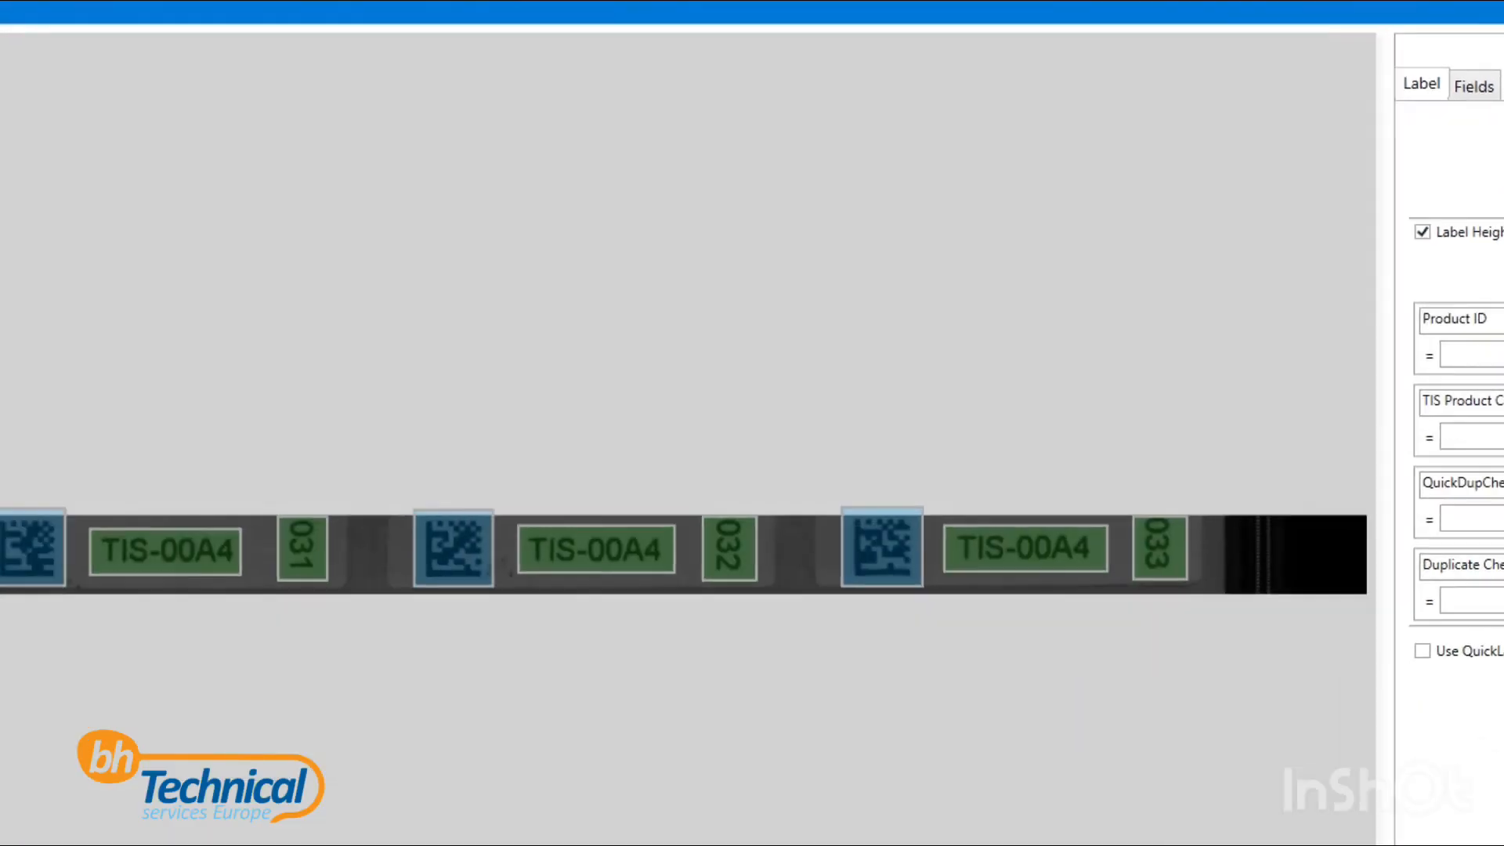
{"action": "left_click_drag", "start_coordinate": [95, 438], "coordinate": [401, 427]}
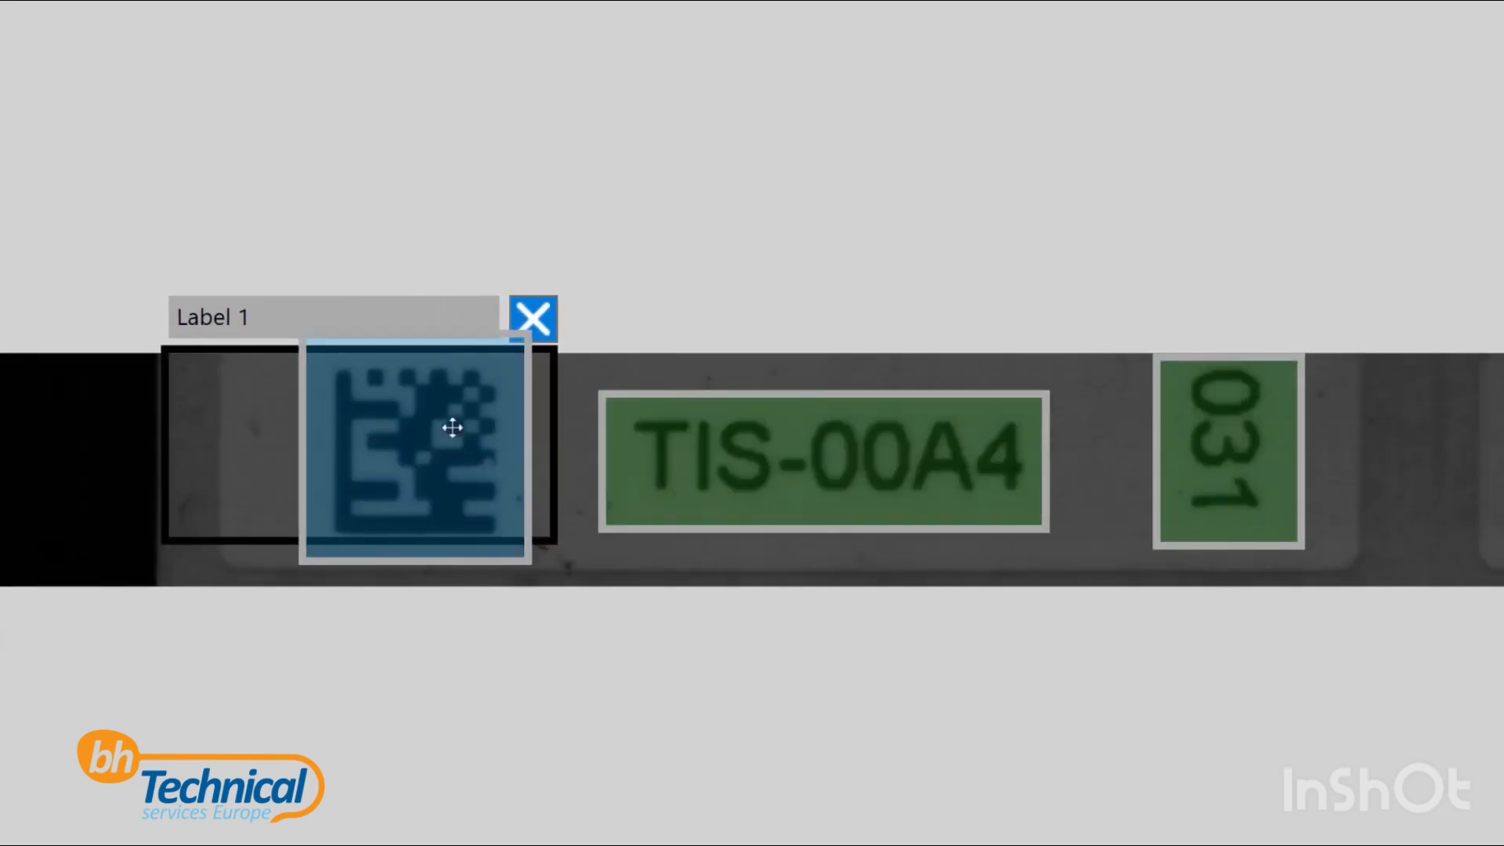
{"action": "left_click_drag", "start_coordinate": [554, 428], "coordinate": [1414, 446]}
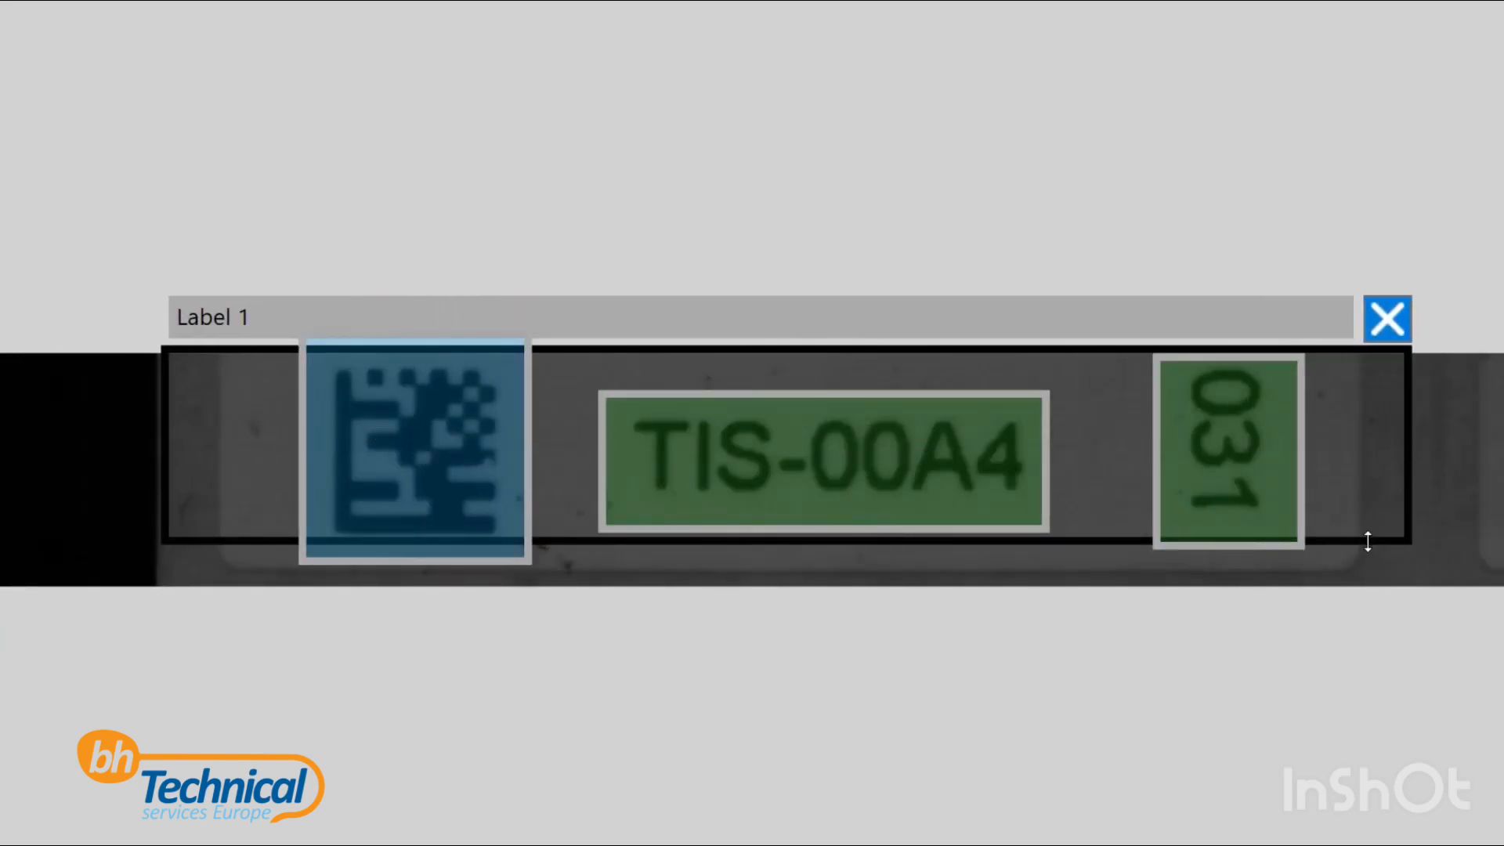
{"action": "left_click_drag", "start_coordinate": [1371, 543], "coordinate": [1371, 597]}
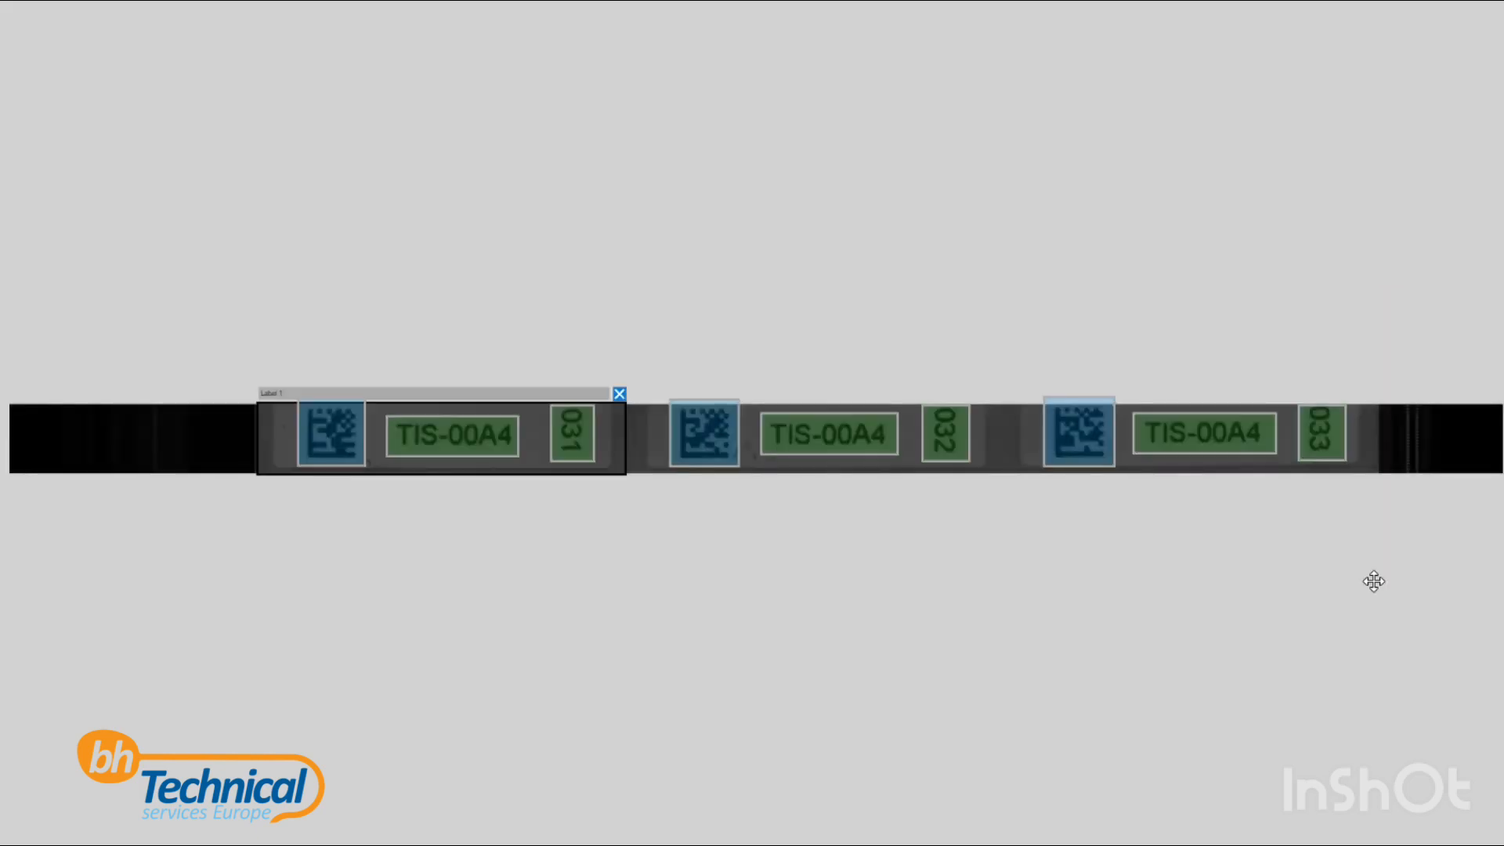
Fit the second label area around the label marked 032 and place a third area over the 033 label.
{"action": "left_click_drag", "start_coordinate": [97, 444], "coordinate": [708, 430]}
{"action": "scroll", "coordinate": [708, 430], "scroll_direction": "up", "scroll_amount": 3}
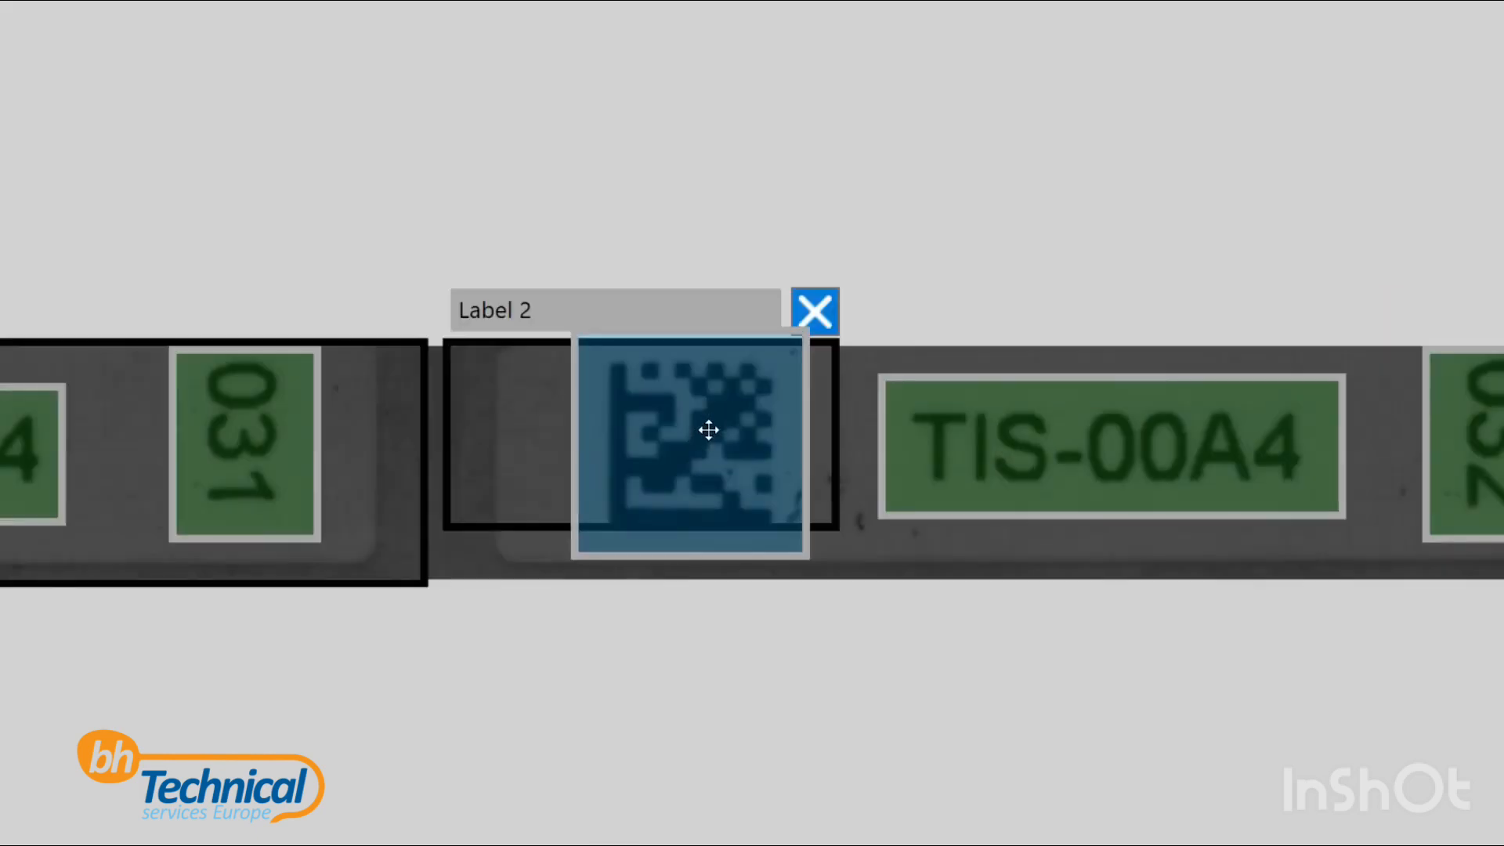
{"action": "left_click_drag", "start_coordinate": [927, 558], "coordinate": [679, 549]}
{"action": "left_click_drag", "start_coordinate": [588, 429], "coordinate": [1444, 427]}
{"action": "left_click_drag", "start_coordinate": [1389, 520], "coordinate": [1392, 578]}
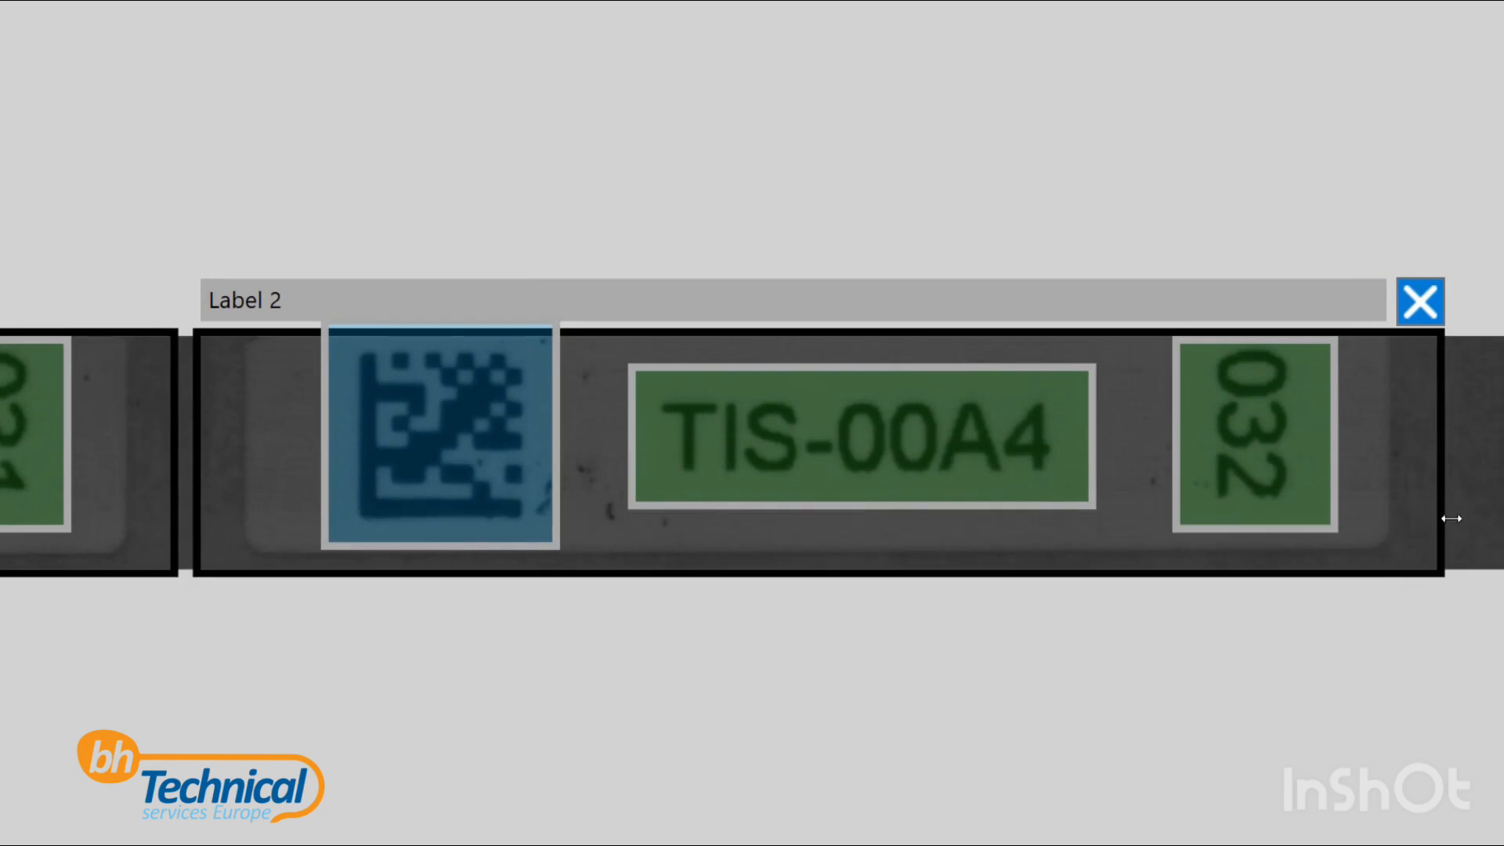
{"action": "scroll", "coordinate": [1451, 519], "scroll_direction": "down", "scroll_amount": 3}
{"action": "left_click_drag", "start_coordinate": [66, 444], "coordinate": [1389, 476]}
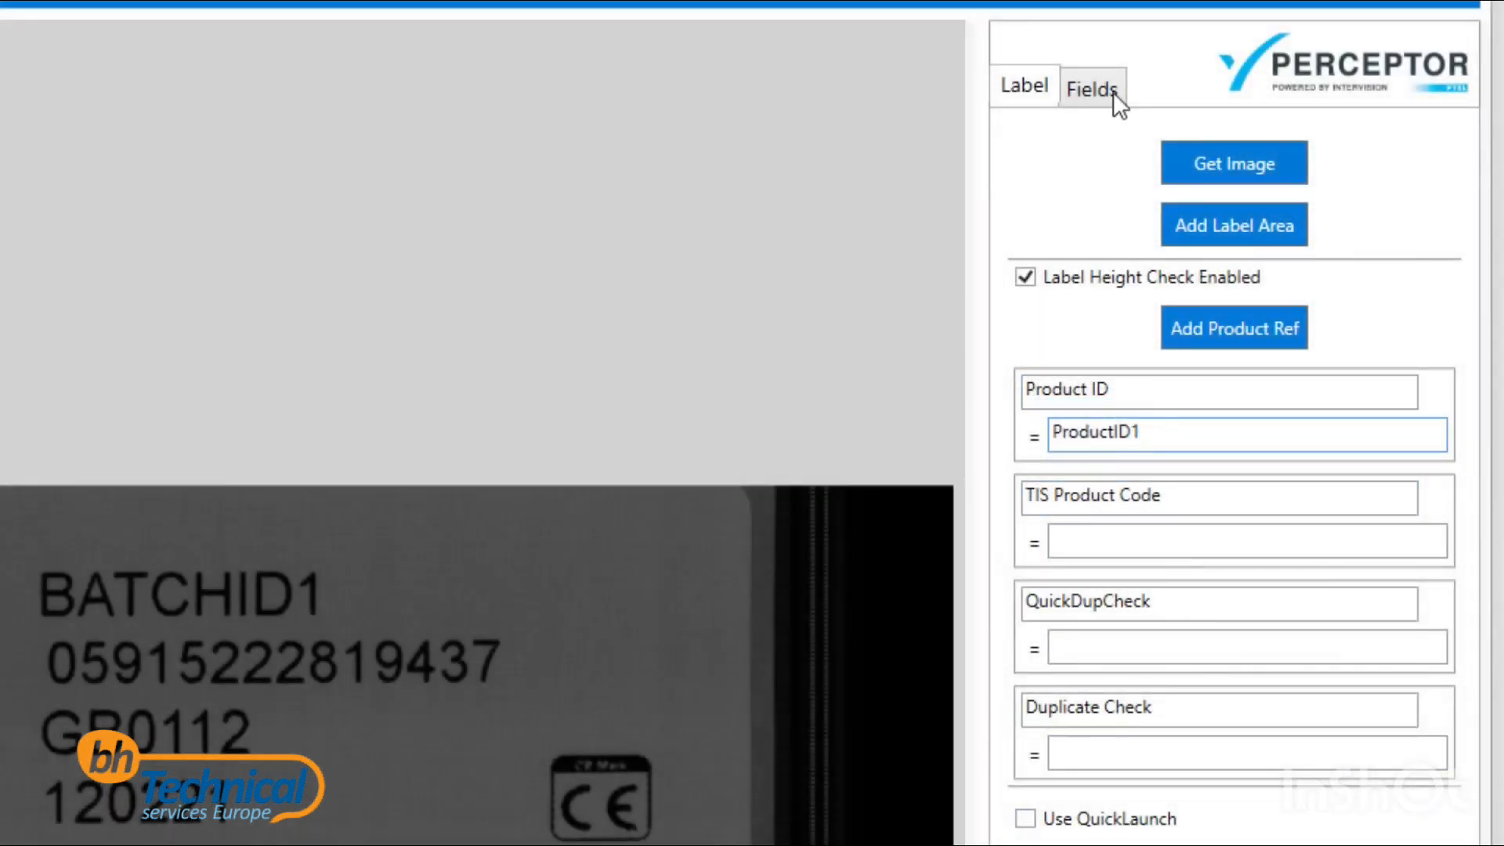
Show the template's fields and name the data matrix barcode field GS1.
{"action": "left_click", "coordinate": [1112, 92]}
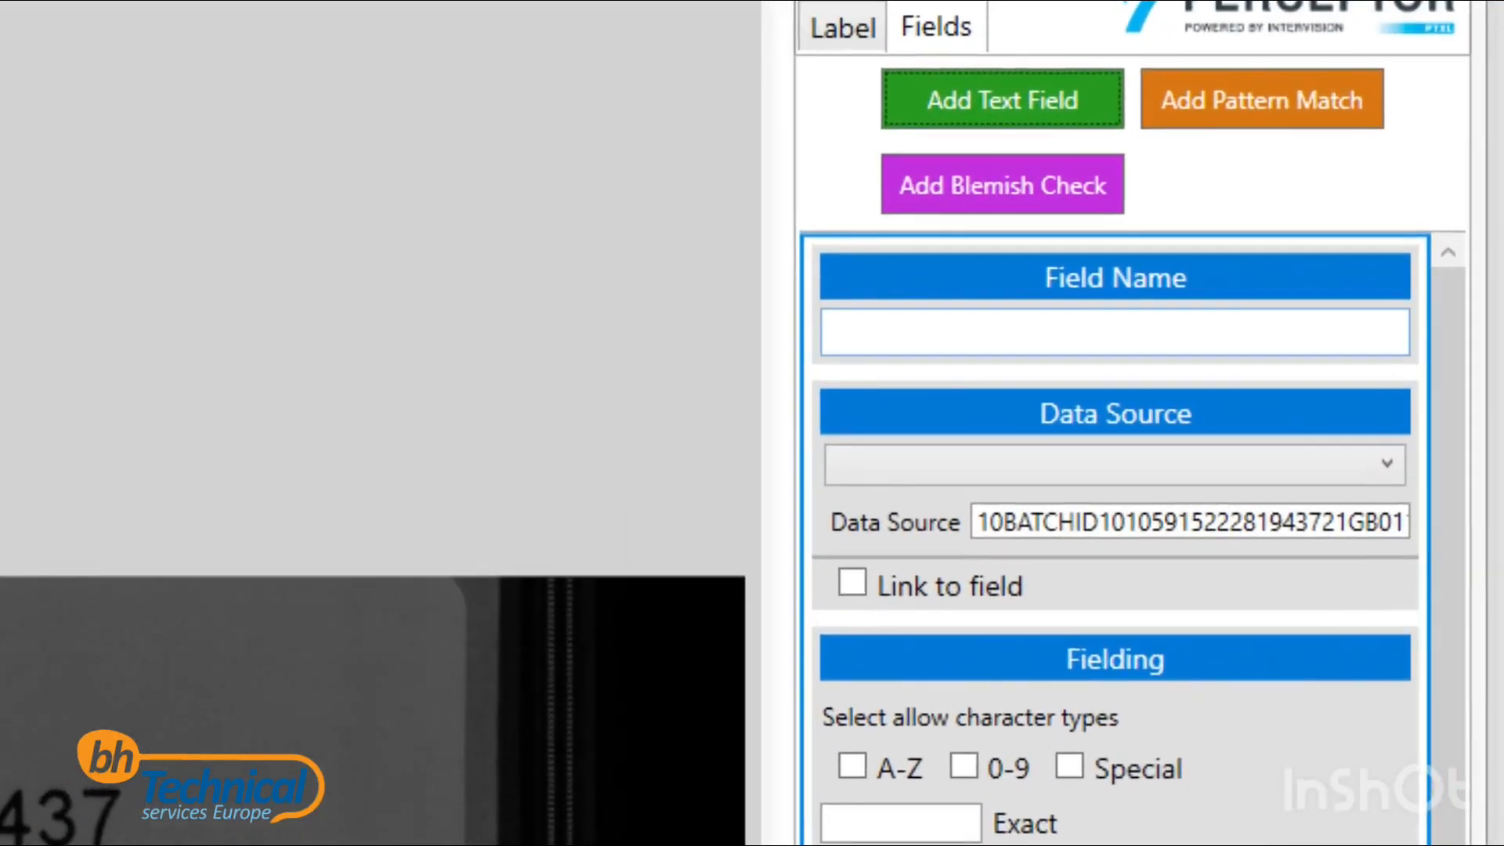
{"action": "left_click", "coordinate": [914, 340]}
{"action": "type", "text": "GS1"}
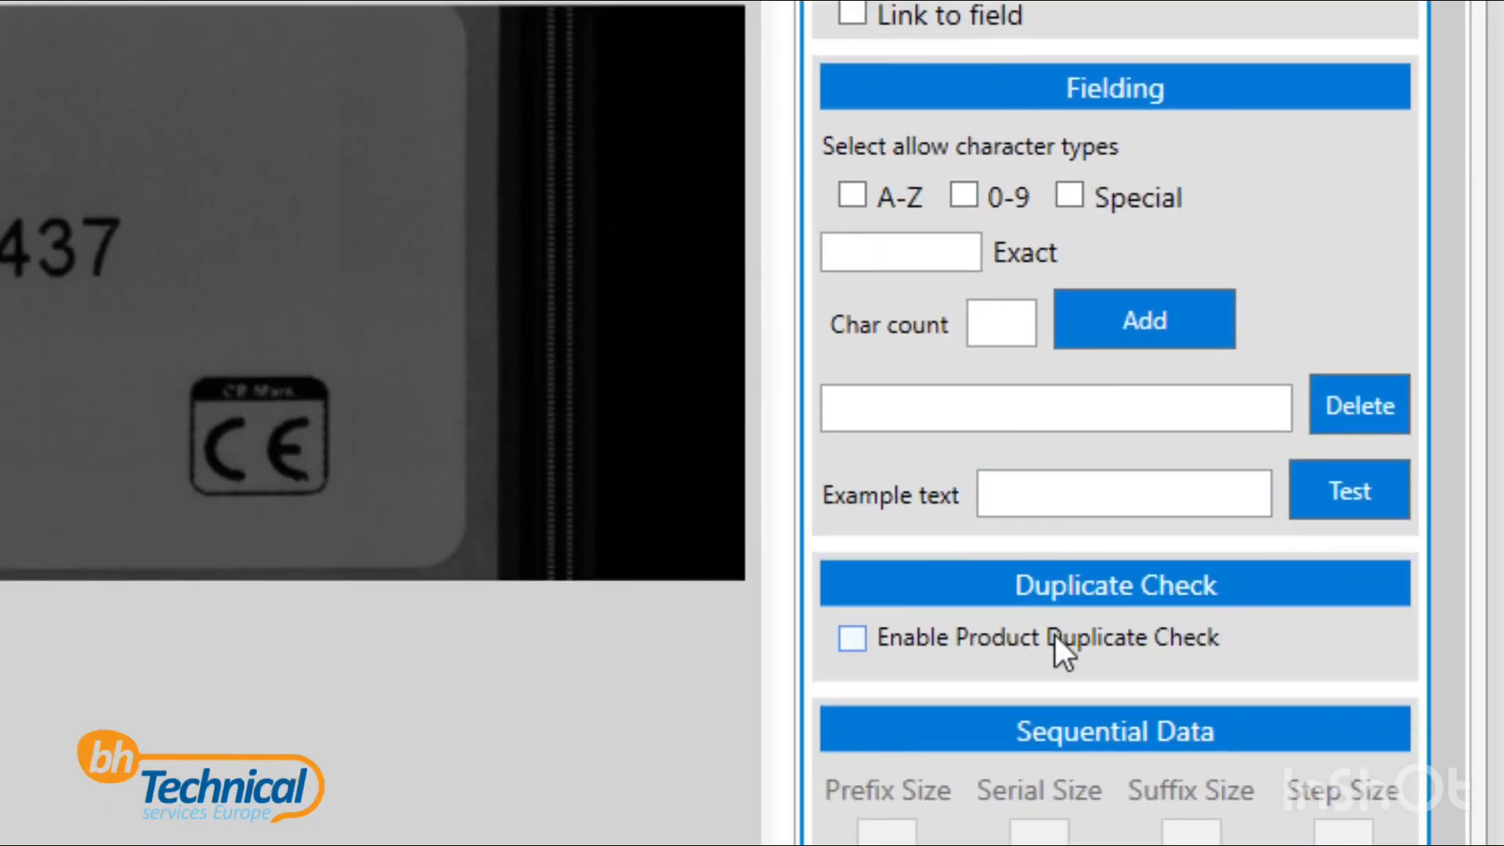
Enable the GS1 field's product duplicate check on Product ID and set its minimum barcode grade to 3.
{"action": "left_click", "coordinate": [1055, 635]}
{"action": "left_click", "coordinate": [1201, 684]}
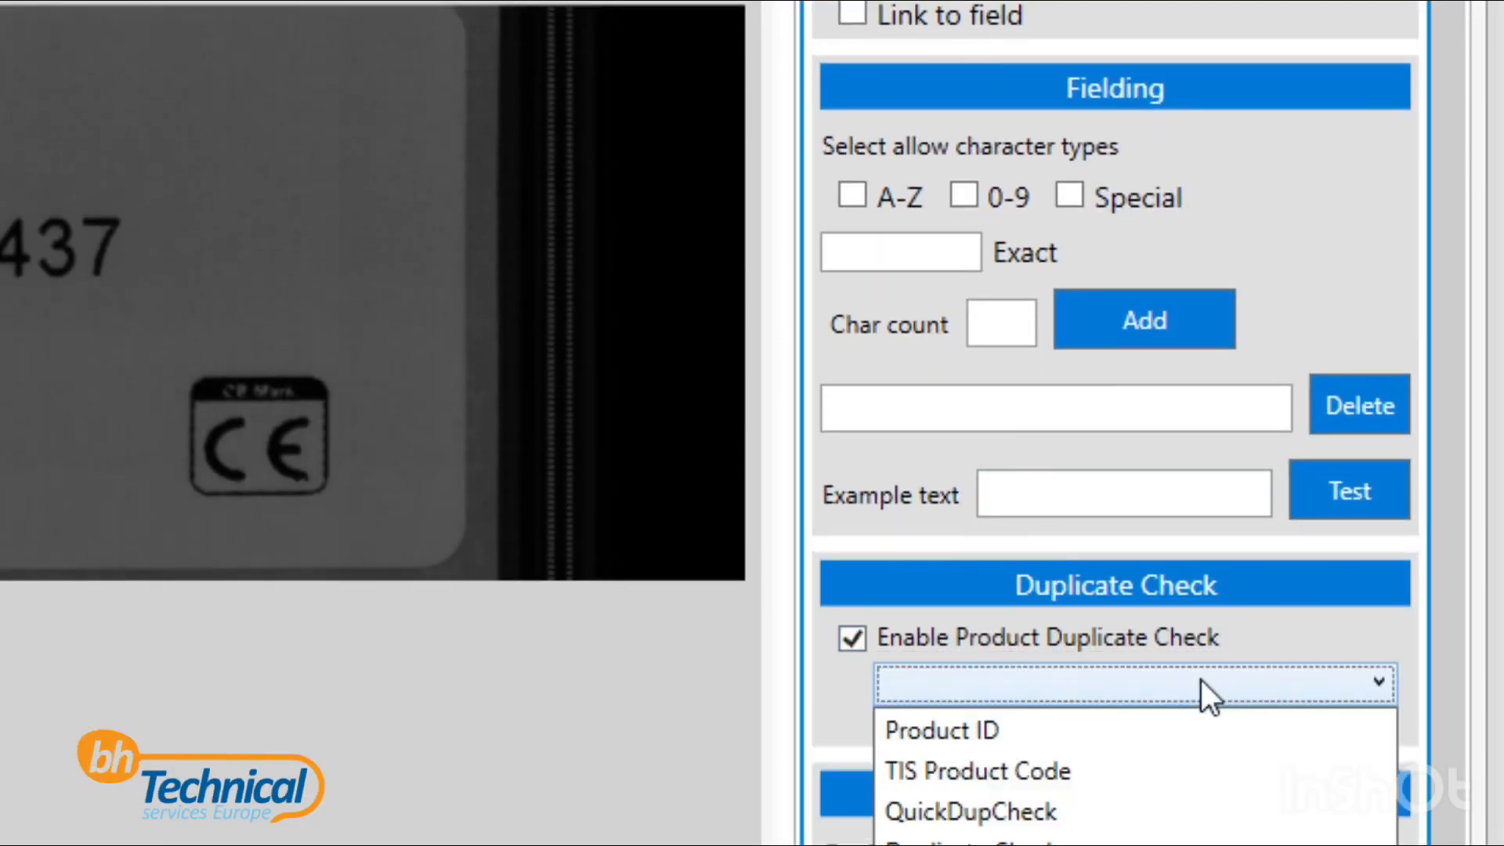
{"action": "left_click", "coordinate": [1201, 729]}
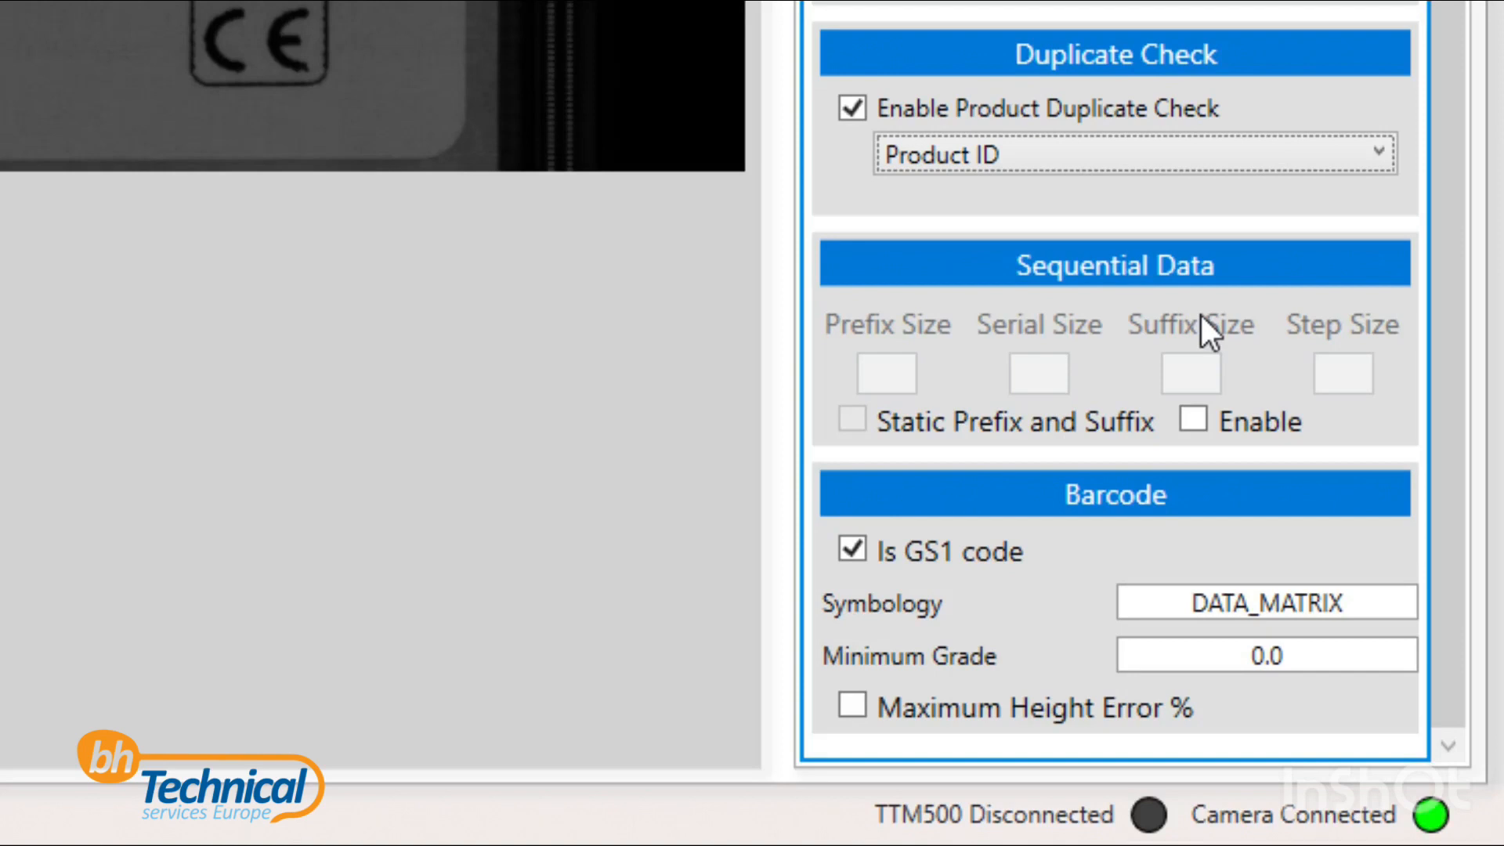
{"action": "left_click", "coordinate": [1329, 666]}
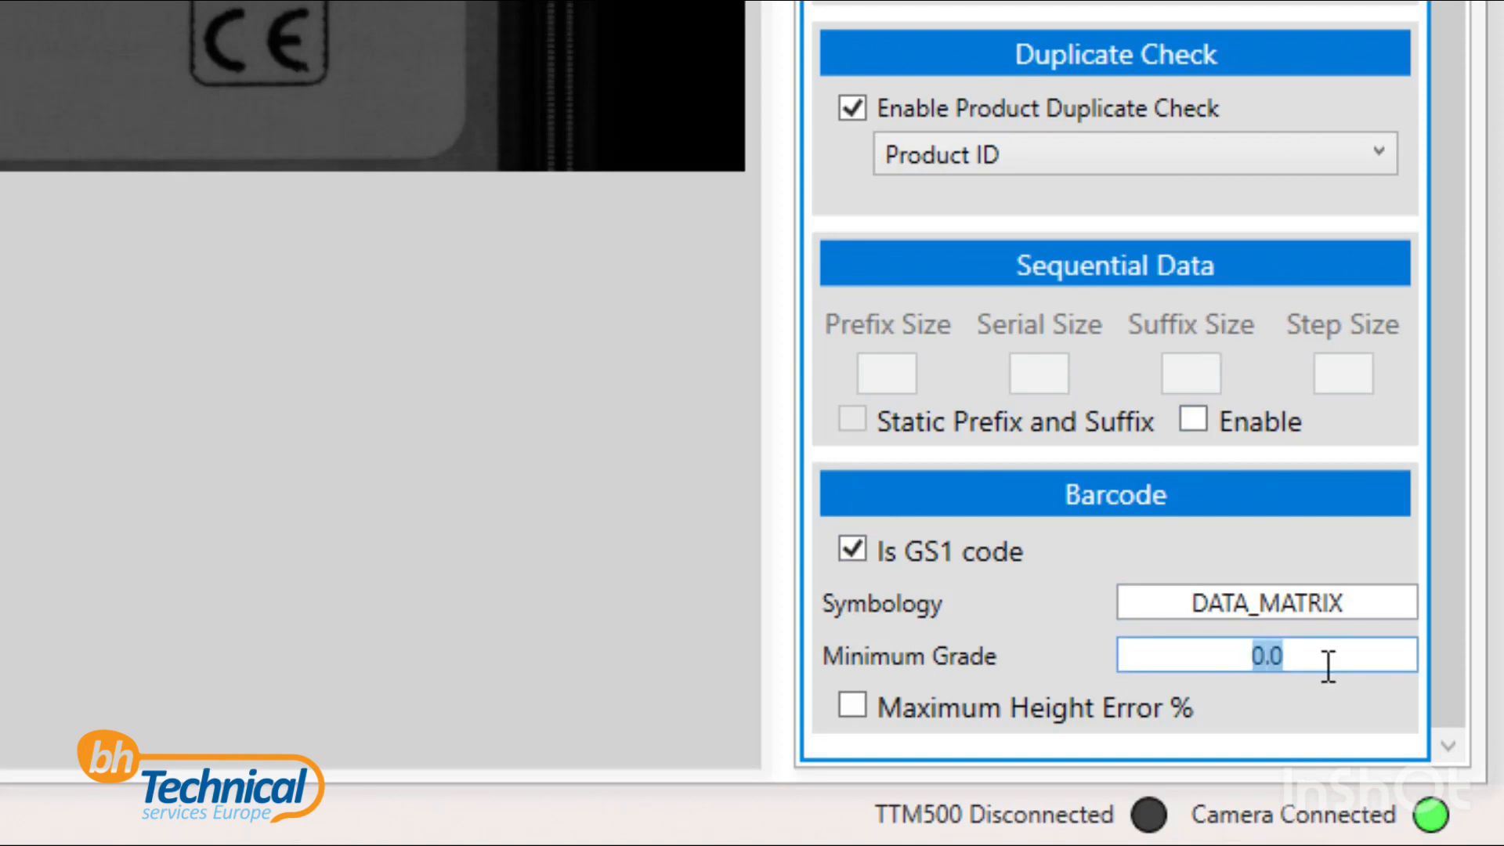
{"action": "type", "text": "3"}
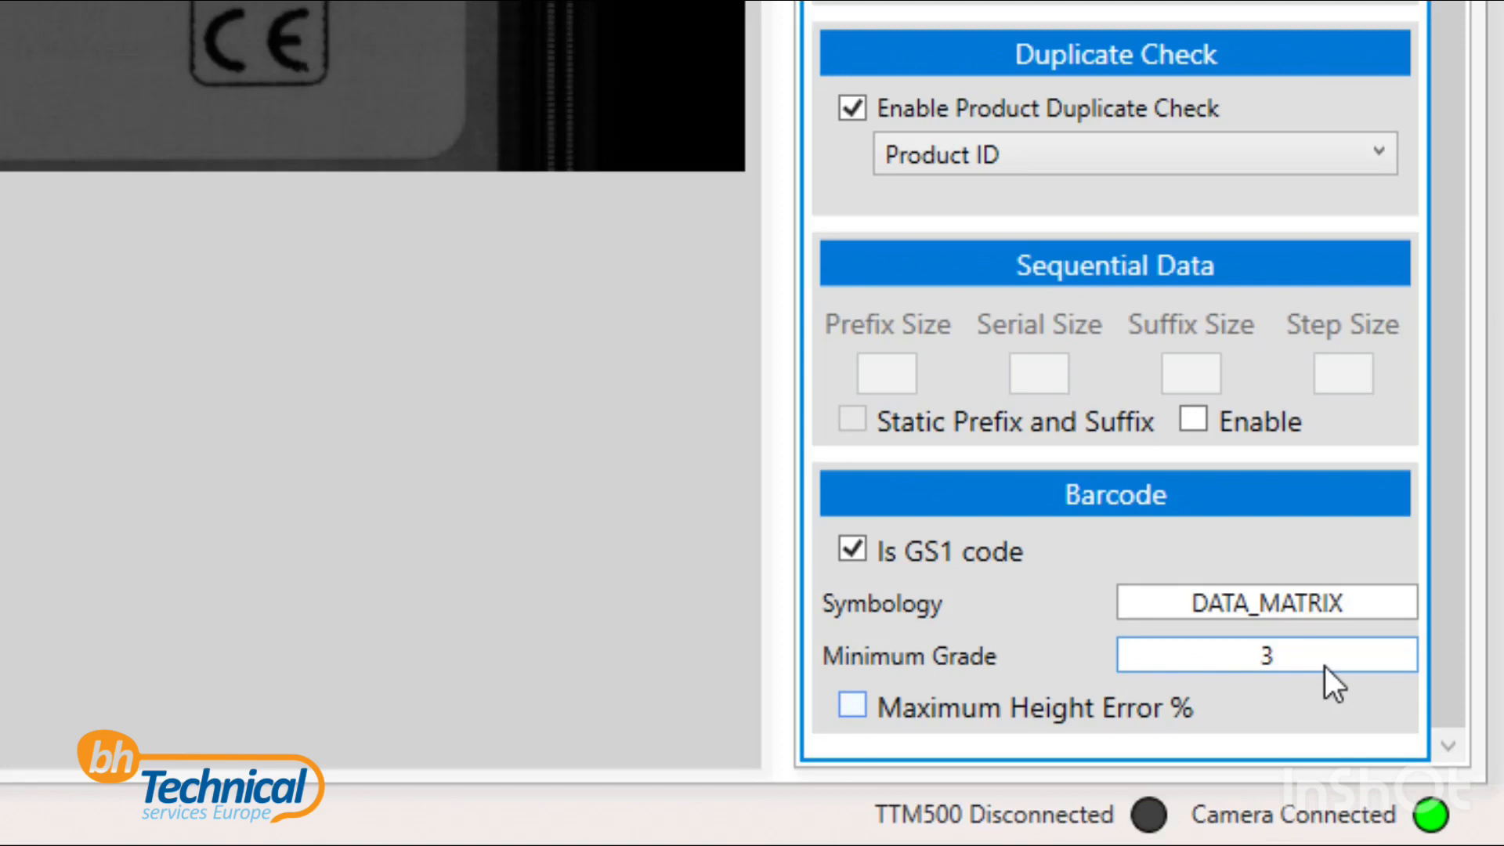
Add a text field, fit it over the serial value on the label, and name it Serial.
{"action": "scroll", "coordinate": [1224, 715], "scroll_direction": "up", "scroll_amount": 1}
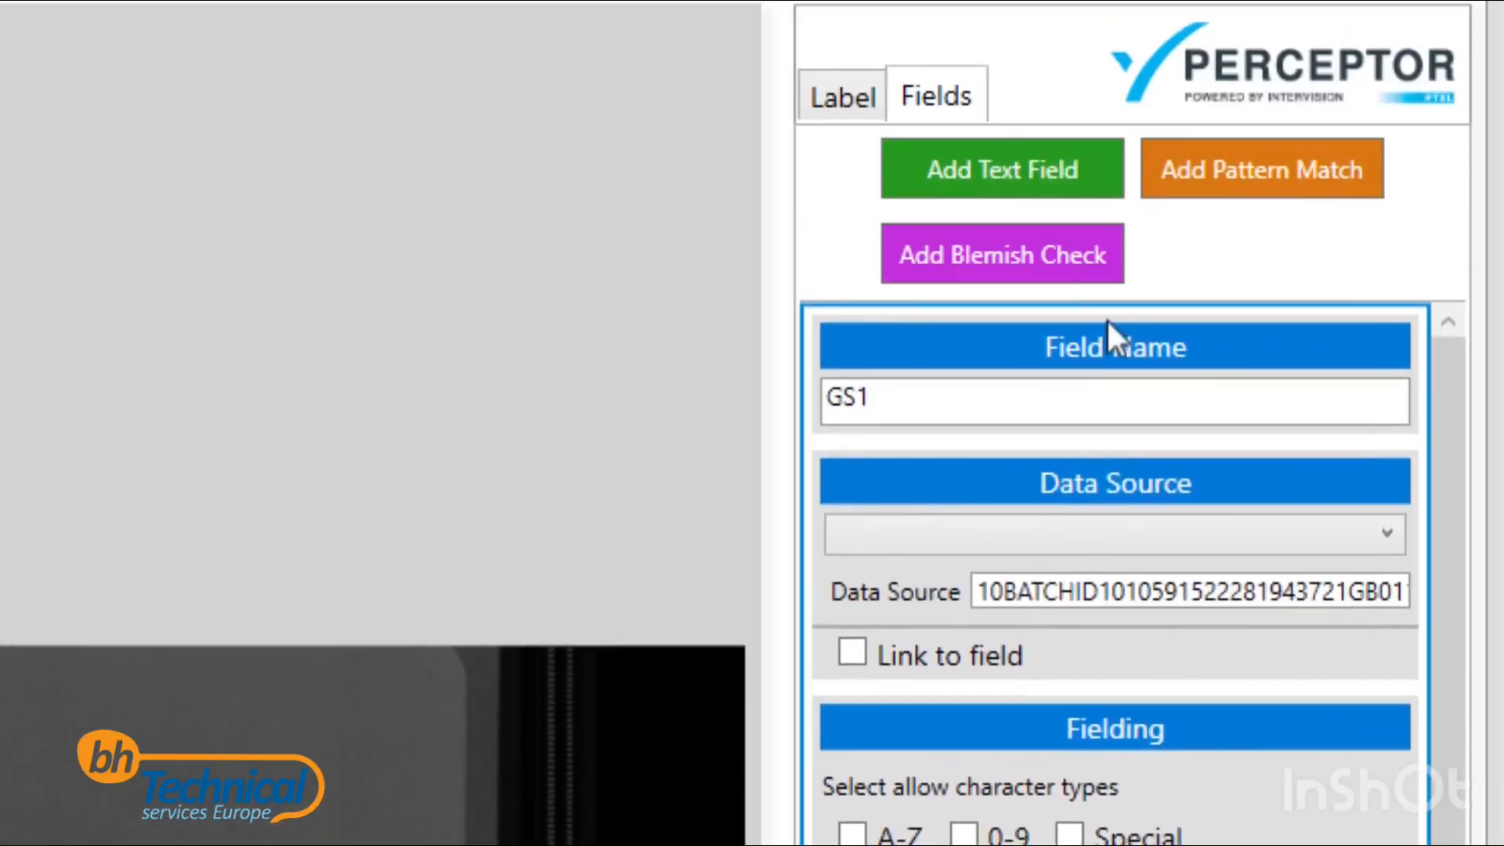
{"action": "left_click", "coordinate": [1100, 181]}
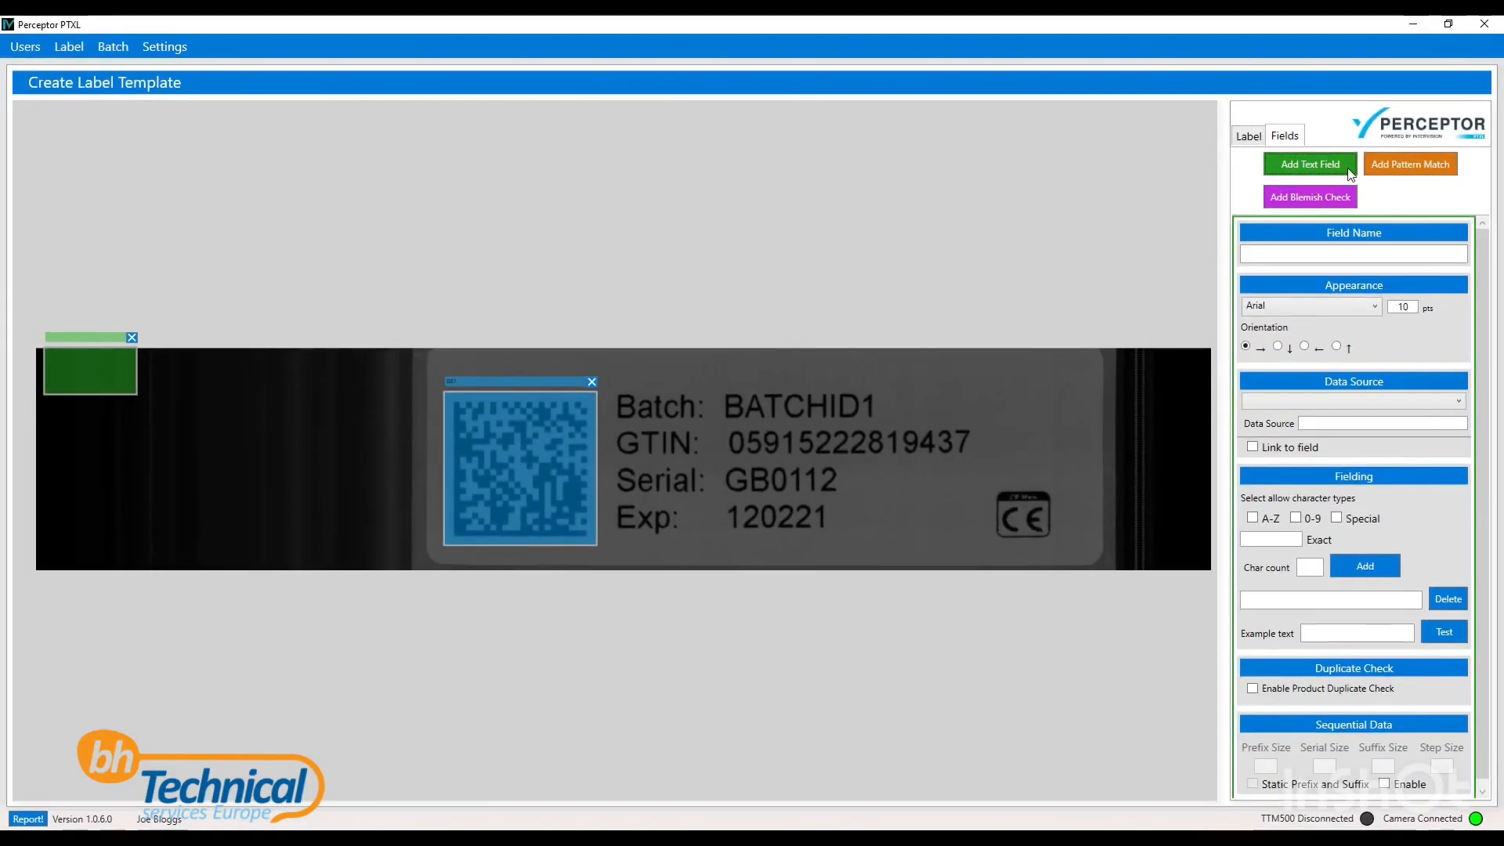
{"action": "left_click_drag", "start_coordinate": [107, 369], "coordinate": [963, 474]}
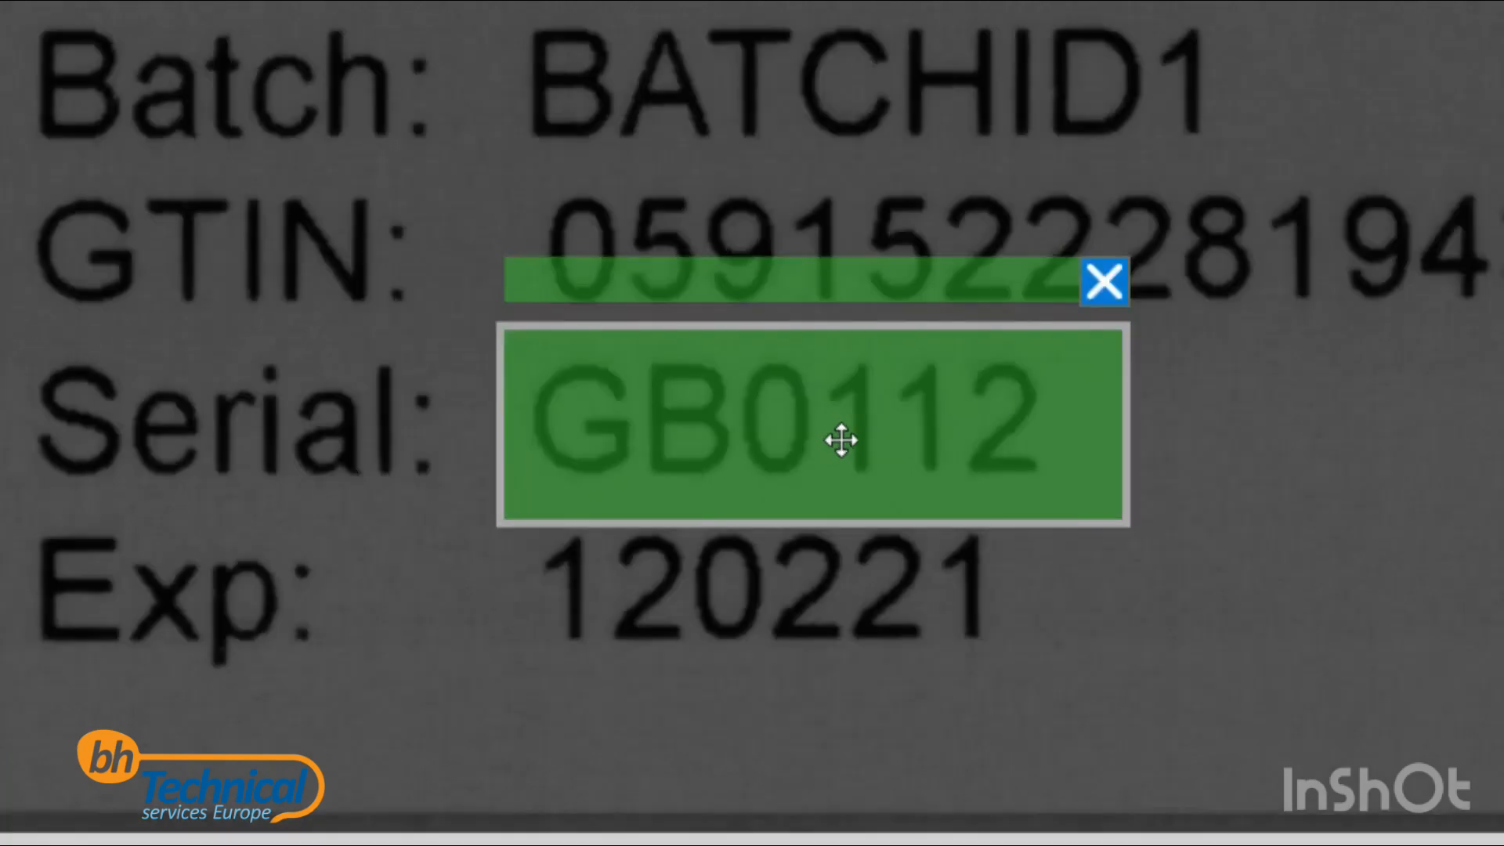
{"action": "left_click_drag", "start_coordinate": [868, 457], "coordinate": [854, 452]}
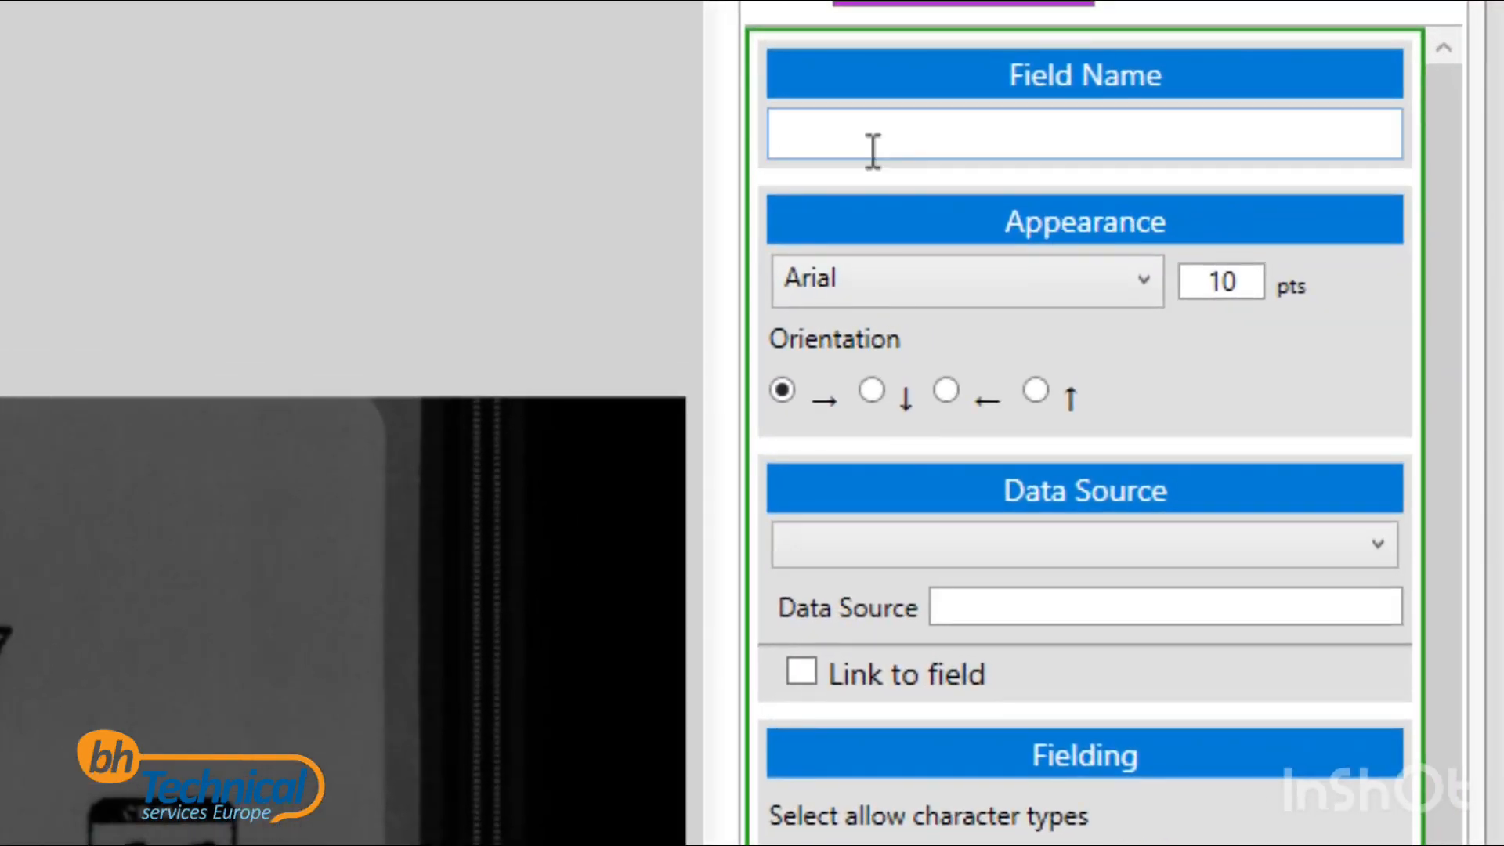
{"action": "left_click", "coordinate": [874, 148]}
{"action": "type", "text": "Serial"}
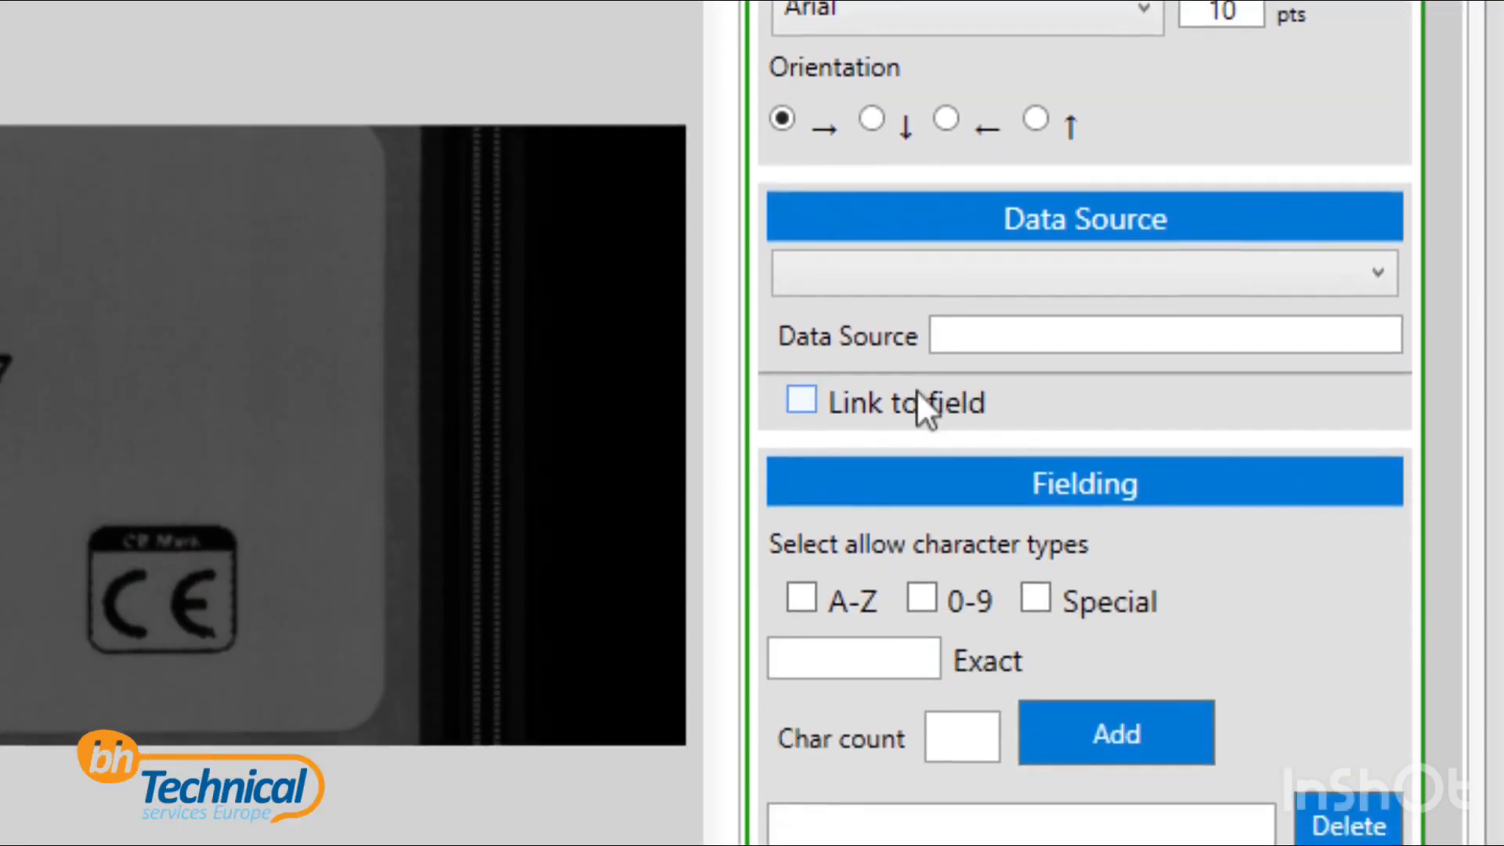
Link the Serial field to the GS1 field using the SERIAL identifier.
{"action": "left_click", "coordinate": [903, 400]}
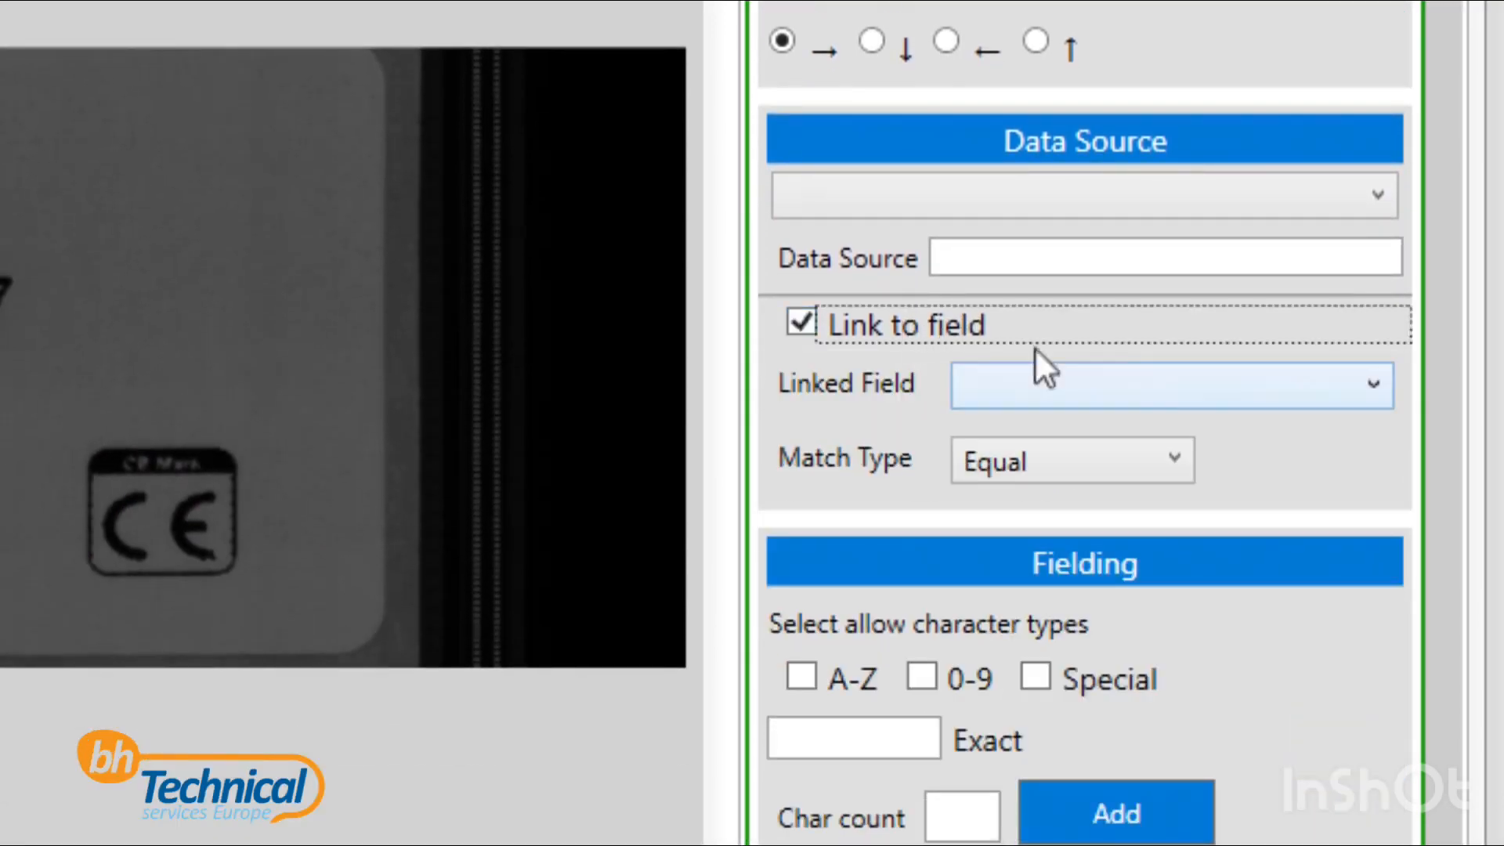
{"action": "left_click", "coordinate": [1252, 388]}
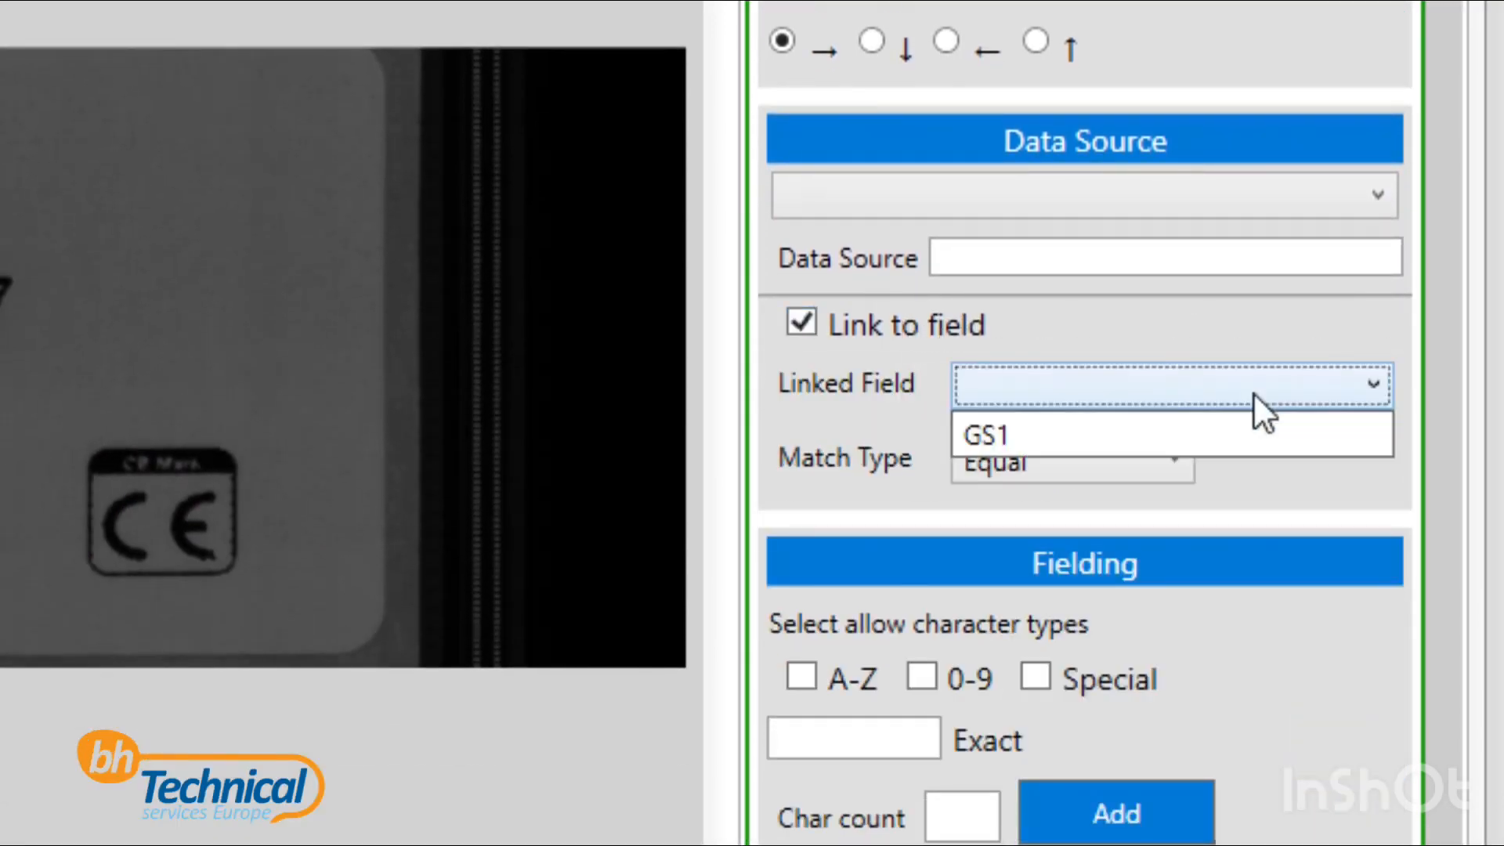
{"action": "left_click", "coordinate": [1236, 433]}
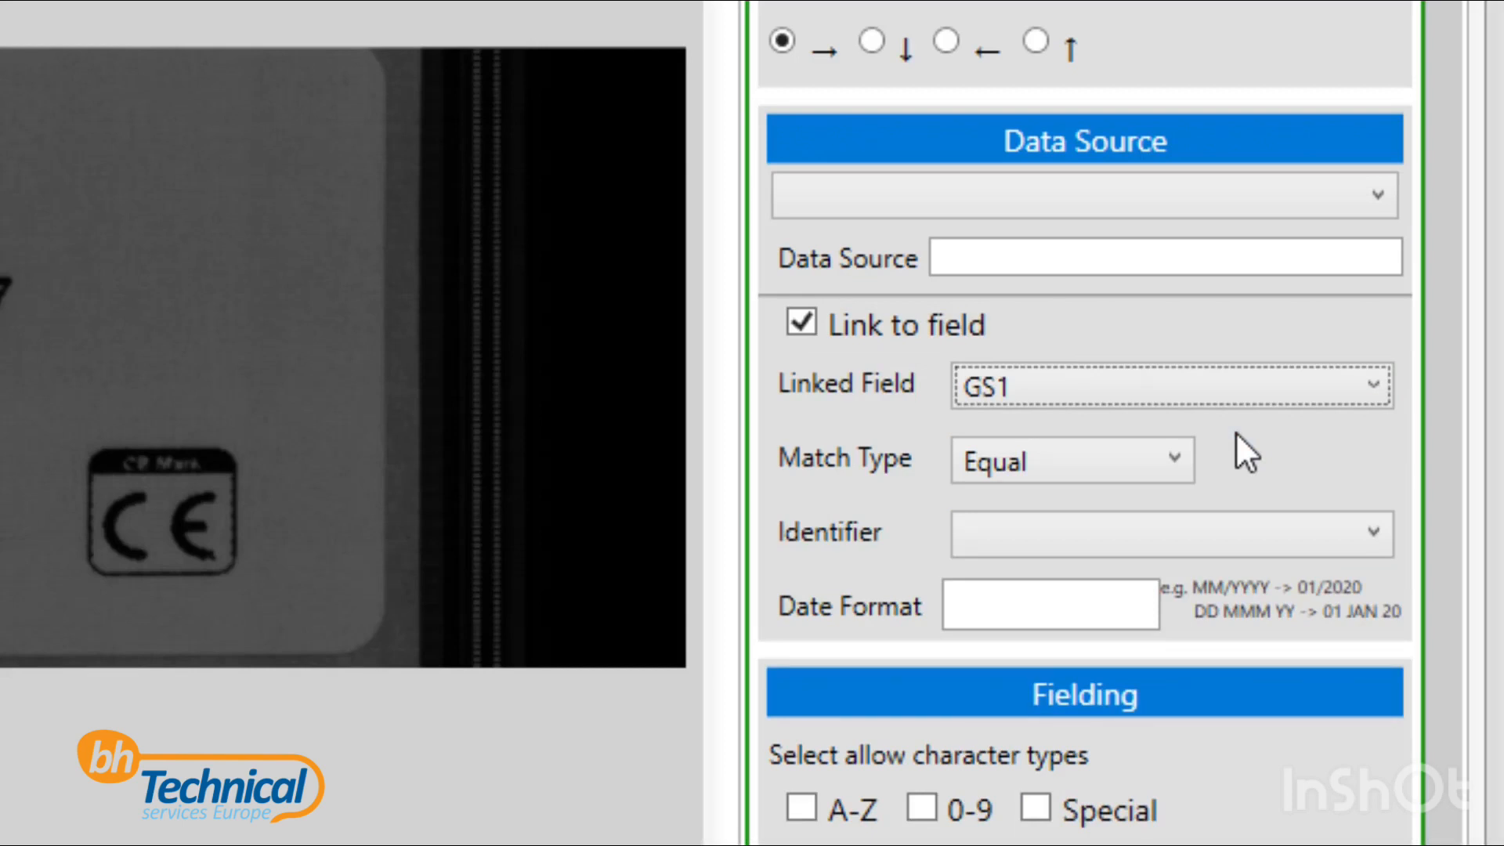
{"action": "left_click", "coordinate": [1235, 533]}
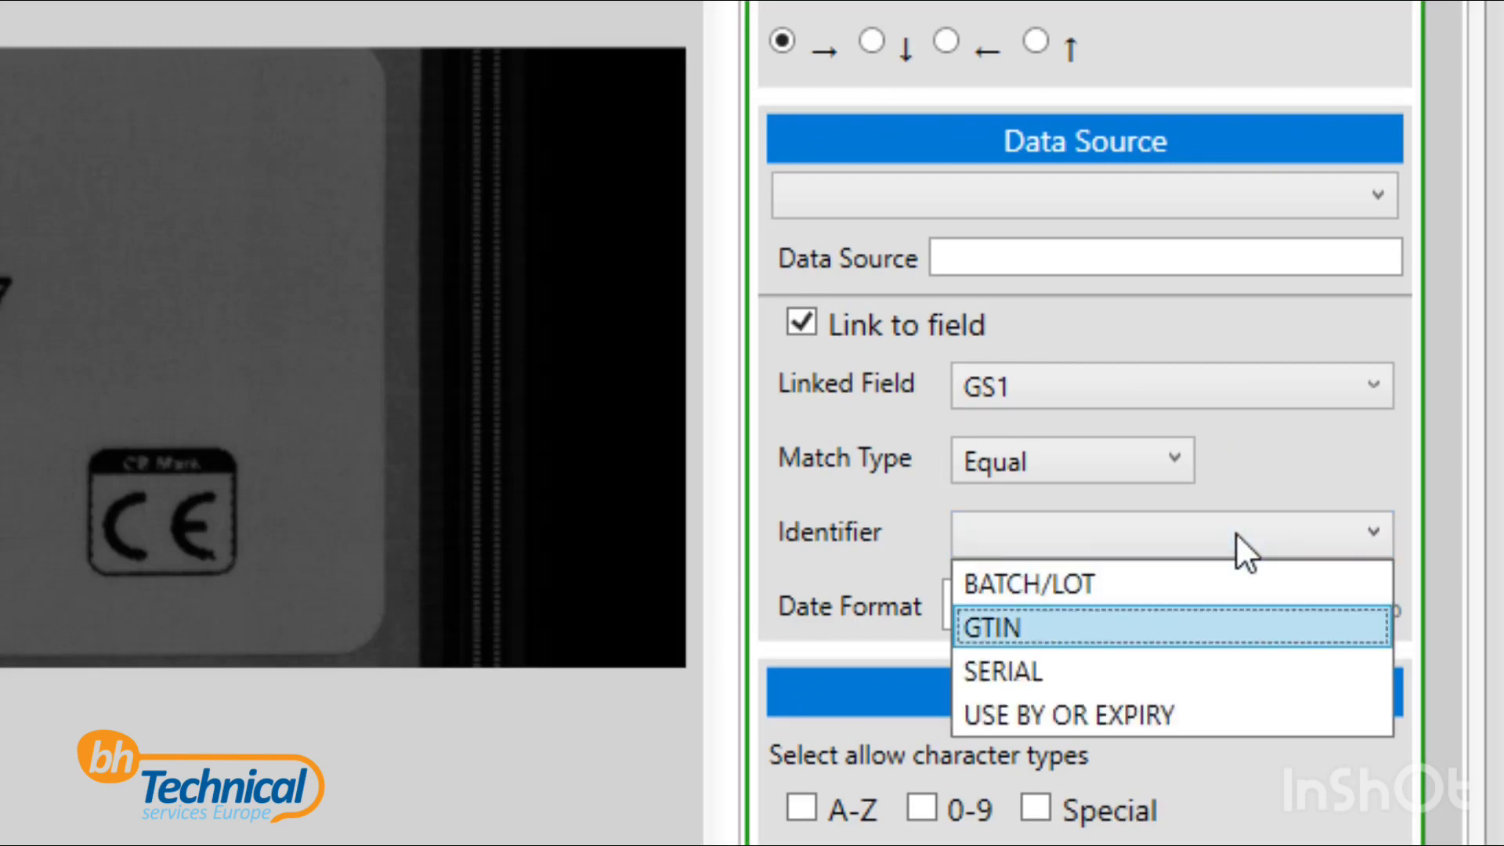
{"action": "left_click", "coordinate": [1200, 670]}
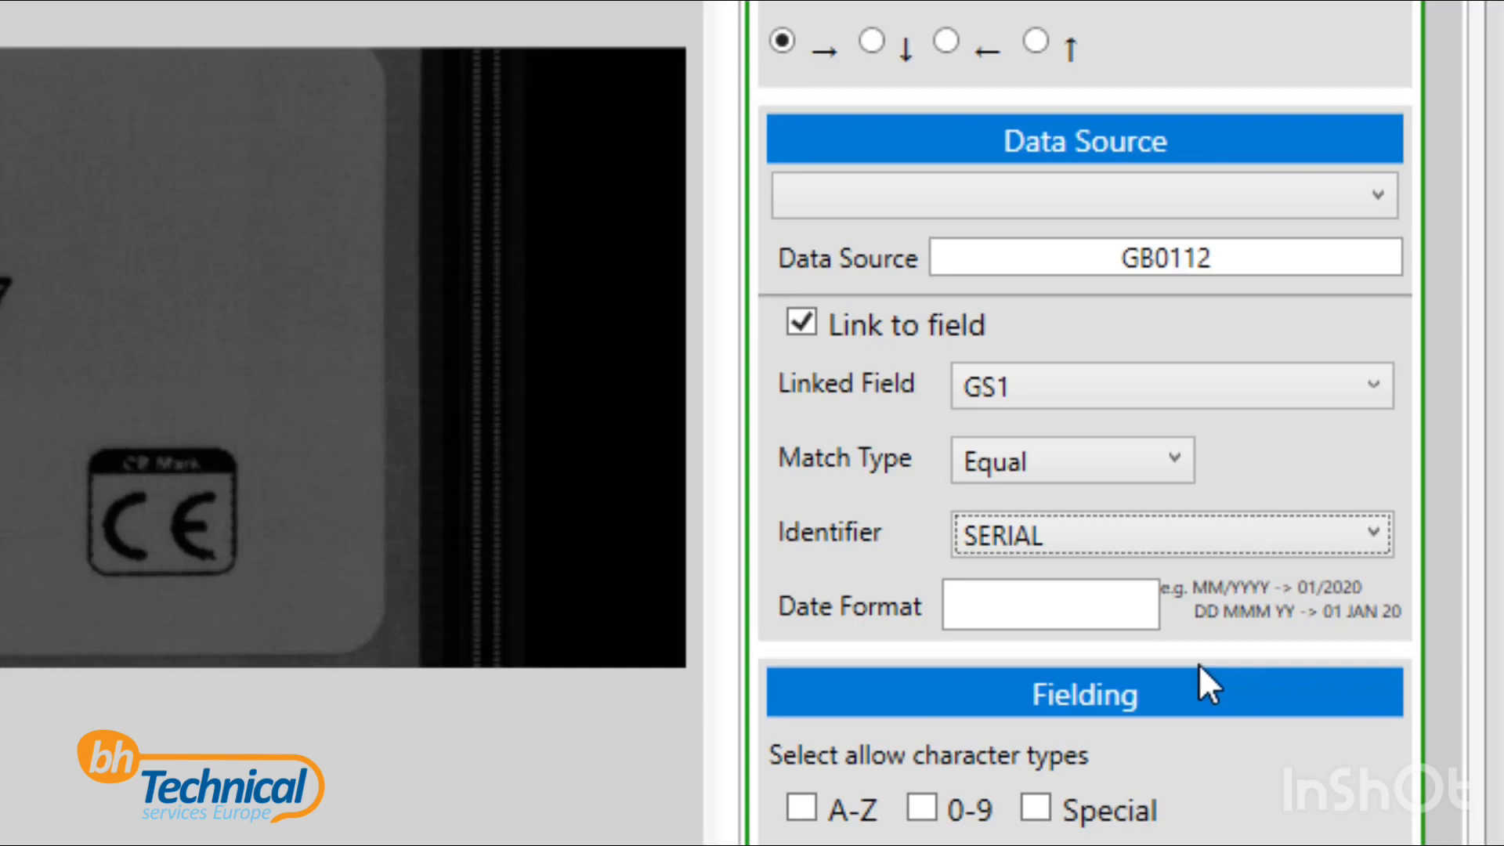
Define the Serial field's allowed characters as two A-Z letters followed by four 0-9 digits.
{"action": "scroll", "coordinate": [1199, 664], "scroll_direction": "down", "scroll_amount": 5}
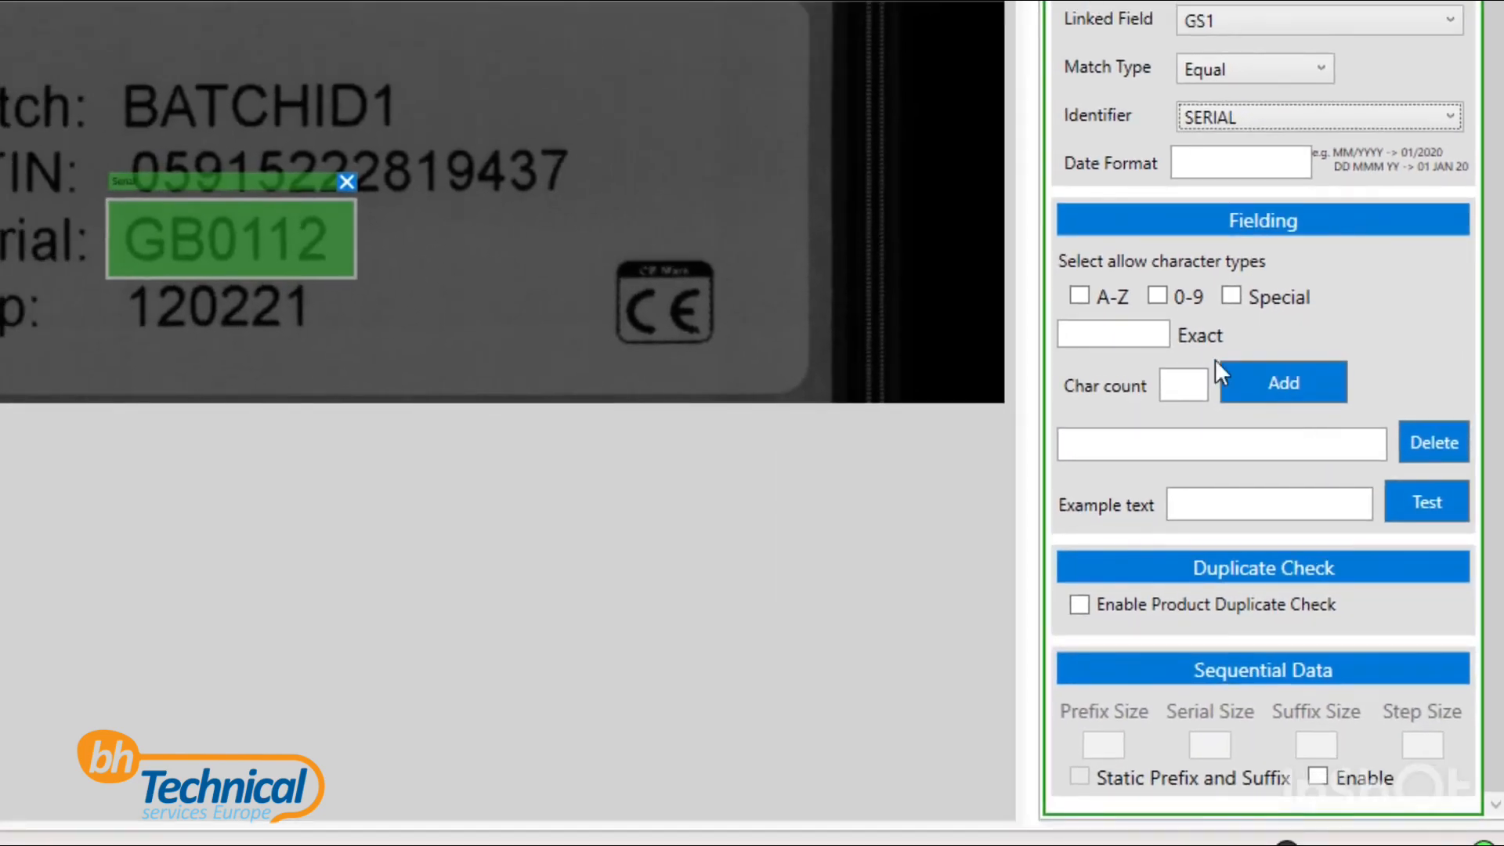
{"action": "left_click", "coordinate": [1108, 298]}
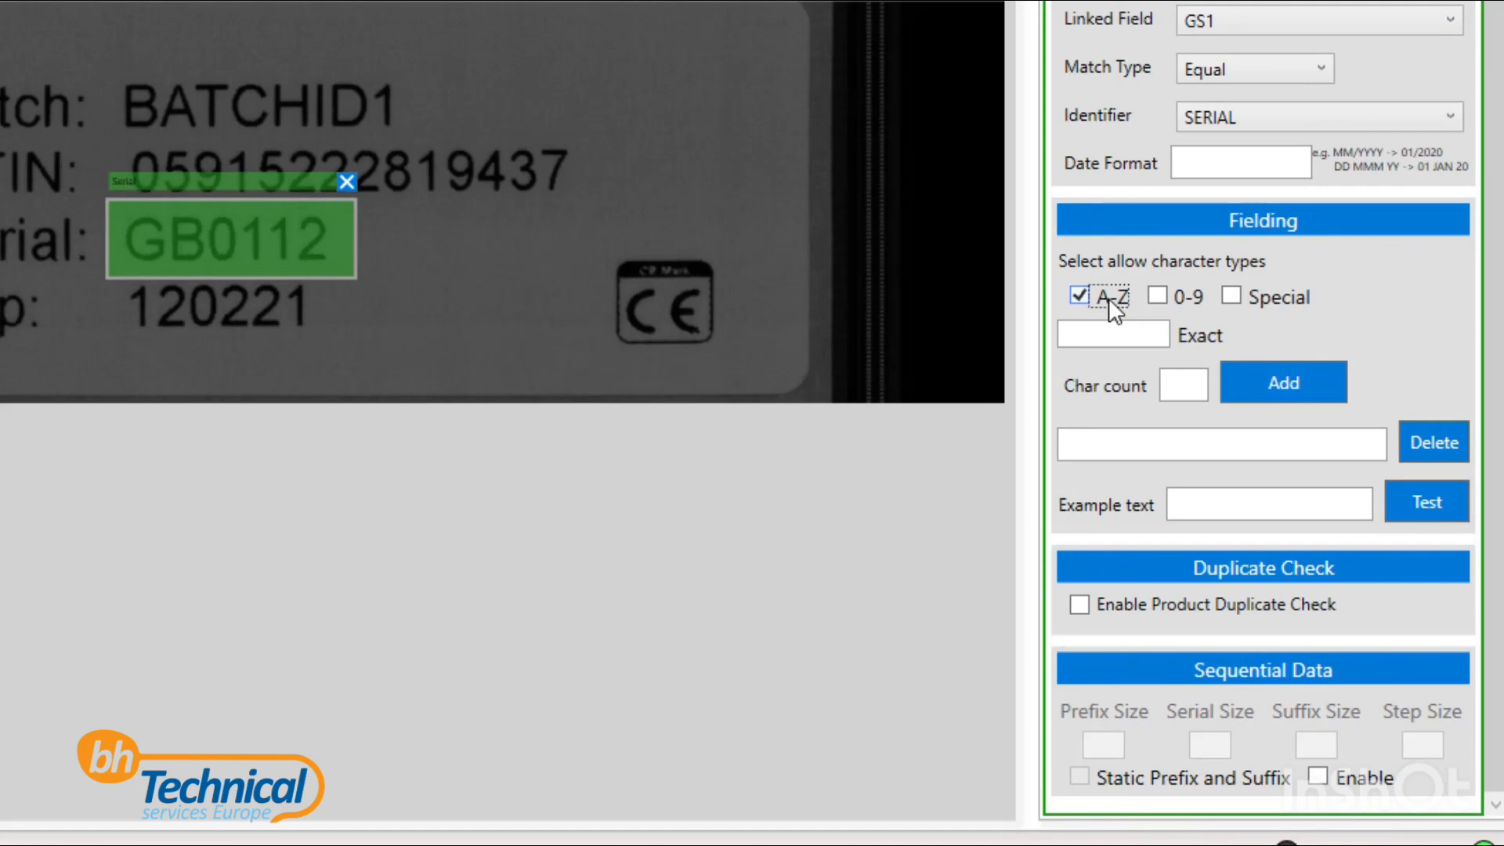
{"action": "left_click", "coordinate": [1190, 385]}
{"action": "type", "text": "2"}
{"action": "left_click", "coordinate": [1321, 383]}
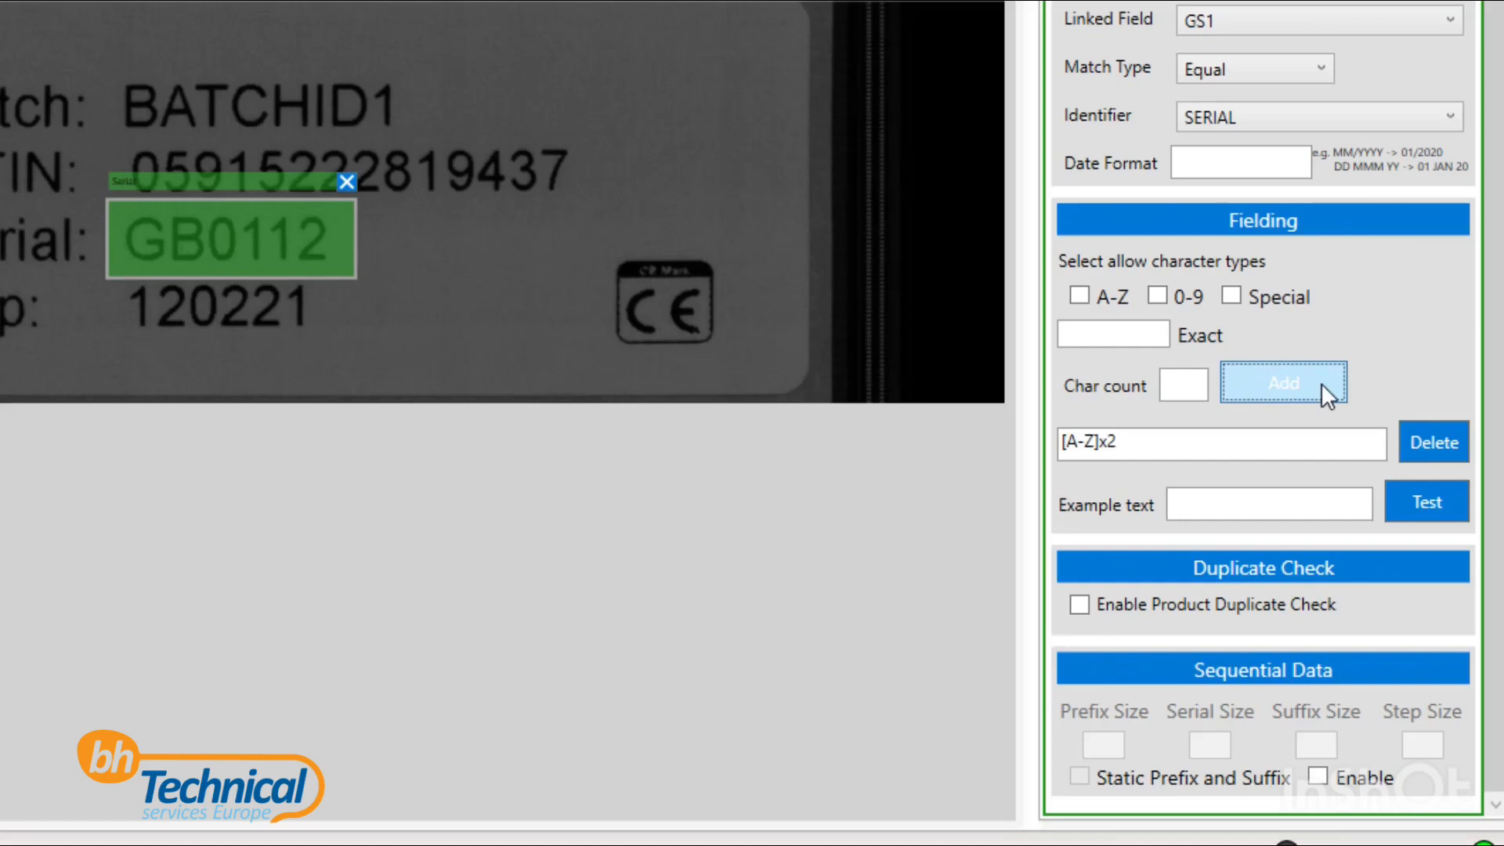
{"action": "left_click", "coordinate": [1178, 298]}
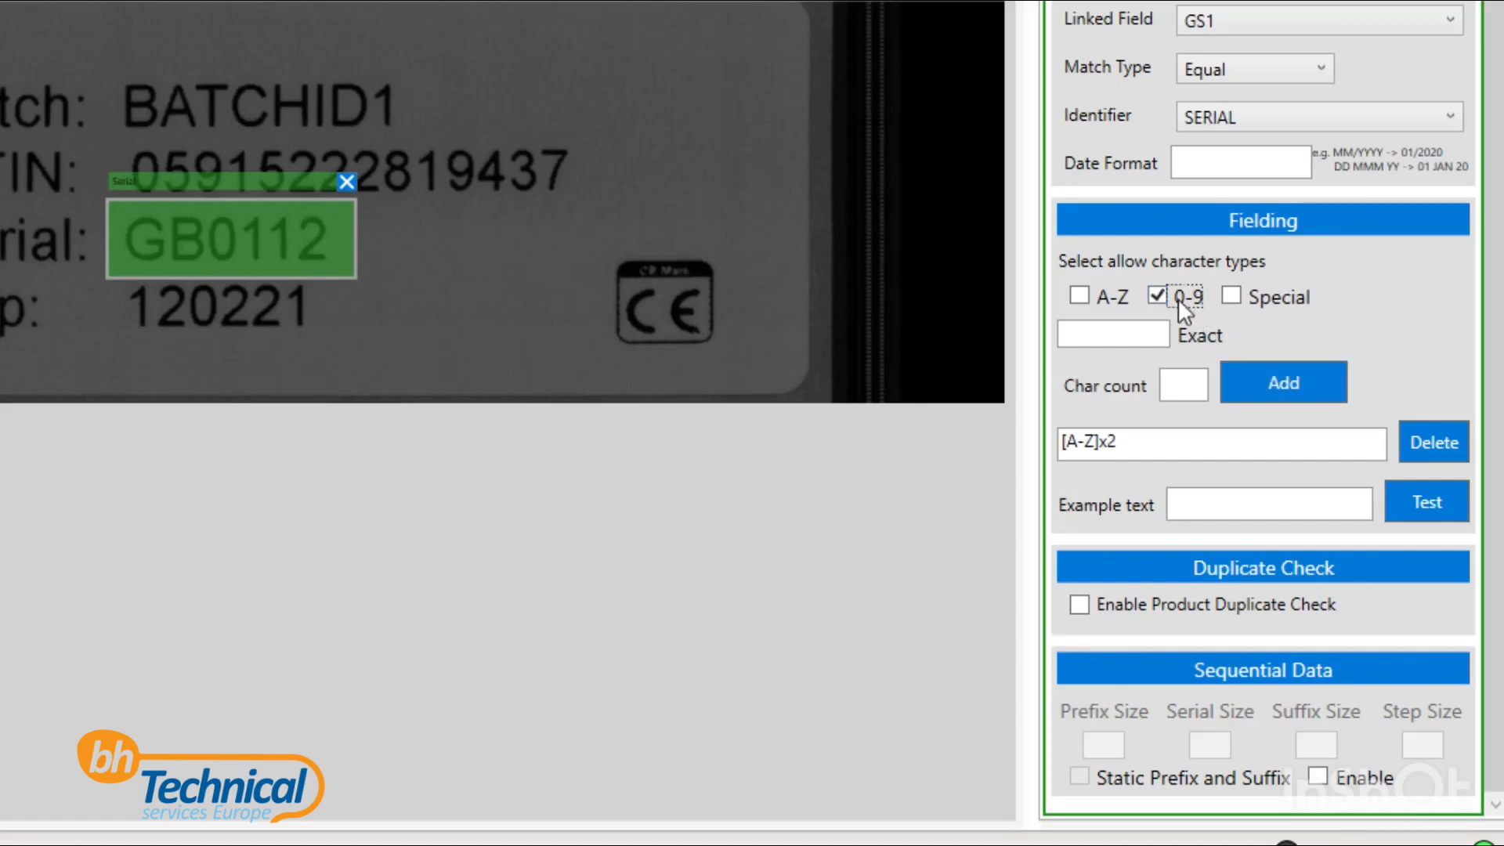
{"action": "left_click", "coordinate": [1184, 386]}
{"action": "type", "text": "4"}
{"action": "left_click", "coordinate": [1328, 389]}
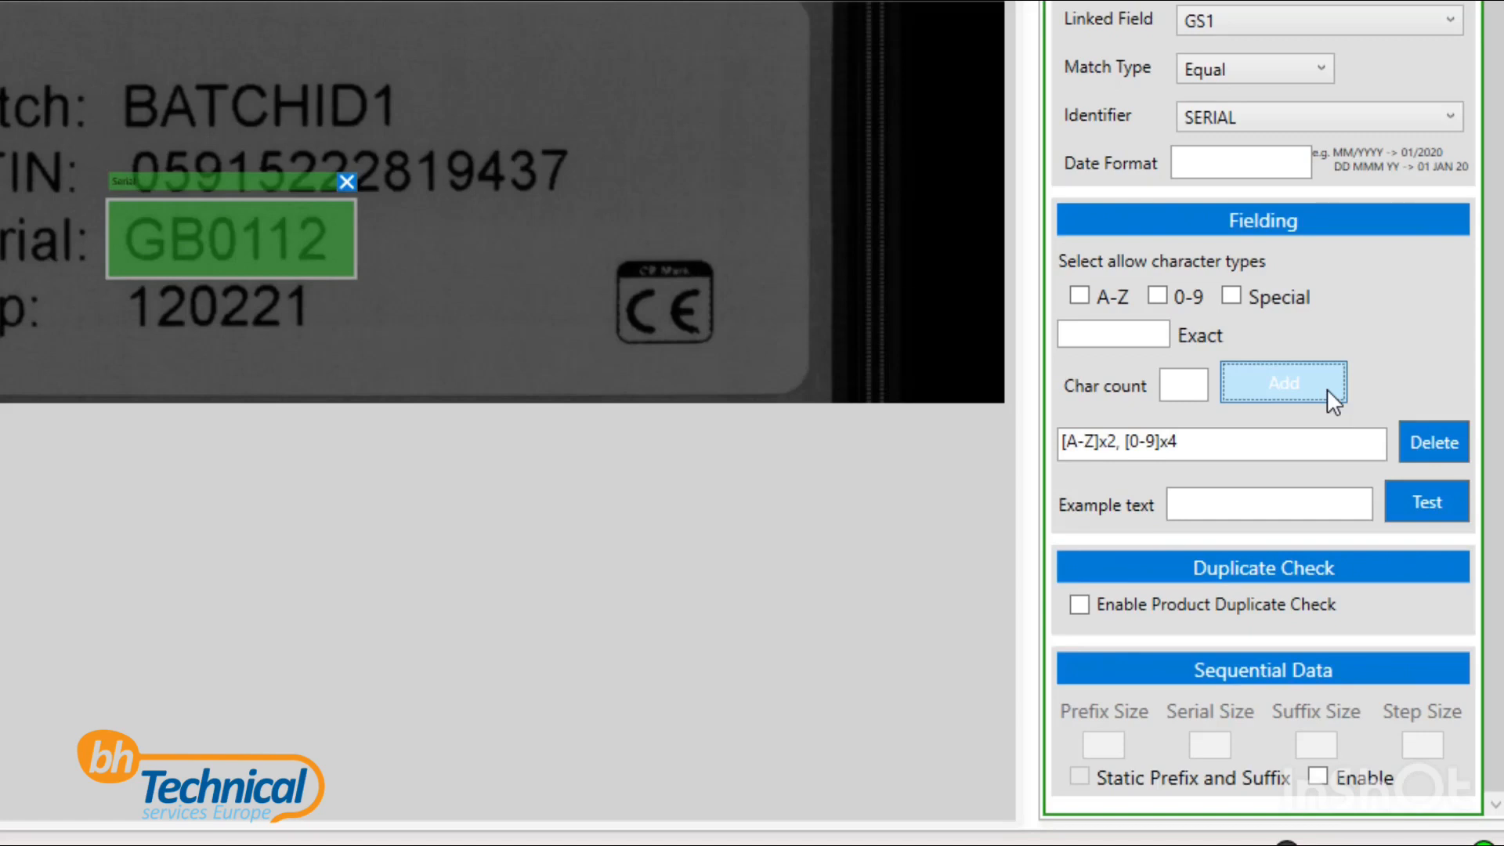
Test the Serial field's allowed character pattern with the example text GB0112.
{"action": "left_click", "coordinate": [1278, 504]}
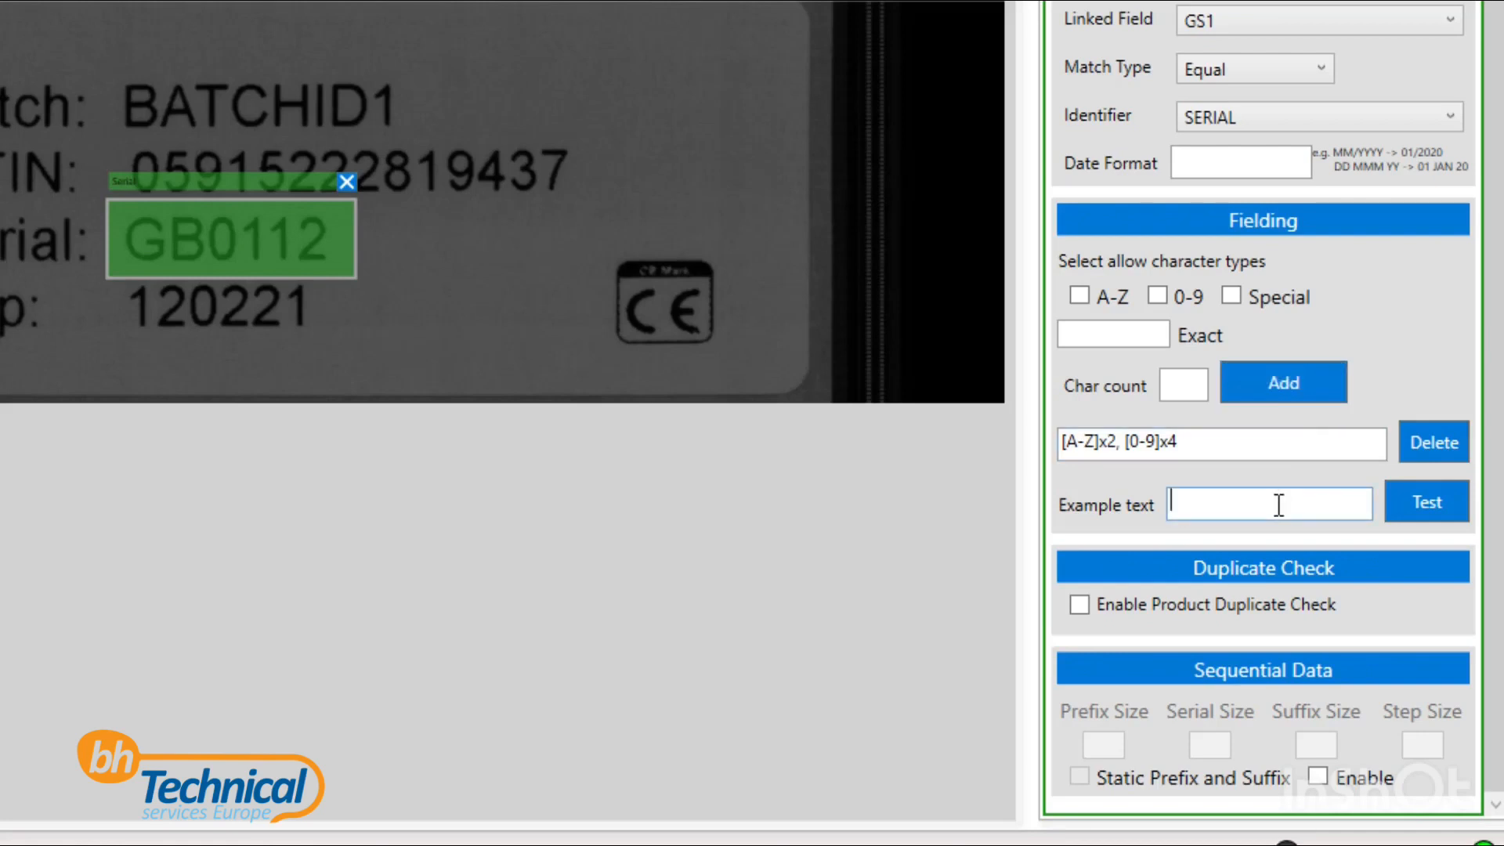
{"action": "type", "text": "GB0112"}
{"action": "left_click", "coordinate": [1397, 492]}
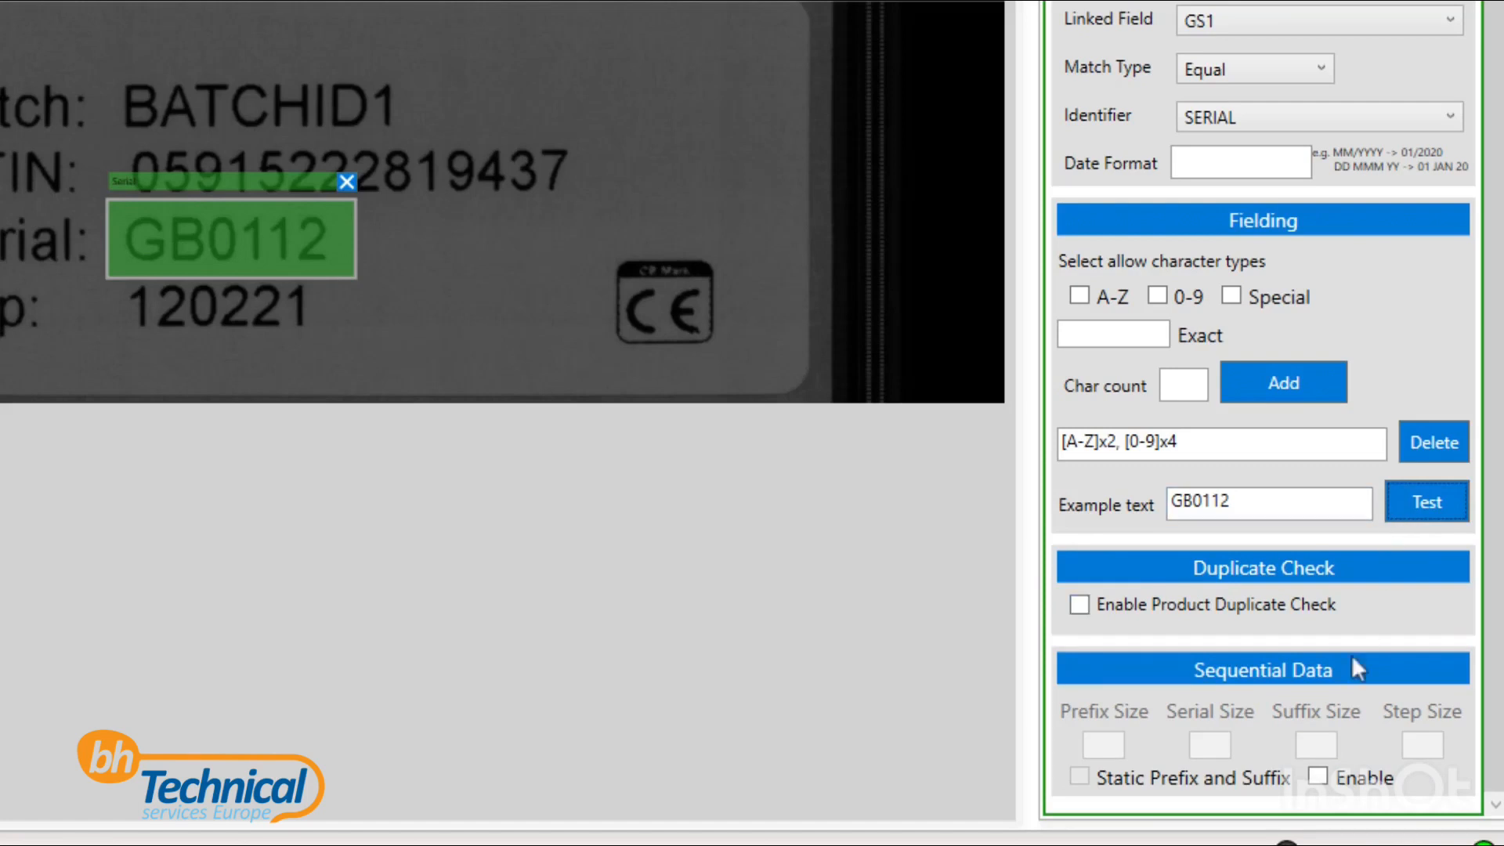
Enable sequential data for the Serial field with prefix size 2, serial size 4, suffix size 0 and step size 1.
{"action": "left_click", "coordinate": [1320, 783]}
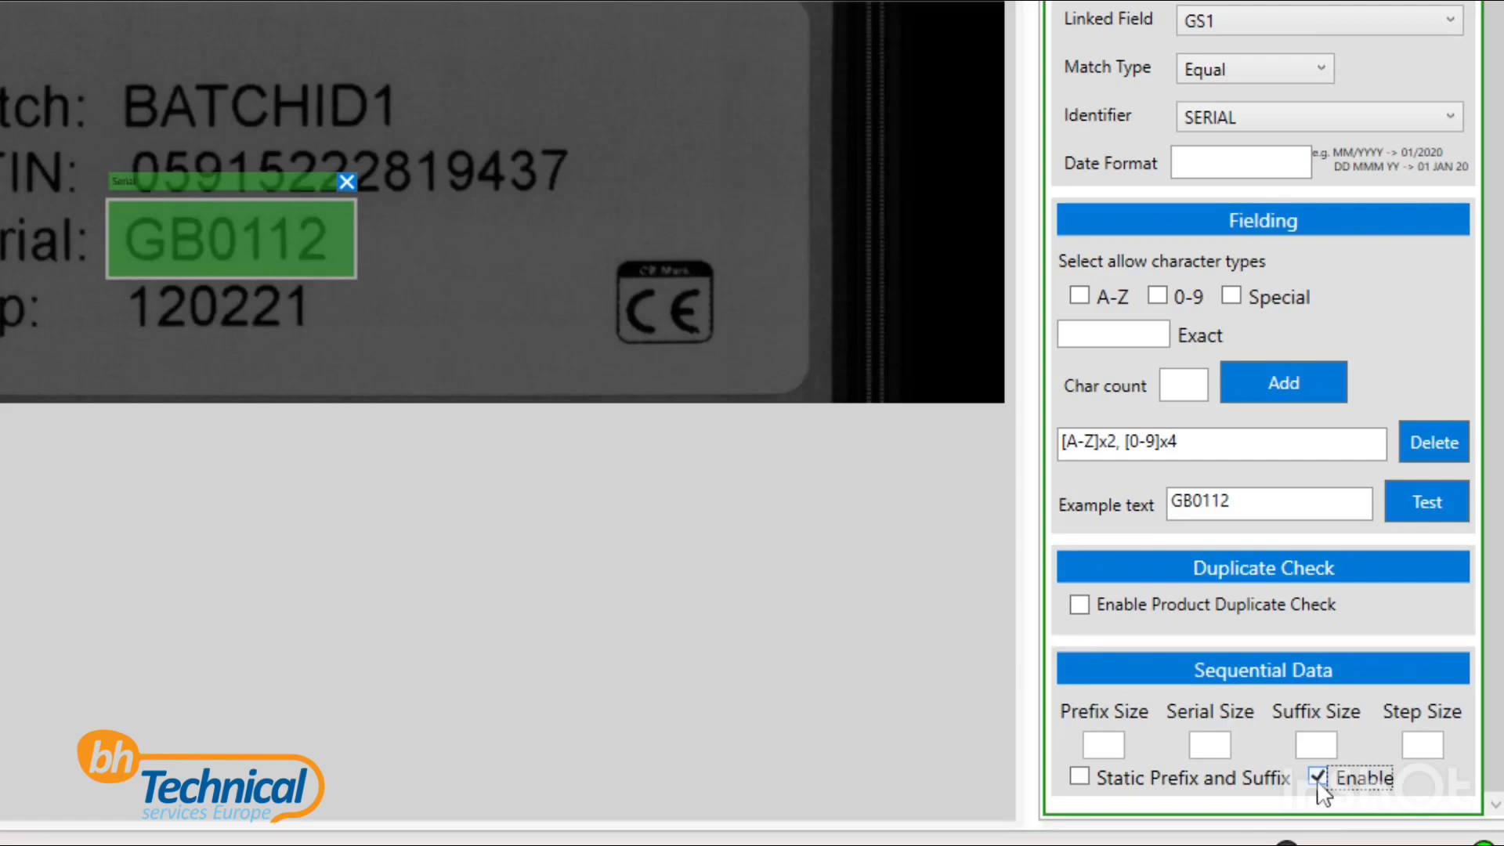
{"action": "left_click", "coordinate": [1115, 744]}
{"action": "type", "text": "2"}
{"action": "left_click", "coordinate": [1209, 748]}
{"action": "type", "text": "4"}
{"action": "left_click", "coordinate": [1307, 747]}
{"action": "type", "text": "0"}
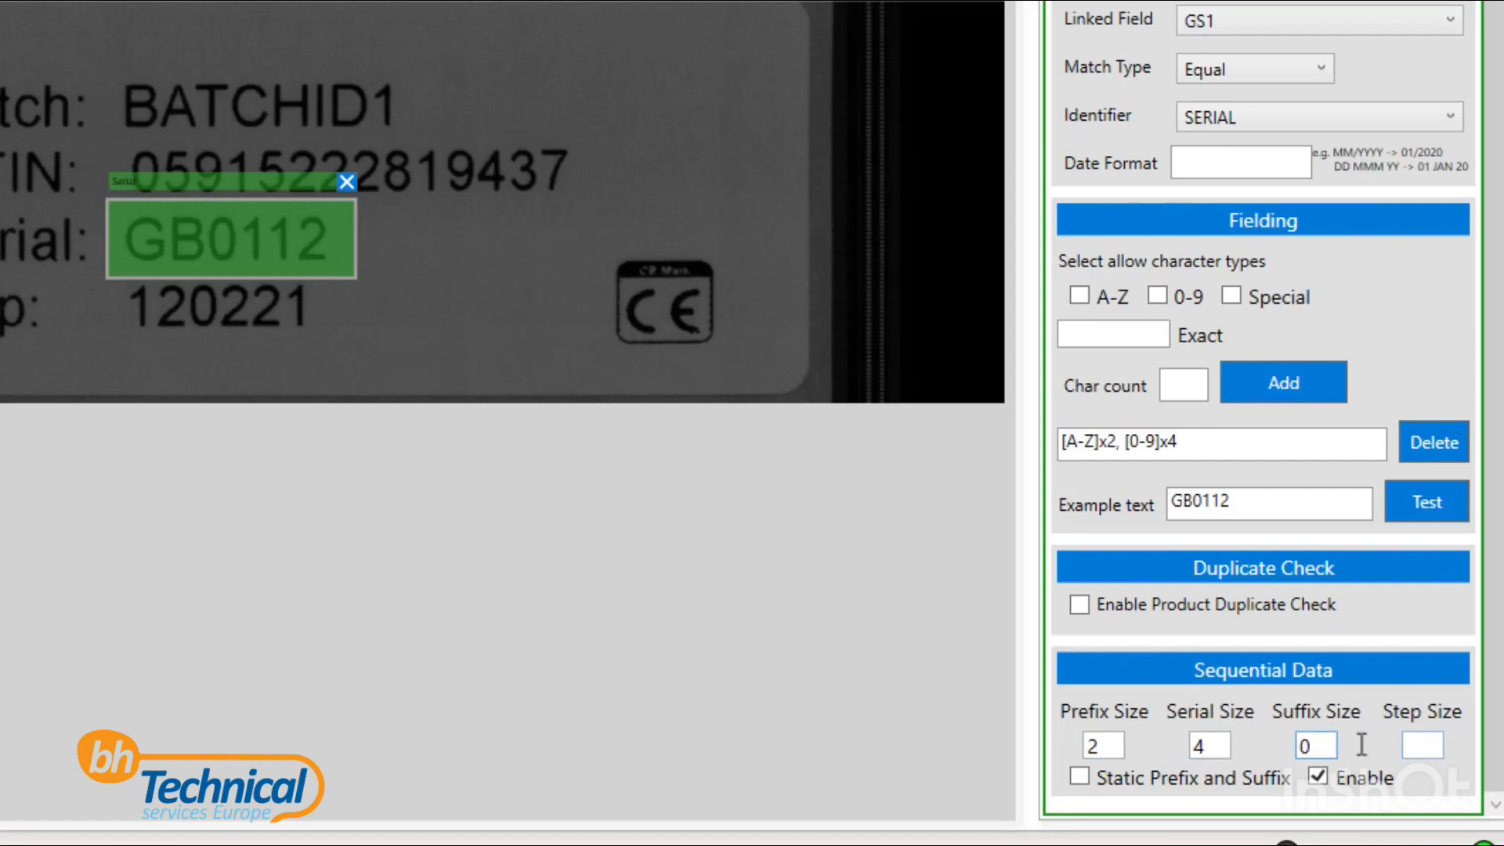
{"action": "left_click", "coordinate": [1419, 744]}
{"action": "type", "text": "1"}
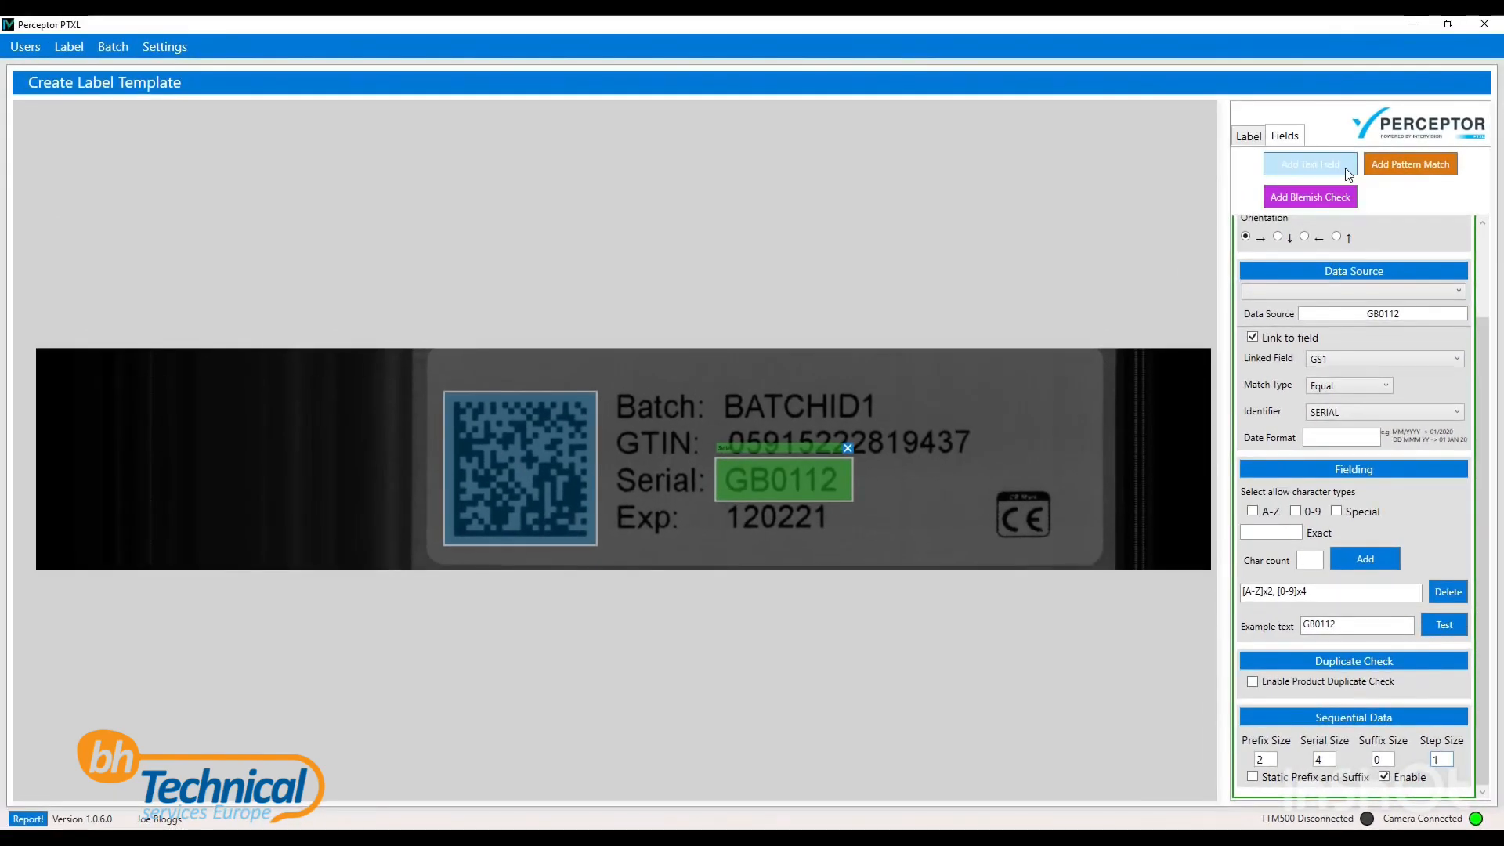
Add a Batch text field over BATCHID1, linked to GS1 as BATCH/LOT, allowing seven A-Z letters followed by one 0-9 digit.
{"action": "left_click", "coordinate": [1349, 173]}
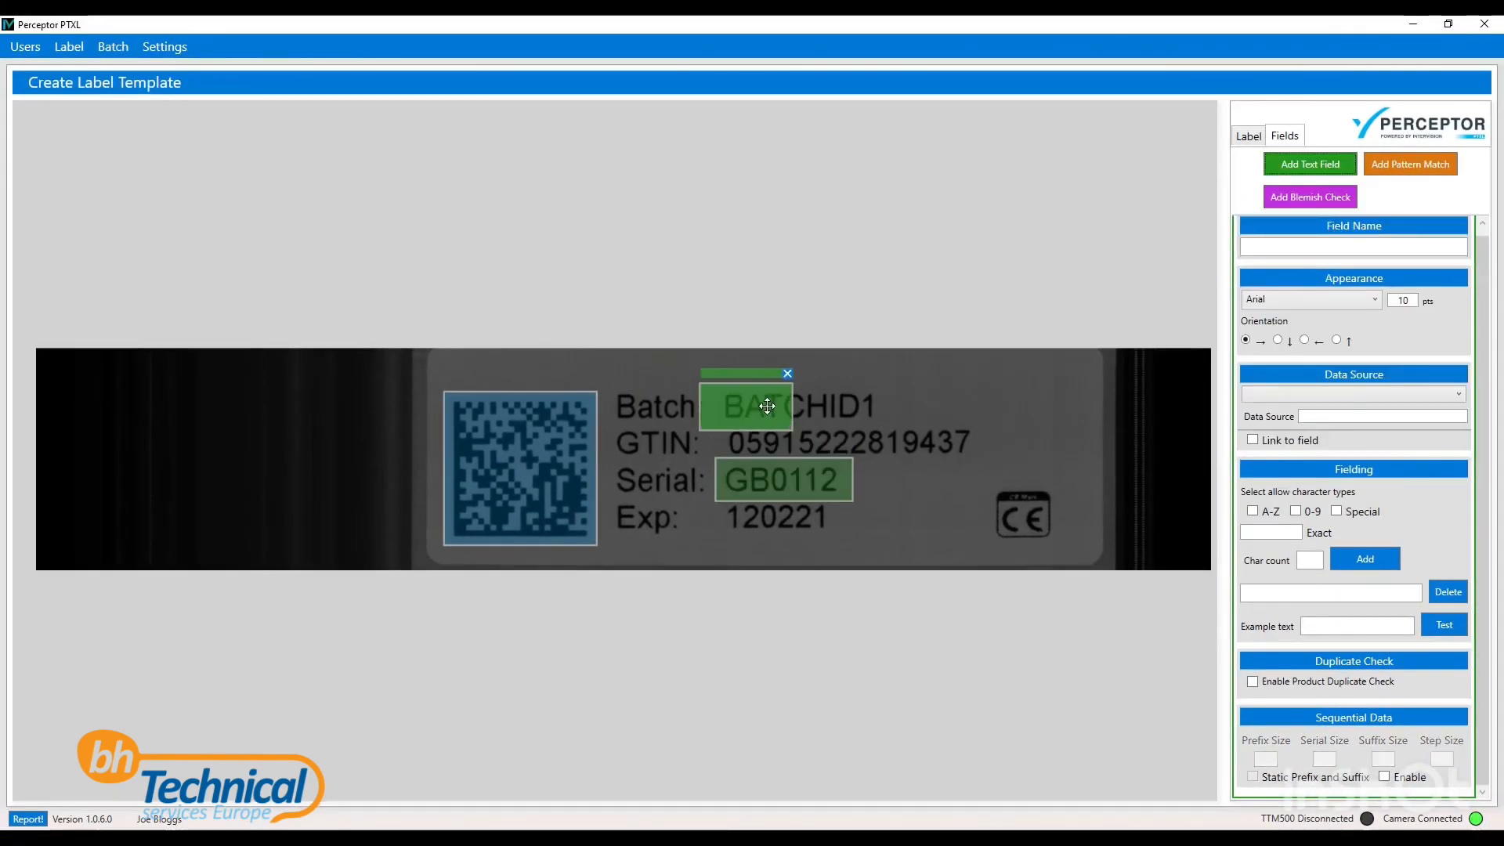
{"action": "type", "text": "7"}
{"action": "left_click", "coordinate": [1365, 662]}
{"action": "left_click", "coordinate": [1296, 615]}
{"action": "left_click", "coordinate": [1393, 666]}
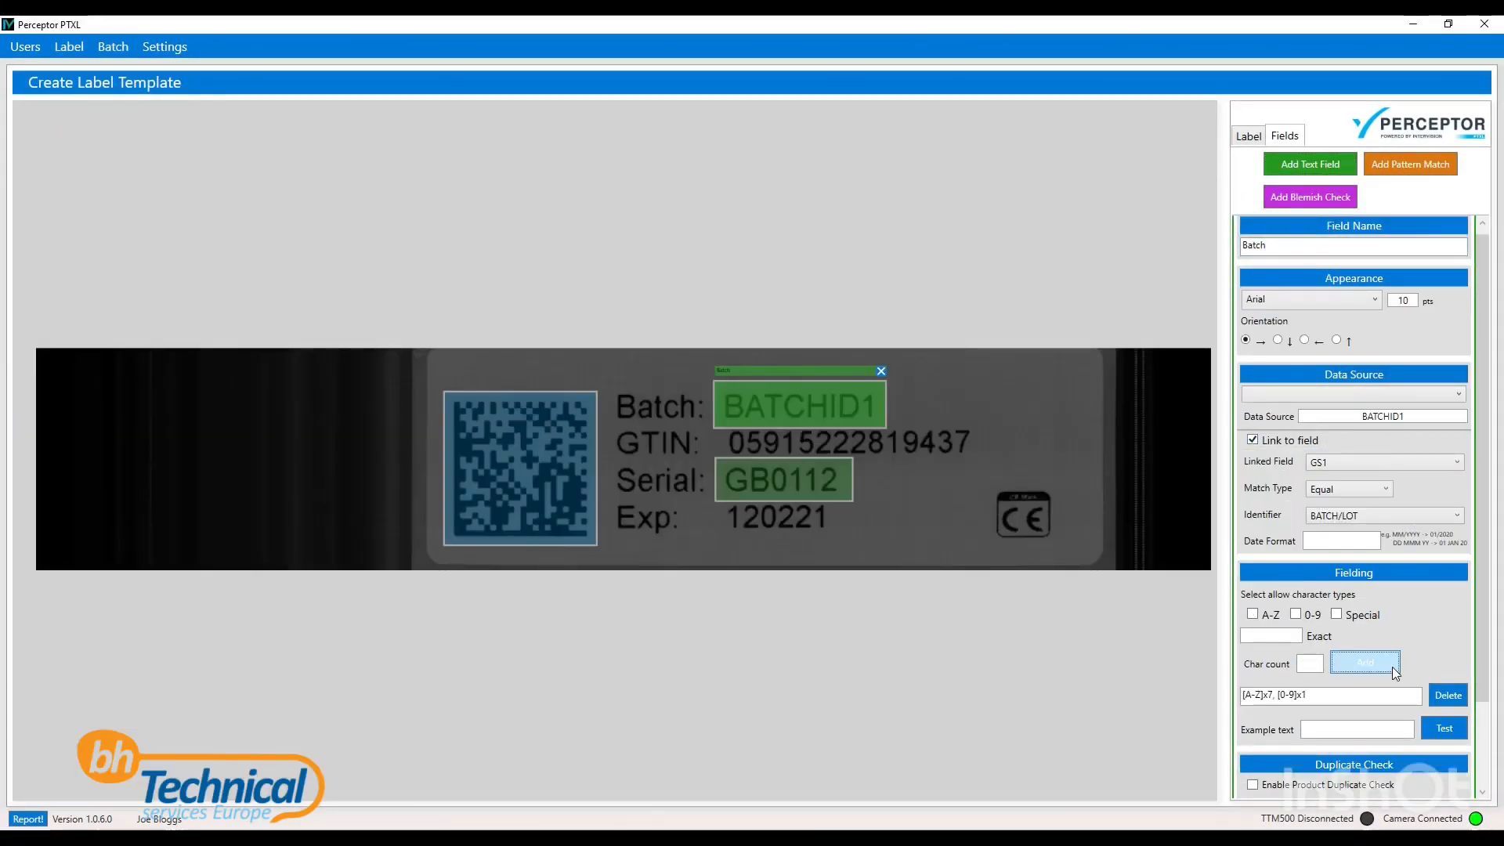
Add a text field, fit it over the GTIN value on the label, and name it GTIN.
{"action": "left_click", "coordinate": [1311, 165]}
{"action": "scroll", "coordinate": [850, 439], "scroll_direction": "up", "scroll_amount": 4}
{"action": "left_click_drag", "start_coordinate": [91, 372], "coordinate": [1151, 461]}
{"action": "left_click", "coordinate": [1354, 248]}
{"action": "type", "text": "GTIN"}
{"action": "scroll", "coordinate": [1175, 314], "scroll_direction": "down", "scroll_amount": 4}
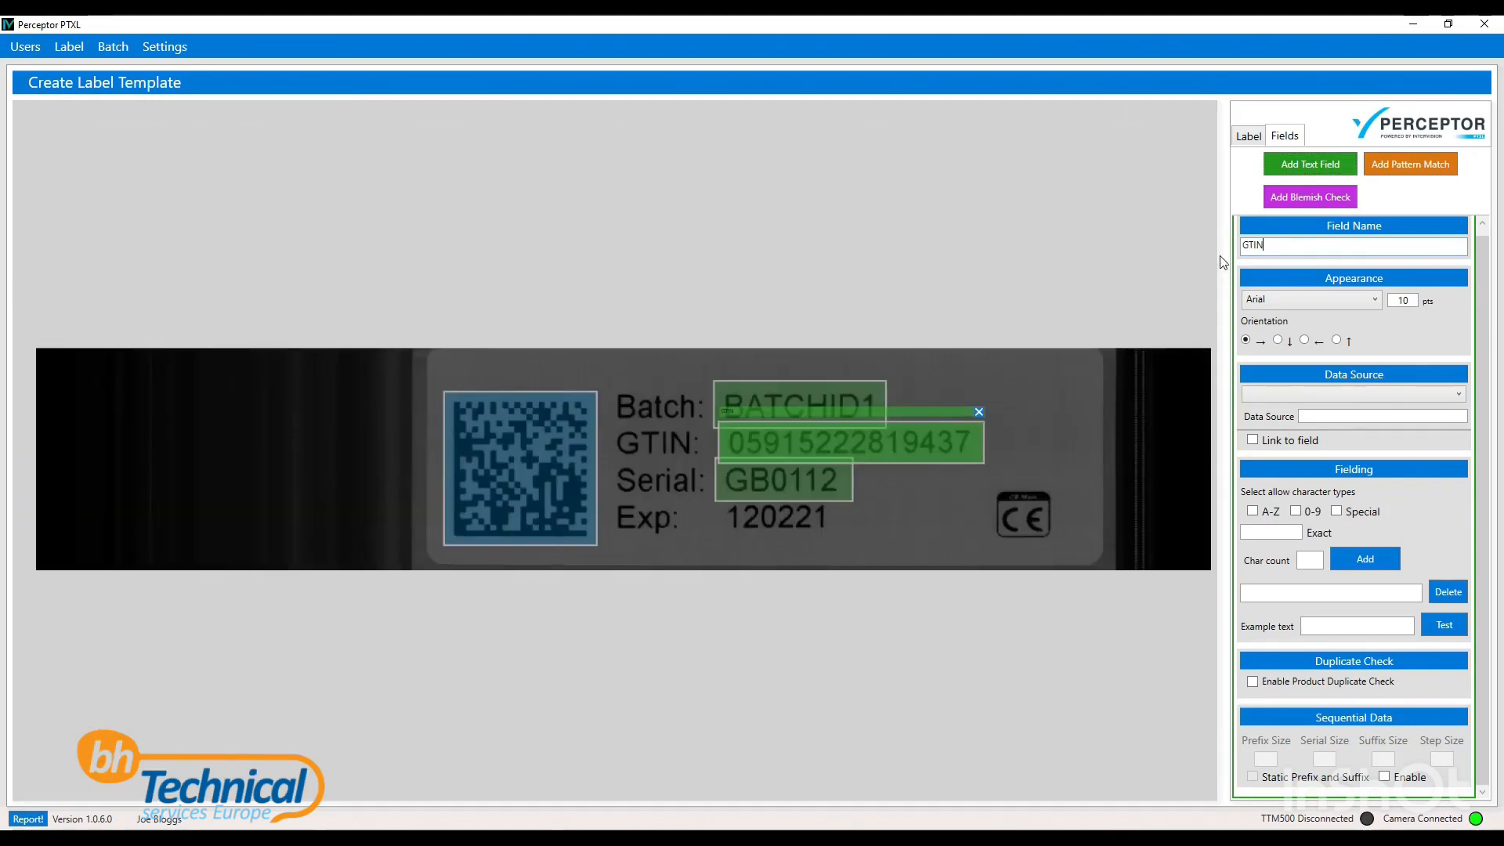
{"action": "type", "text": "05915222819437"}
{"action": "left_click", "coordinate": [1252, 441]}
{"action": "type", "text": "14"}
{"action": "left_click", "coordinate": [1390, 664]}
{"action": "scroll", "coordinate": [1390, 665], "scroll_direction": "up", "scroll_amount": 1}
Add a text field, fit it over the expiry value on the label, and name it Expiry Date.
{"action": "left_click", "coordinate": [1355, 171]}
{"action": "left_click_drag", "start_coordinate": [115, 371], "coordinate": [790, 542]}
{"action": "scroll", "coordinate": [789, 519], "scroll_direction": "up", "scroll_amount": 4}
{"action": "left_click_drag", "start_coordinate": [861, 534], "coordinate": [960, 534]}
{"action": "left_click_drag", "start_coordinate": [917, 602], "coordinate": [917, 585]}
{"action": "scroll", "coordinate": [918, 559], "scroll_direction": "down", "scroll_amount": 4}
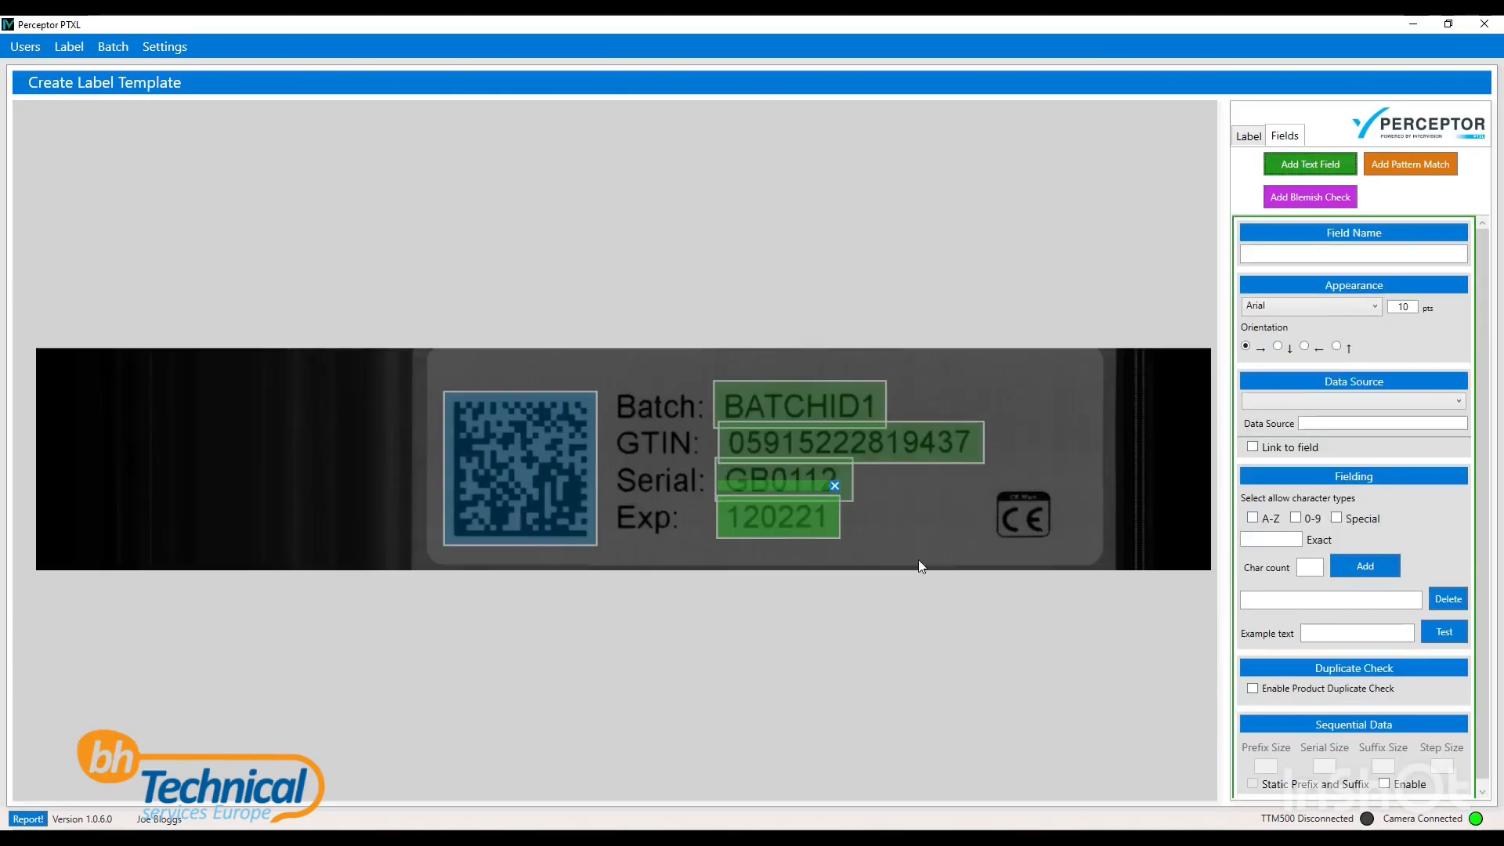
{"action": "left_click", "coordinate": [1270, 253]}
{"action": "type", "text": "Expiry Date"}
Link the Expiry Date field to the GS1 field using the USE BY OR EXPIRY identifier.
{"action": "left_click", "coordinate": [1305, 446]}
{"action": "left_click", "coordinate": [1432, 471]}
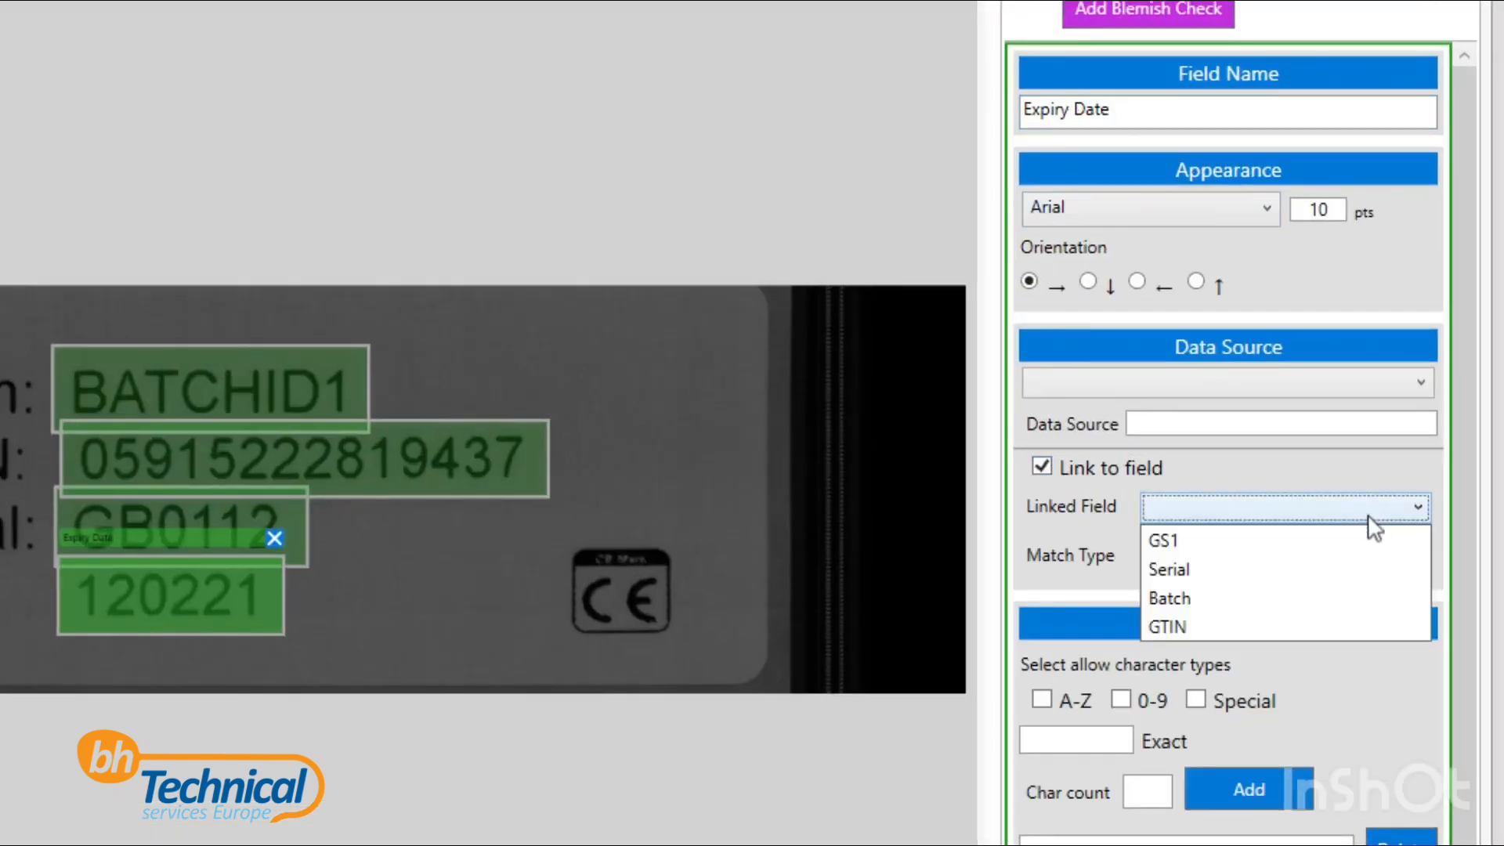
{"action": "left_click", "coordinate": [1362, 540]}
{"action": "left_click", "coordinate": [1354, 606]}
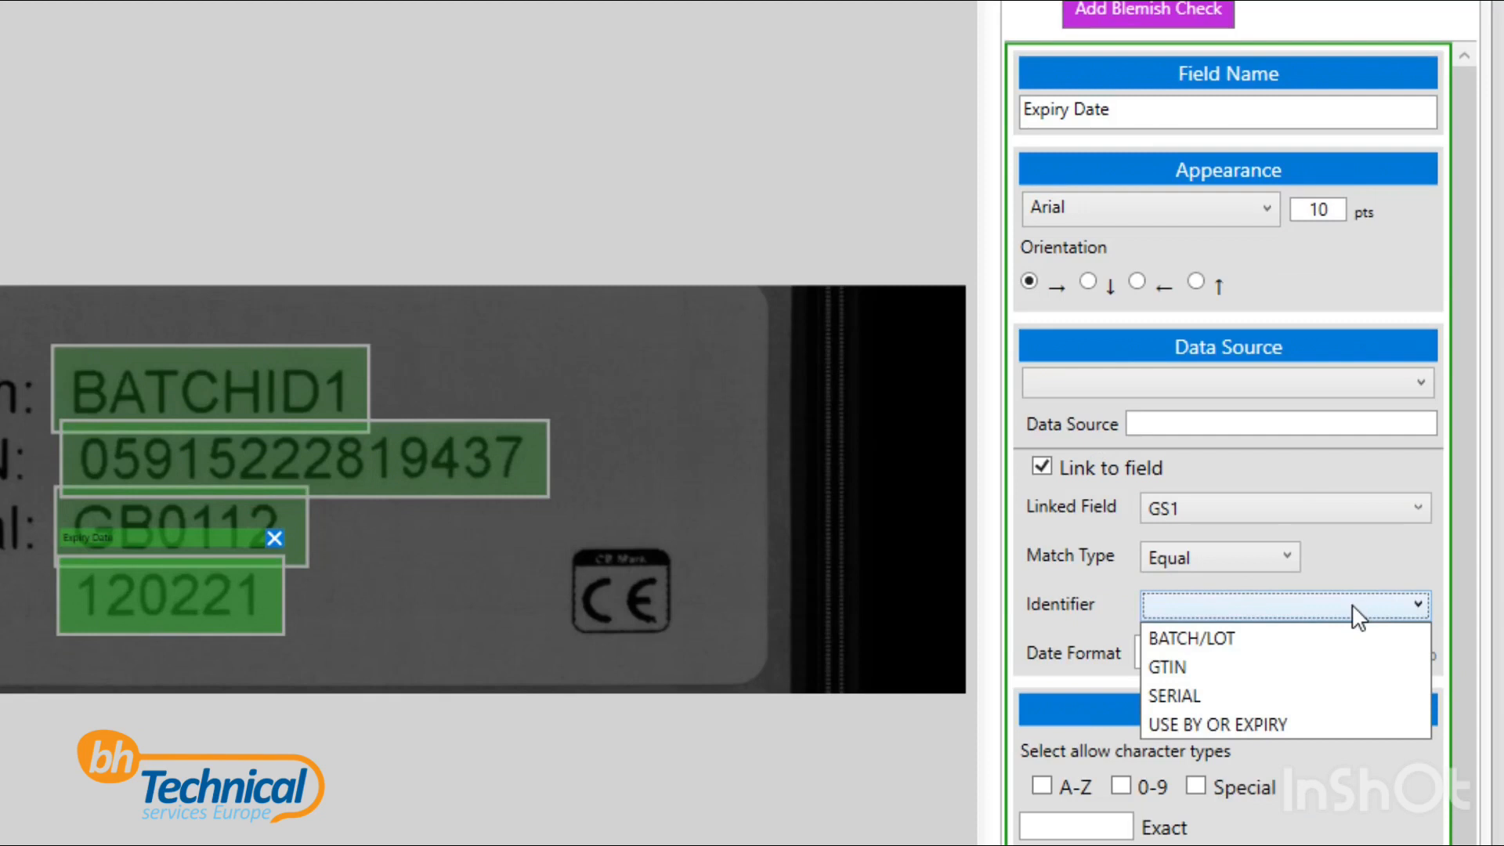
{"action": "left_click", "coordinate": [1341, 725]}
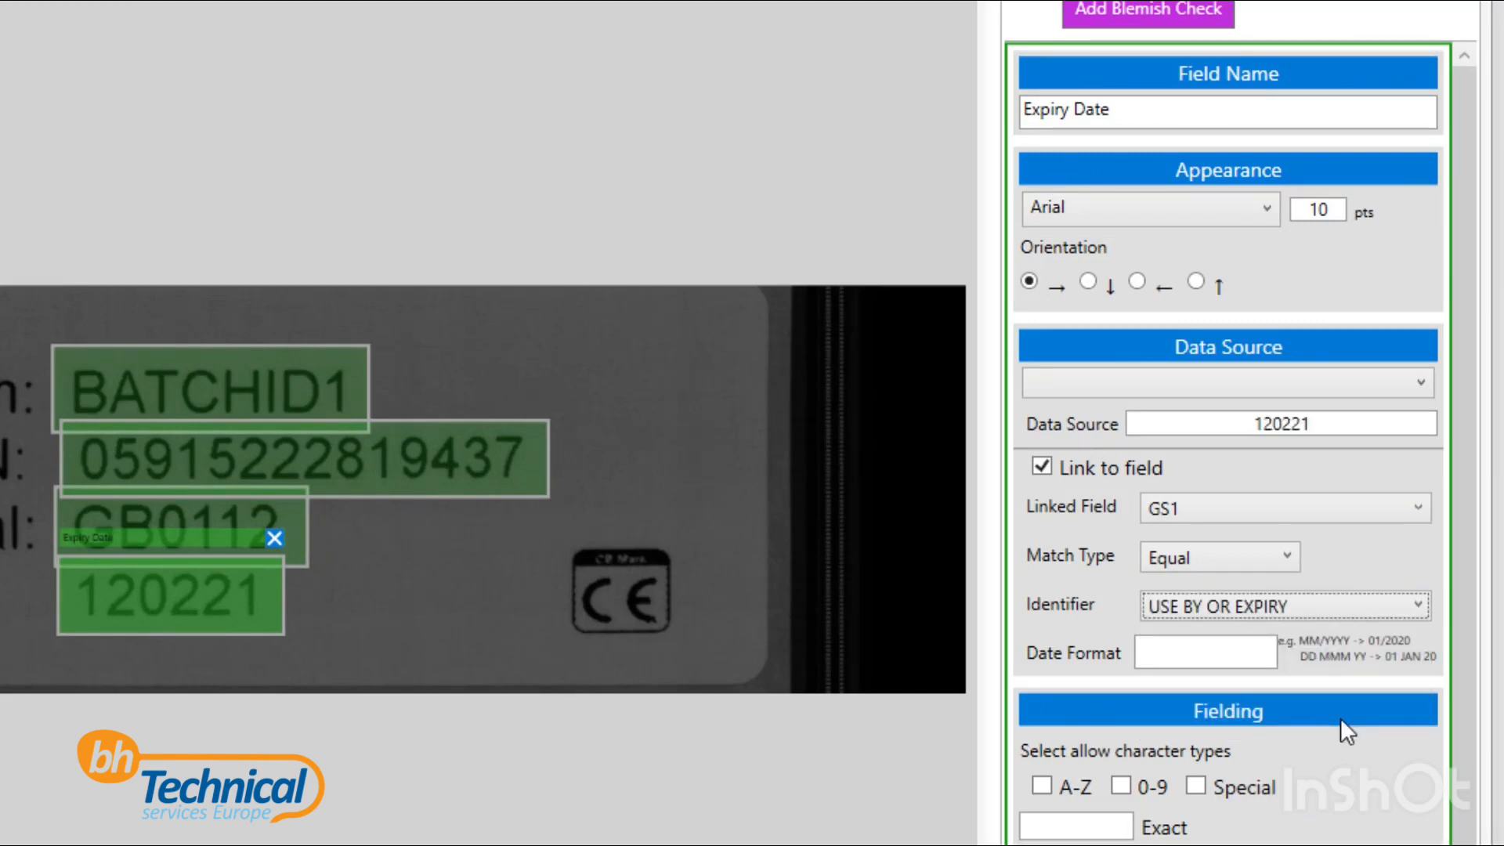
Set the Expiry Date field's date format to DDMMYY and allow six 0-9 digits.
{"action": "left_click", "coordinate": [1240, 652]}
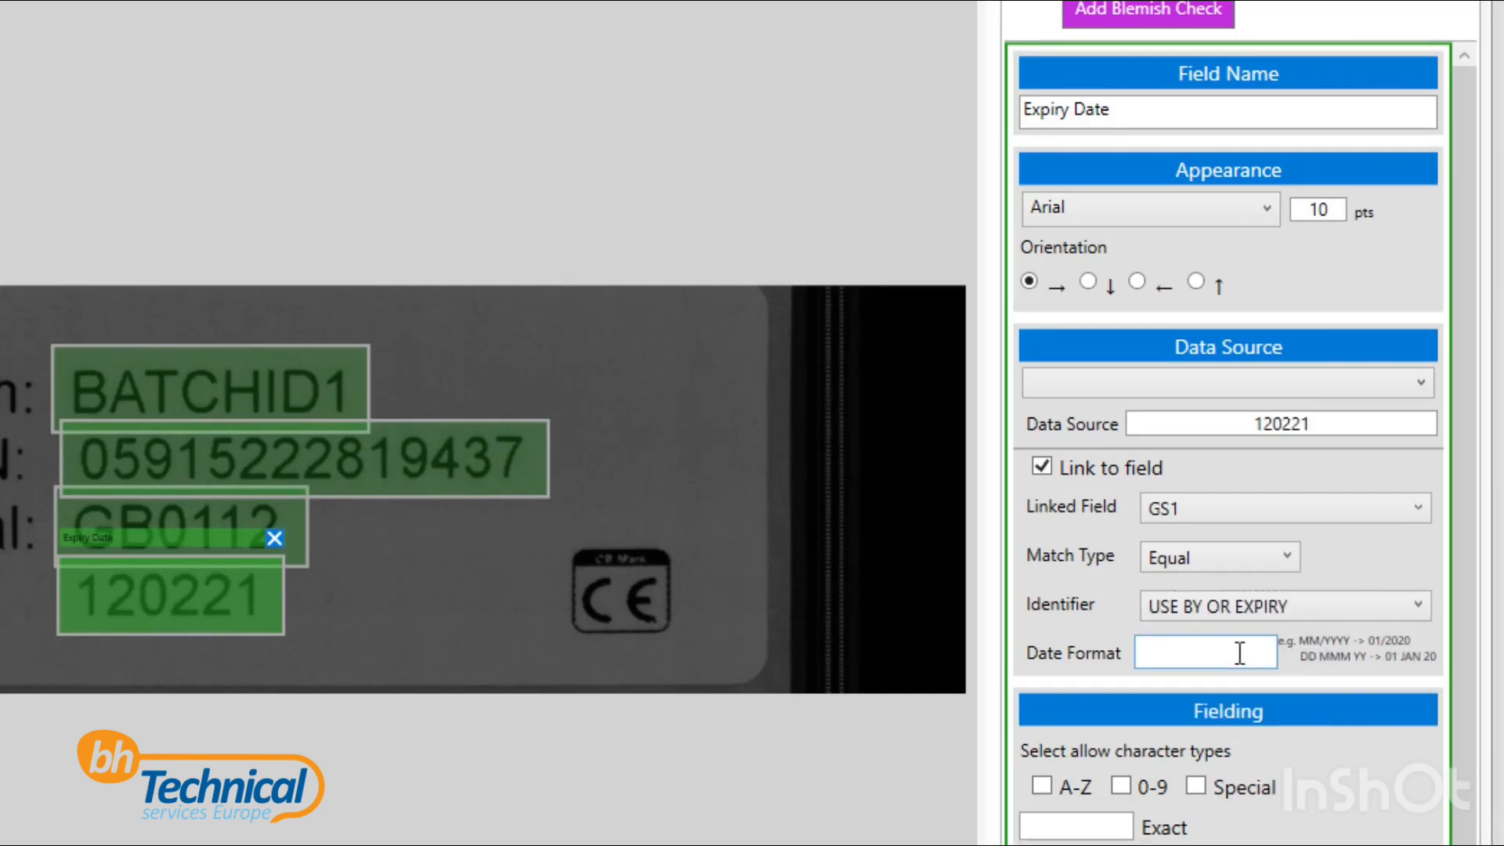
{"action": "type", "text": "DDMMYY"}
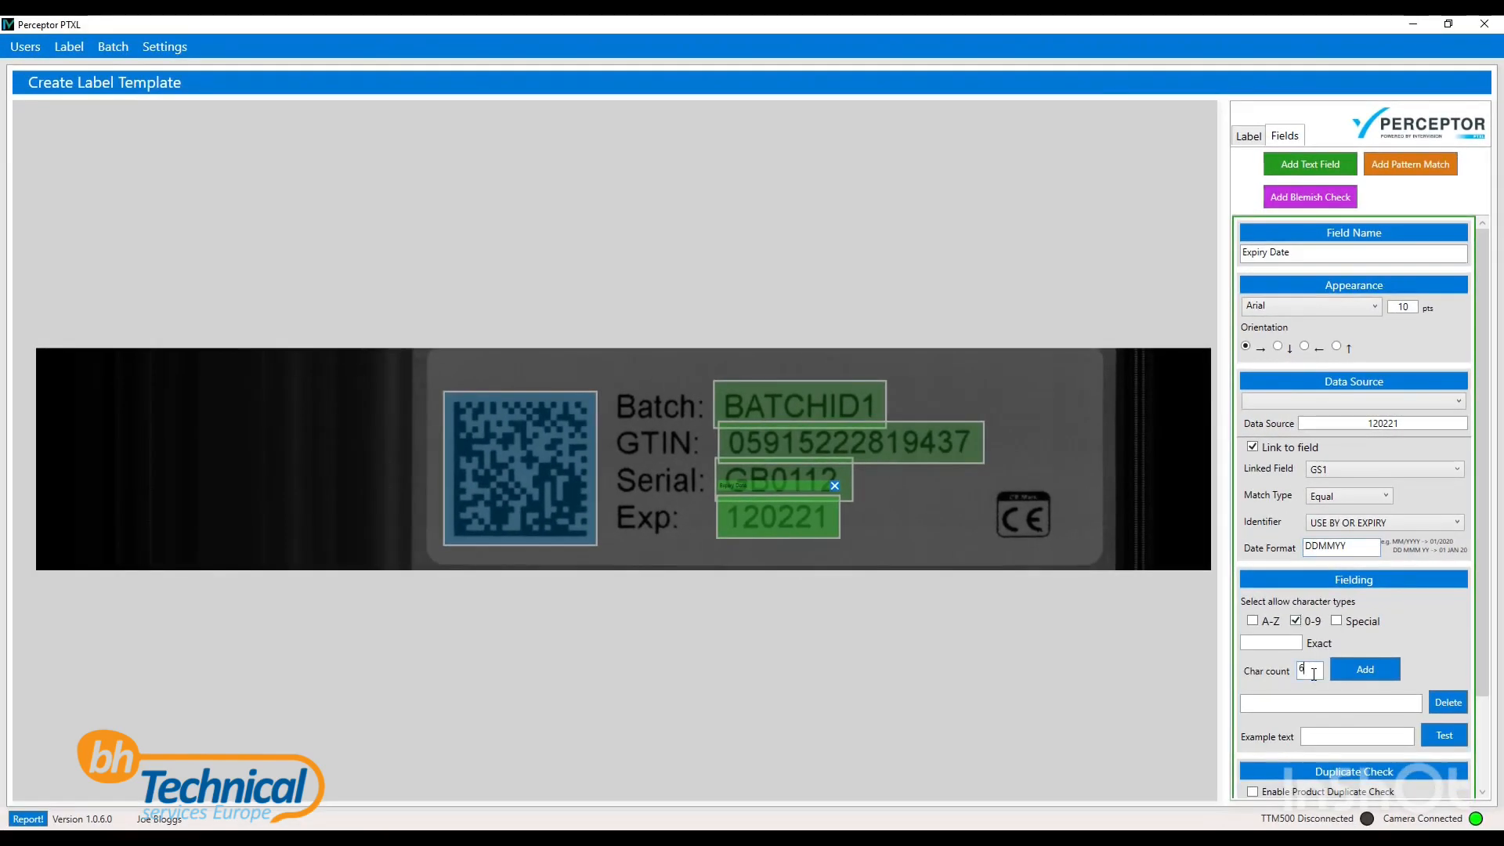
{"action": "left_click", "coordinate": [1385, 674]}
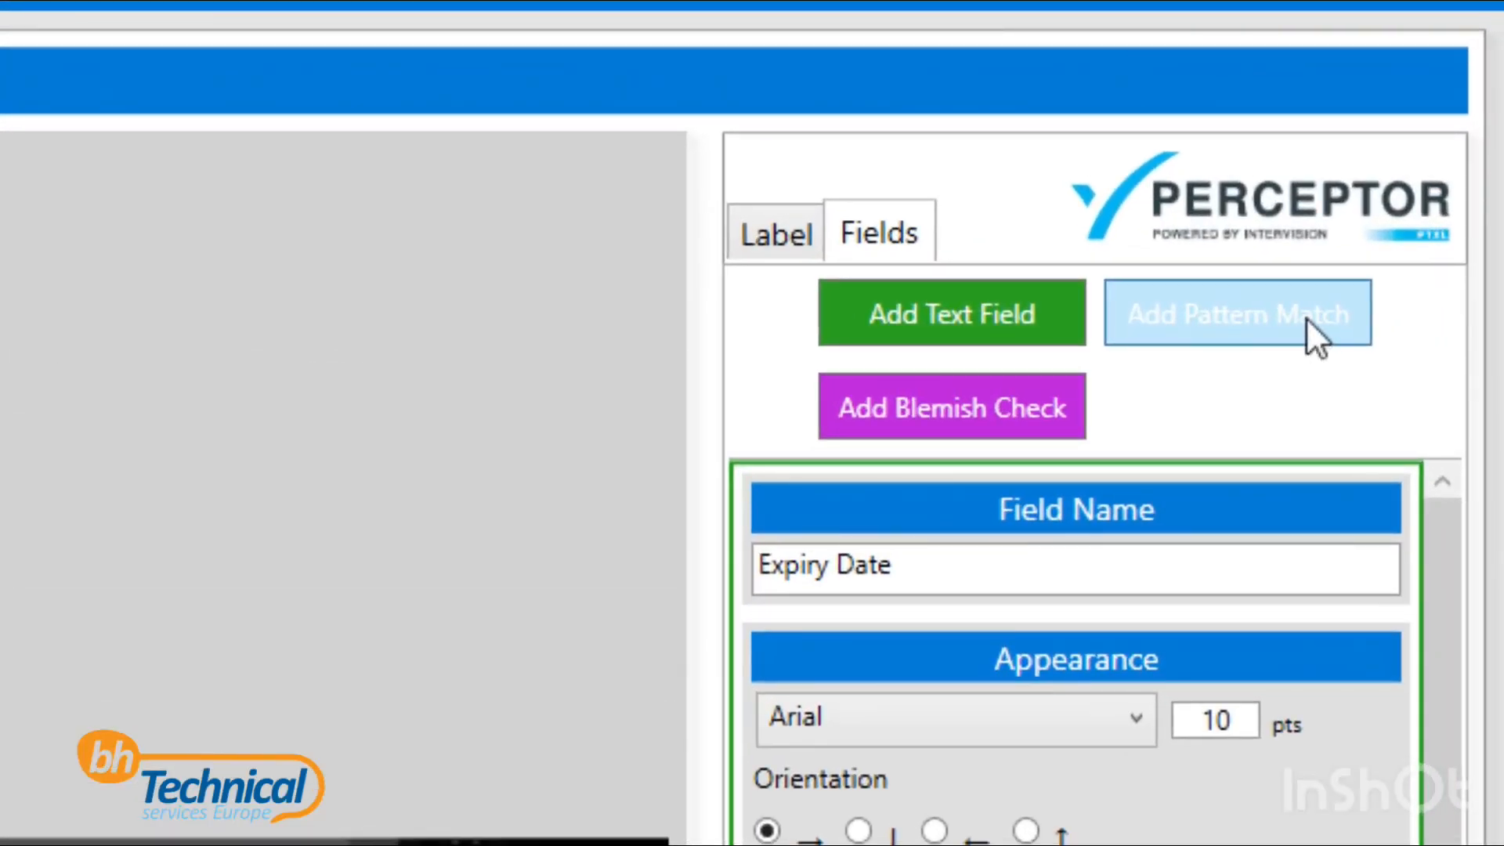
Add a pattern match field and fit it around the CE mark on the label.
{"action": "left_click", "coordinate": [1306, 320]}
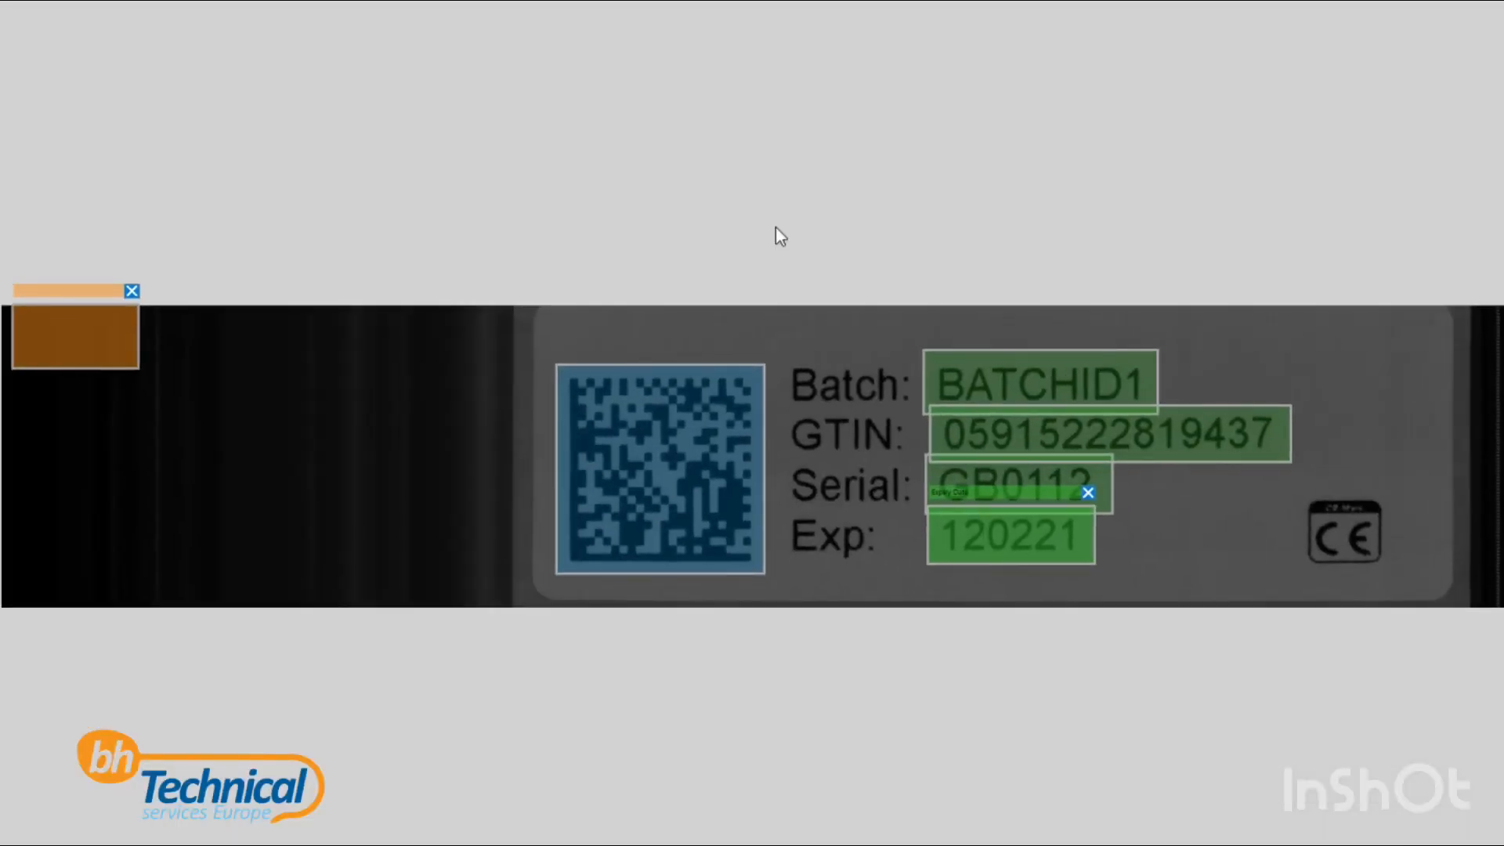
{"action": "left_click_drag", "start_coordinate": [99, 329], "coordinate": [1242, 489]}
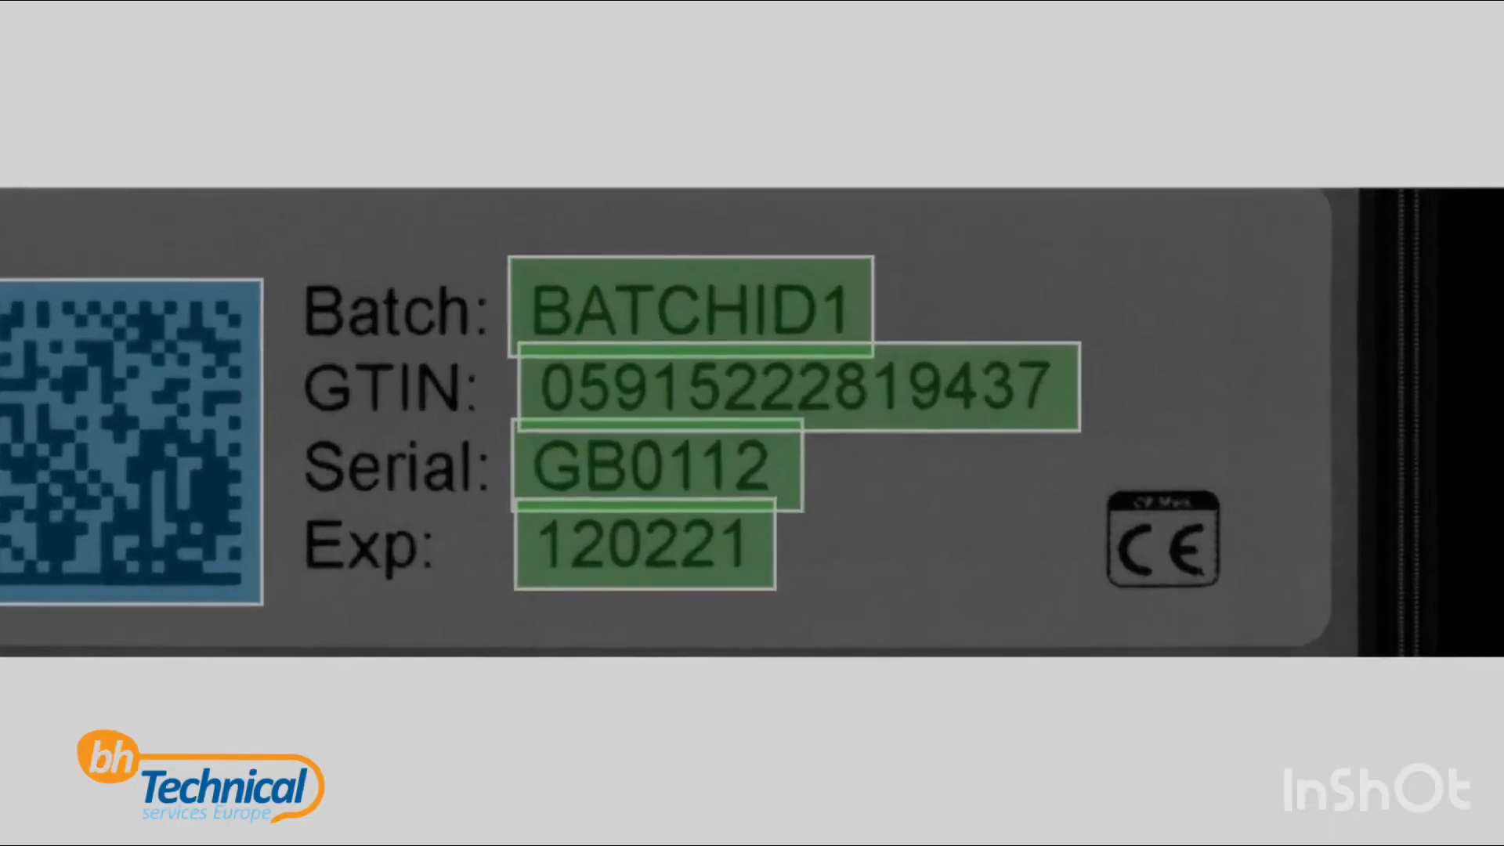
{"action": "left_click_drag", "start_coordinate": [973, 469], "coordinate": [1196, 510]}
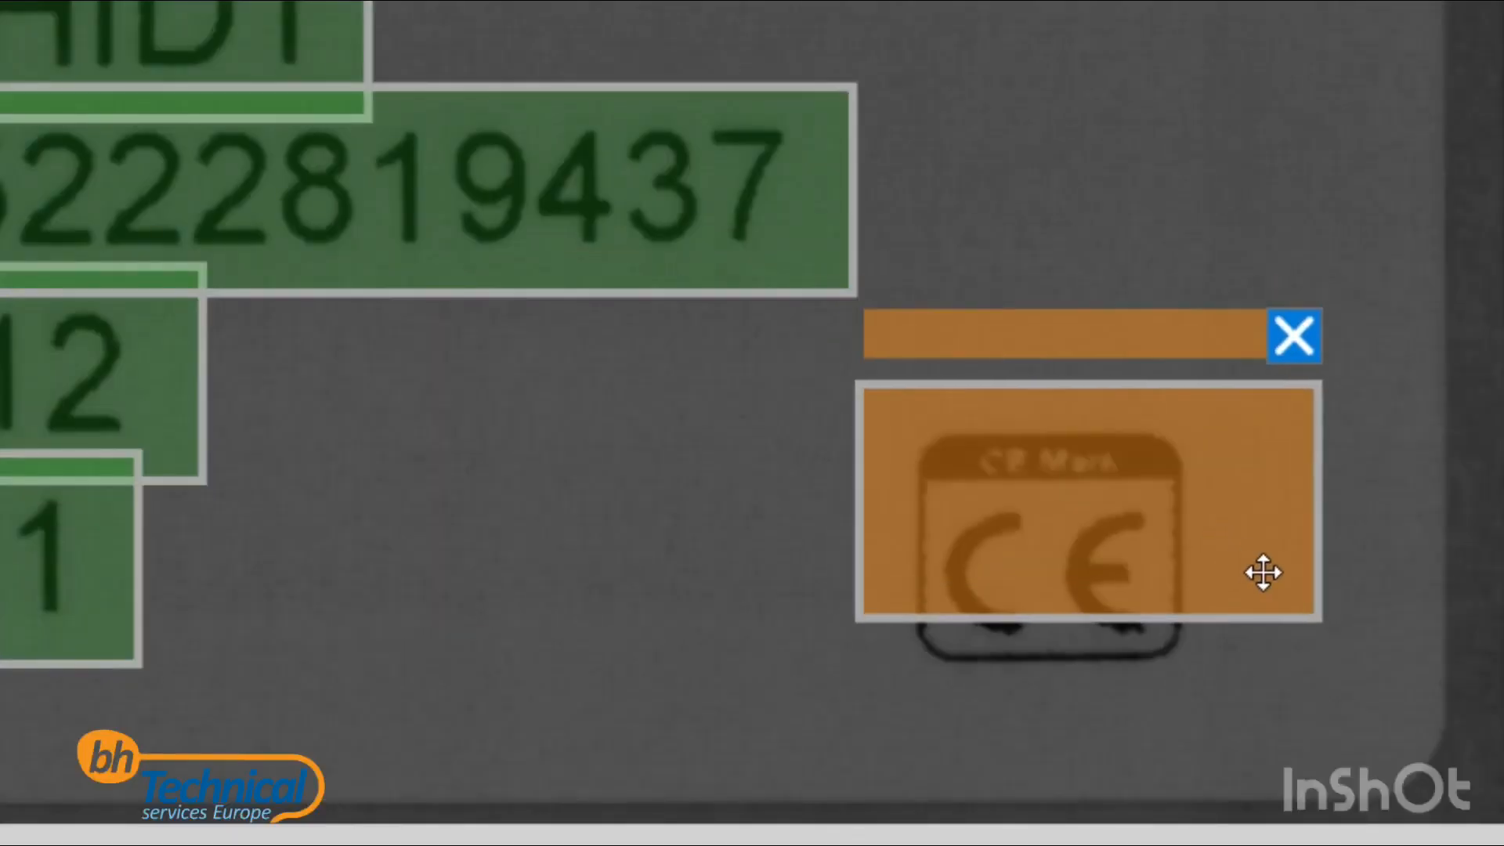
{"action": "left_click_drag", "start_coordinate": [1262, 574], "coordinate": [1231, 619]}
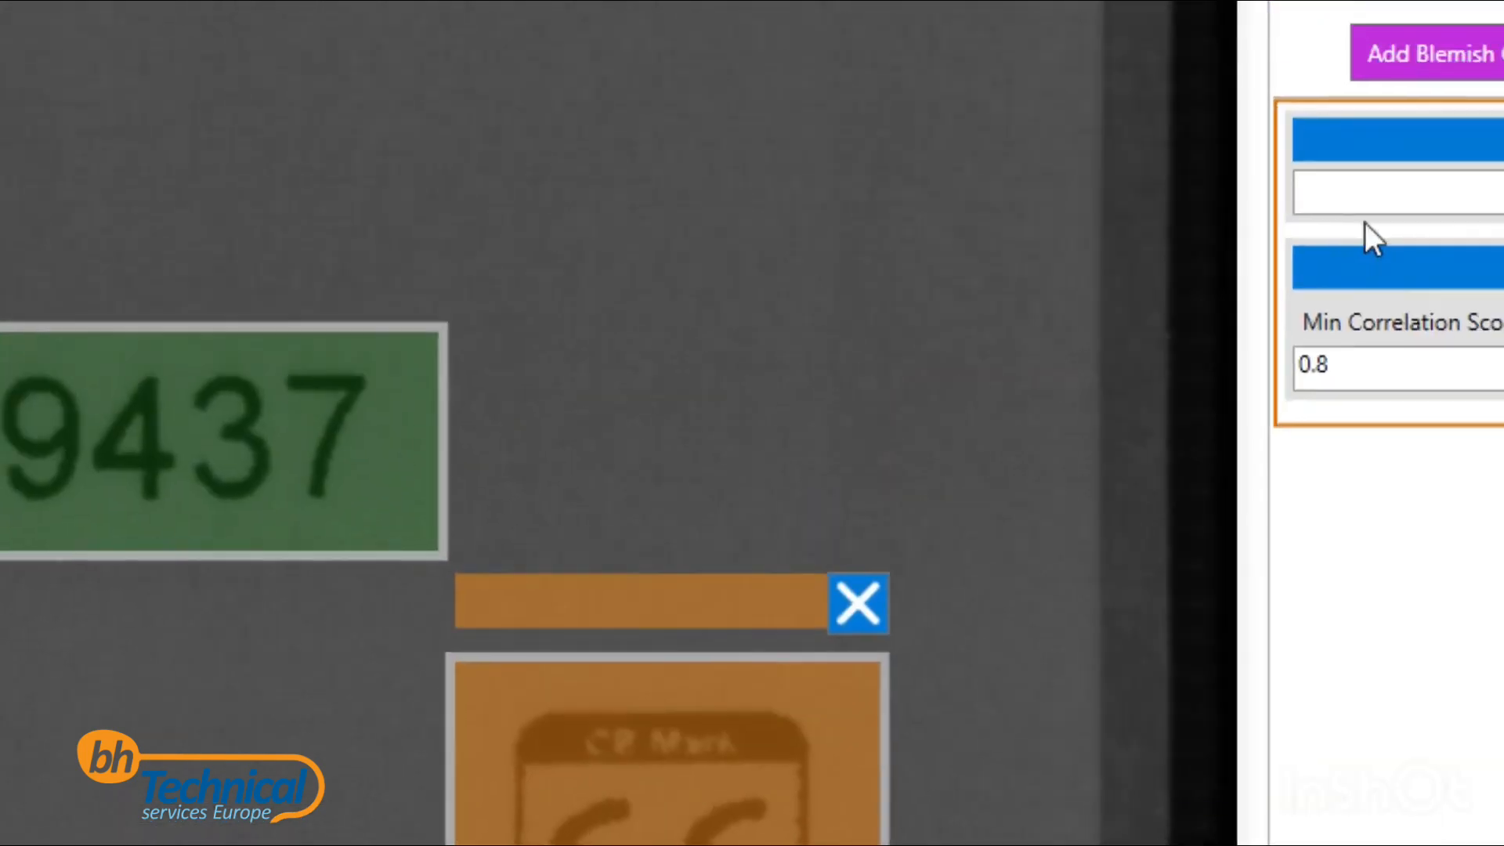
Name the pattern match field CE and set its minimum correlation score to 0.9.
{"action": "left_click", "coordinate": [1387, 199]}
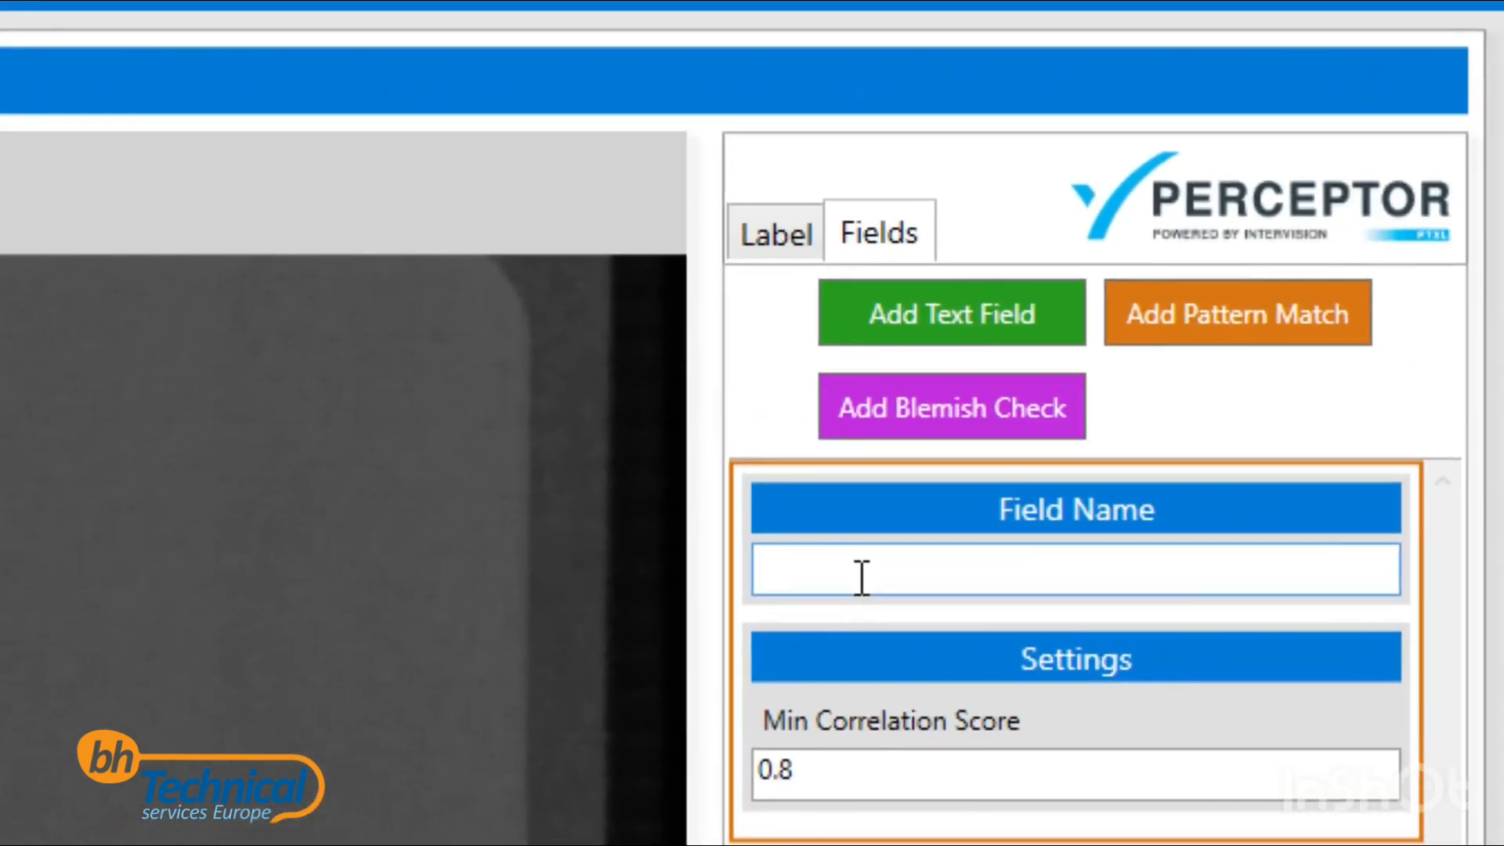
{"action": "type", "text": "CE"}
{"action": "left_click", "coordinate": [850, 760]}
{"action": "key", "text": "BackSpace"}
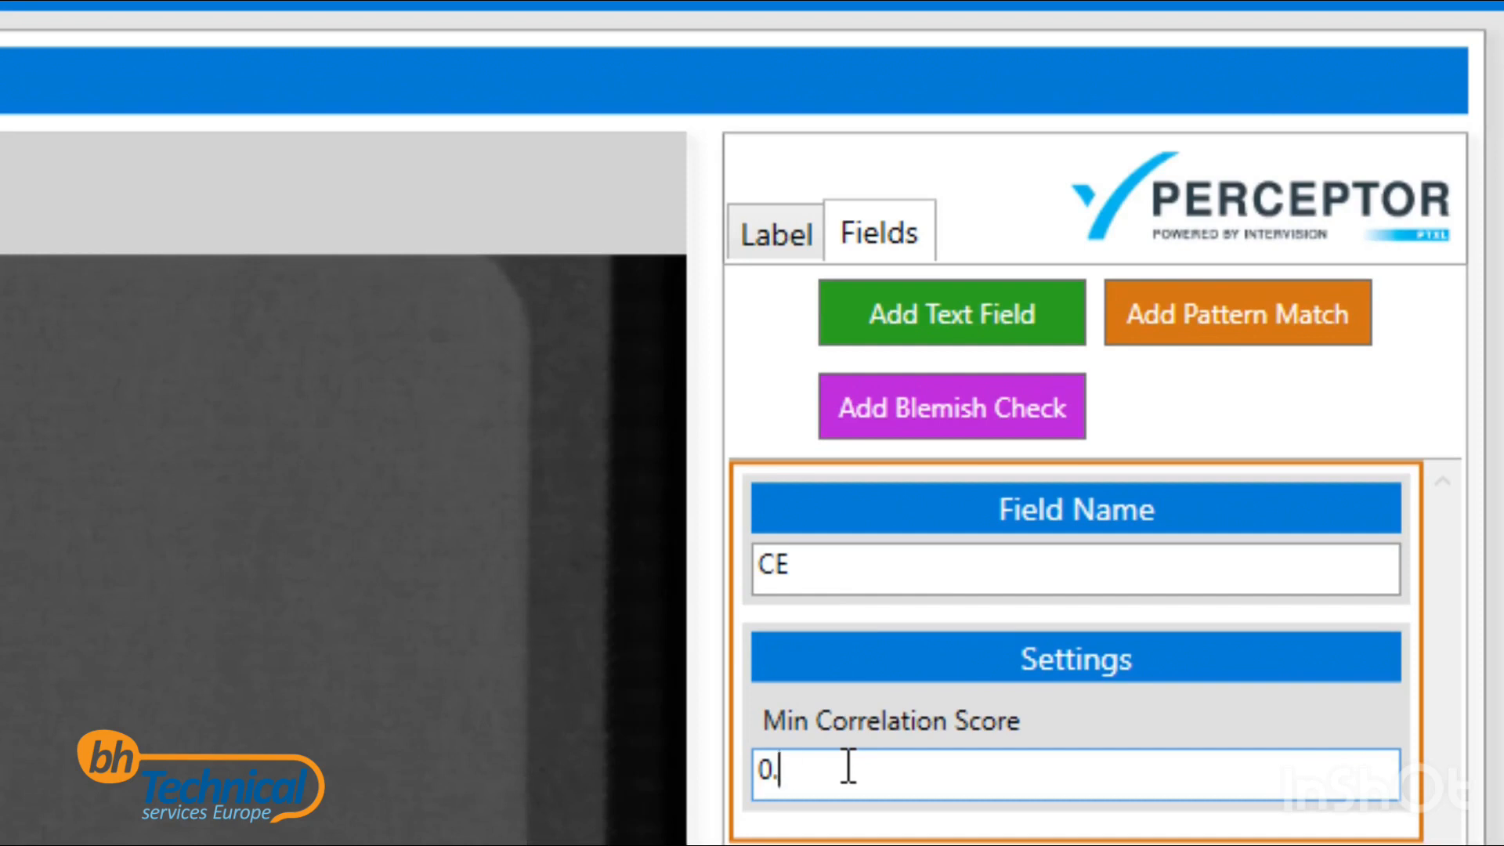
{"action": "type", "text": "9"}
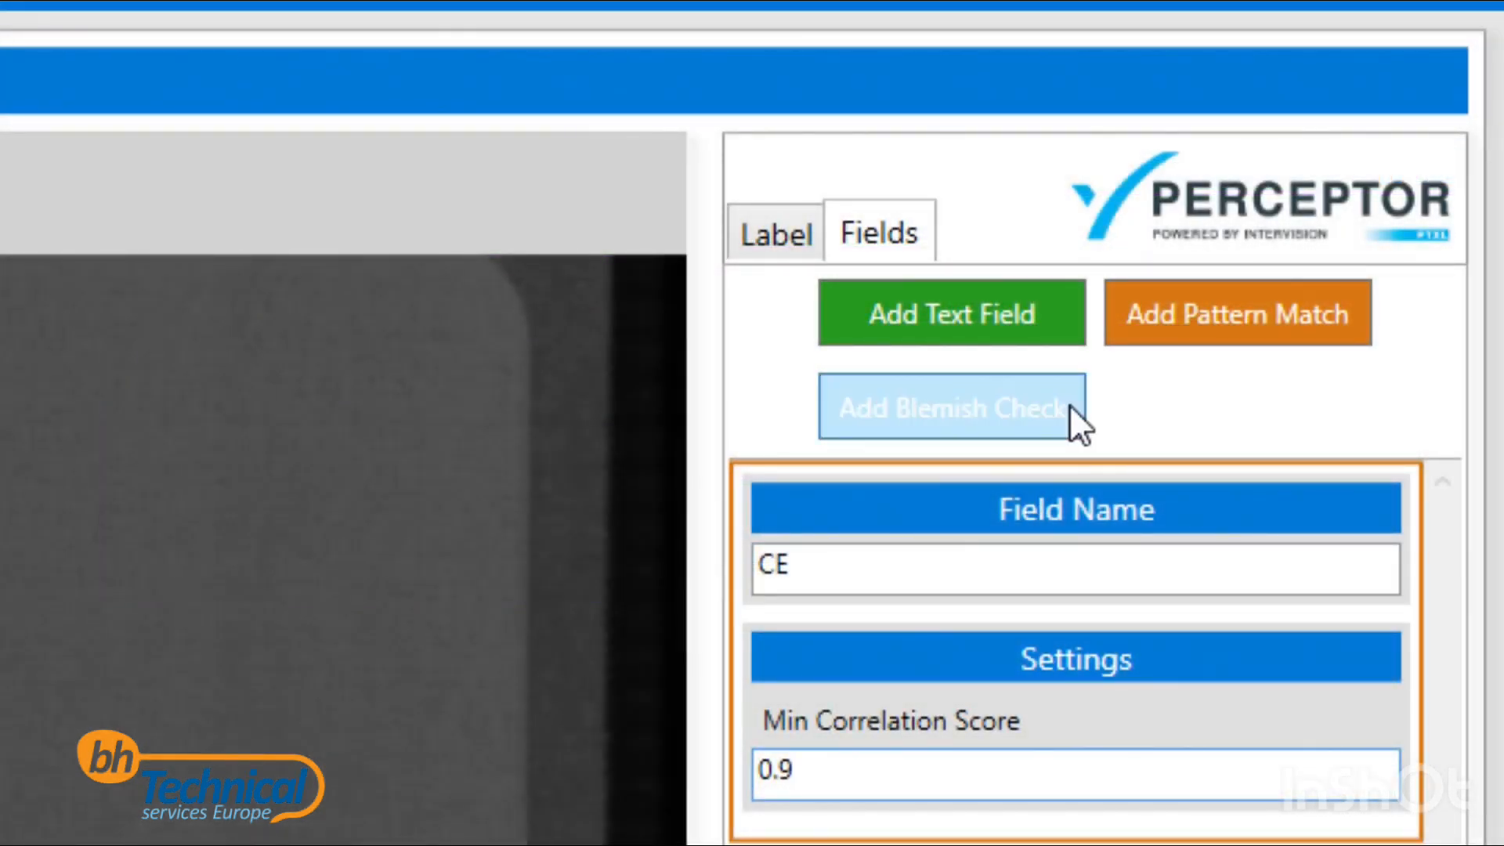
Add a blemish check and size its area to enclose the barcode, all text fields and the CE mark.
{"action": "left_click", "coordinate": [1070, 404]}
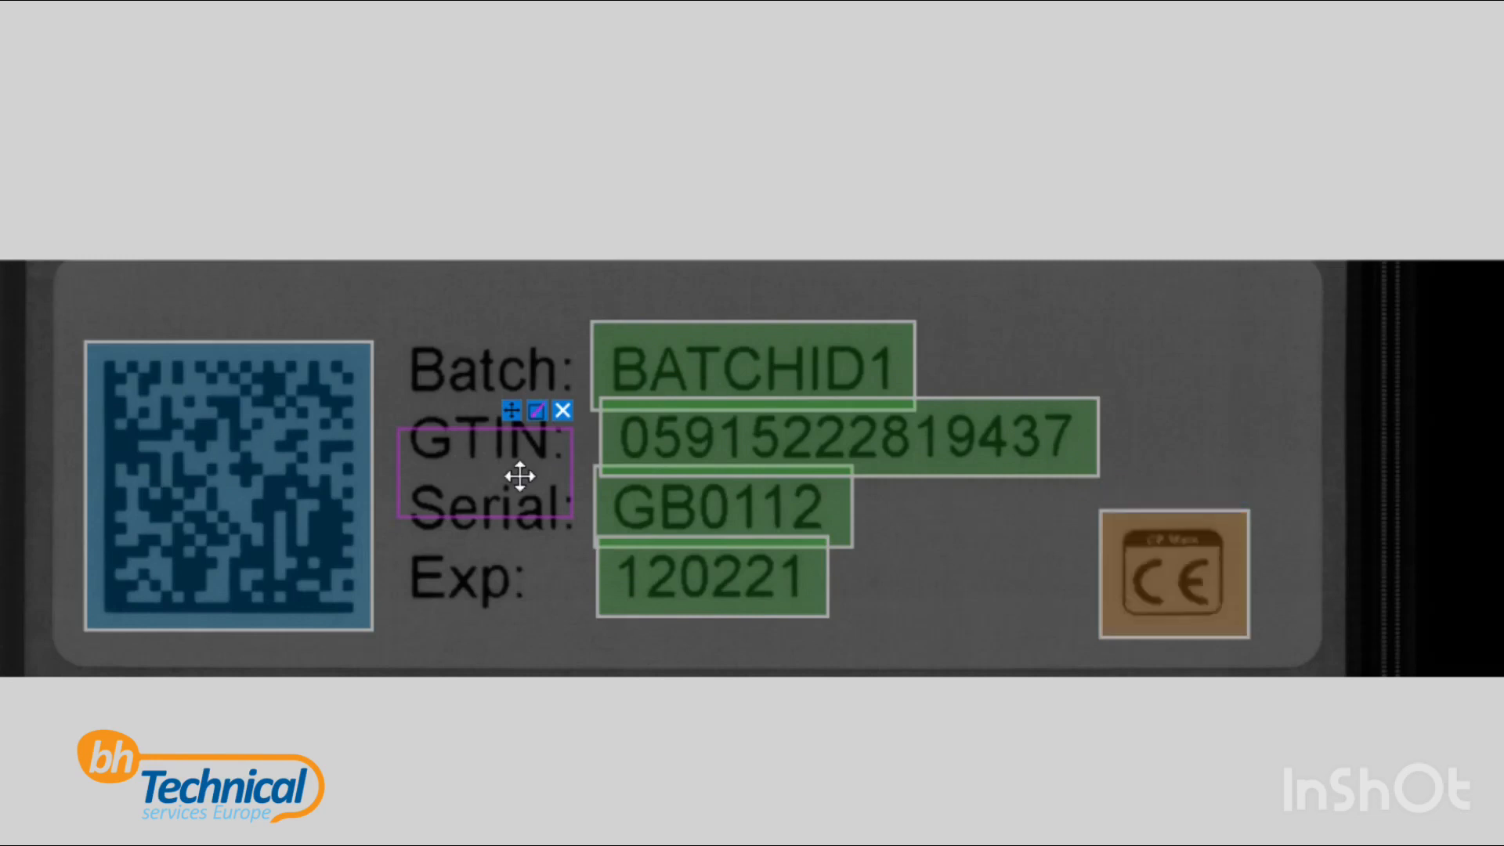
{"action": "left_click_drag", "start_coordinate": [520, 477], "coordinate": [1294, 329]}
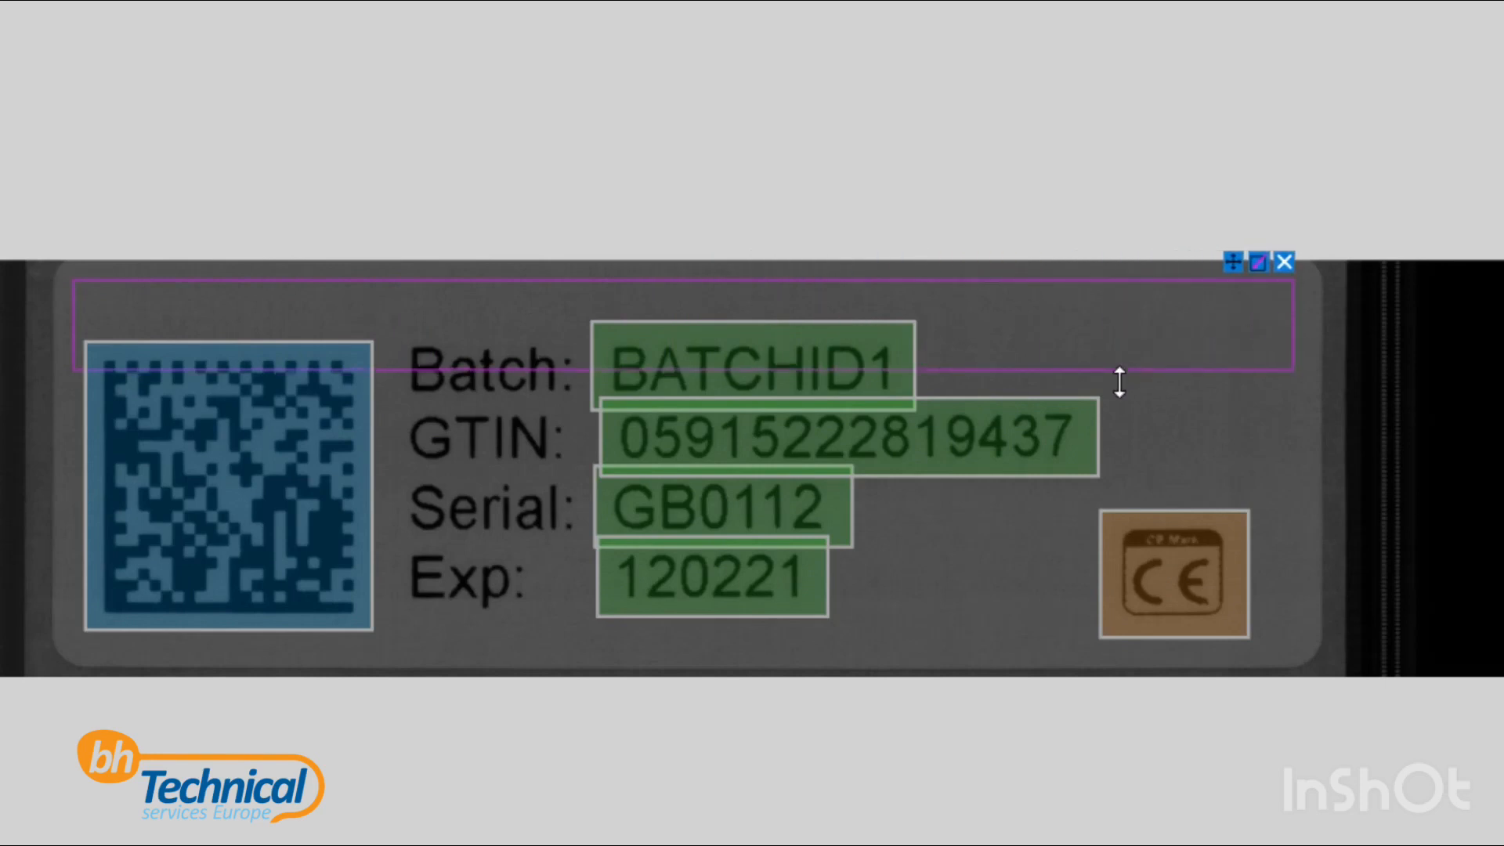
{"action": "left_click_drag", "start_coordinate": [1118, 377], "coordinate": [1101, 641]}
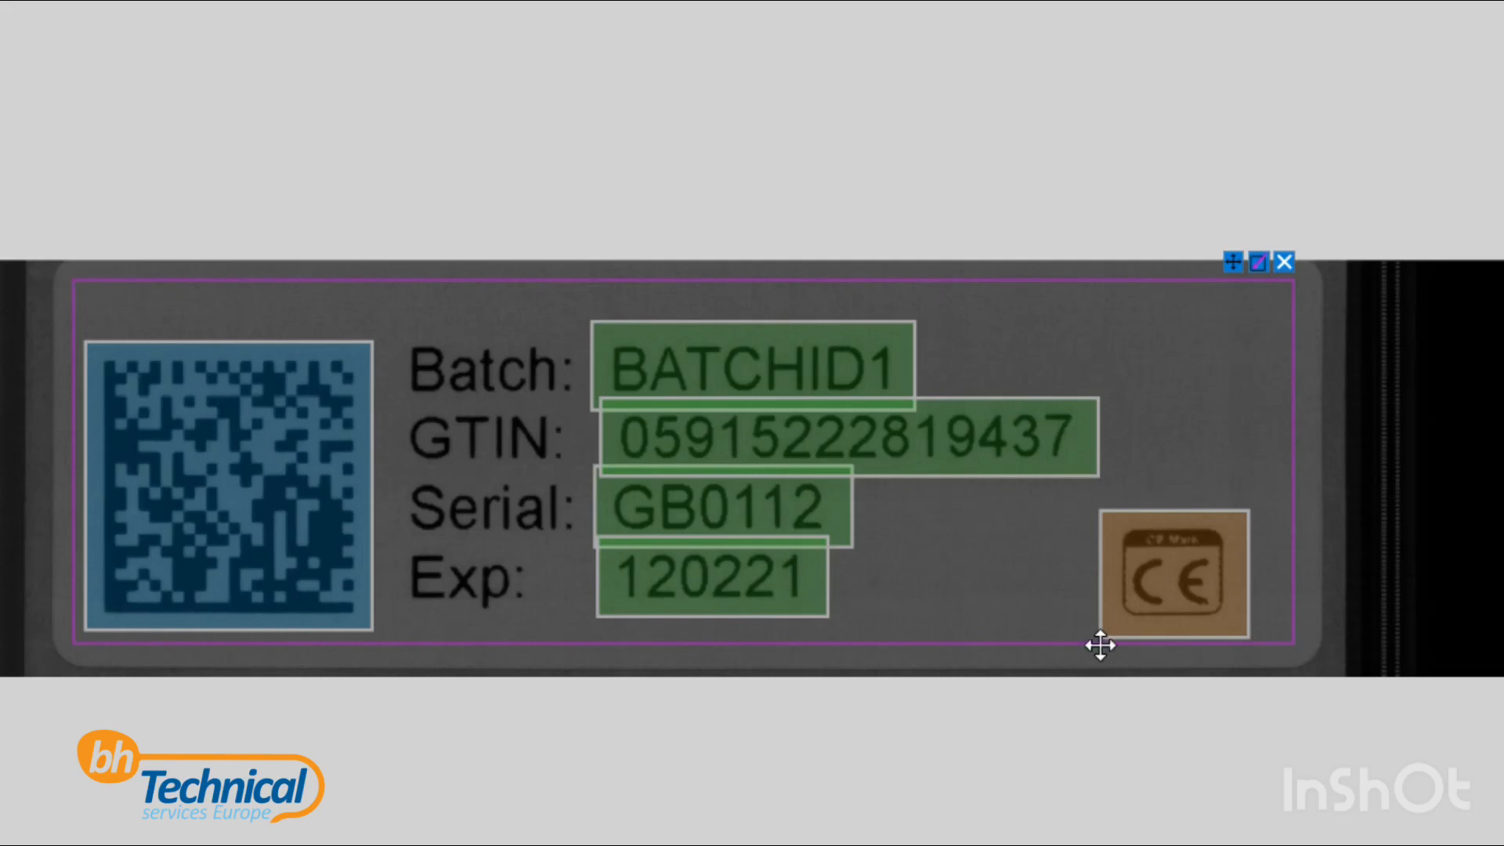
Open the blemish check's mask for editing and automatically mask the barcode, text and CE mark.
{"action": "scroll", "coordinate": [1261, 268], "scroll_direction": "up", "scroll_amount": 3}
{"action": "left_click", "coordinate": [1261, 268]}
{"action": "scroll", "coordinate": [1255, 269], "scroll_direction": "down", "scroll_amount": 2}
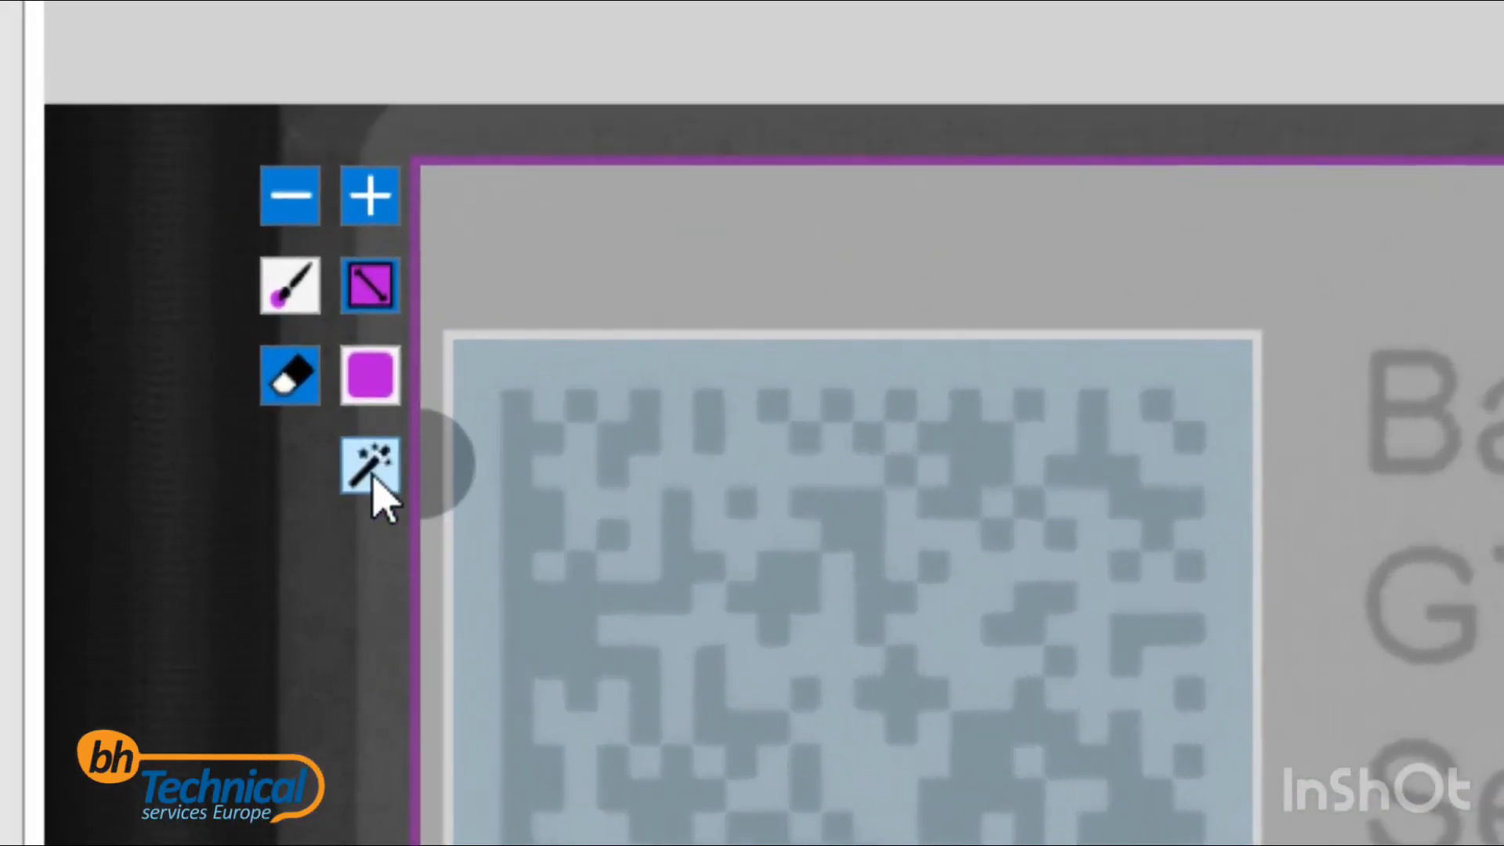
{"action": "left_click", "coordinate": [252, 461]}
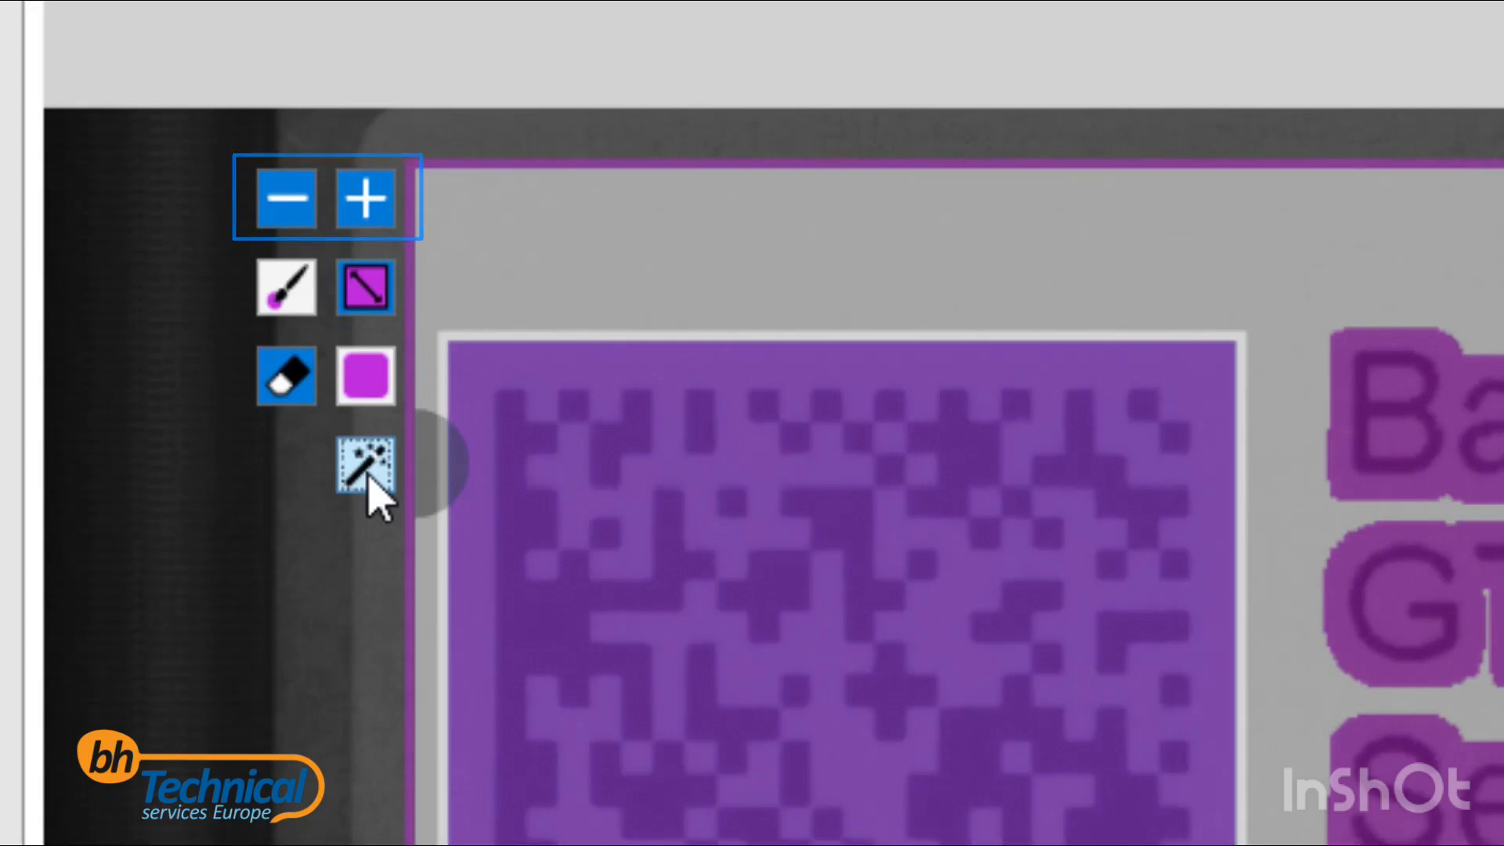
Mask the blank strip above the barcode with a rectangle, a brush stroke and a second stroke using a smaller brush.
{"action": "left_click", "coordinate": [366, 307]}
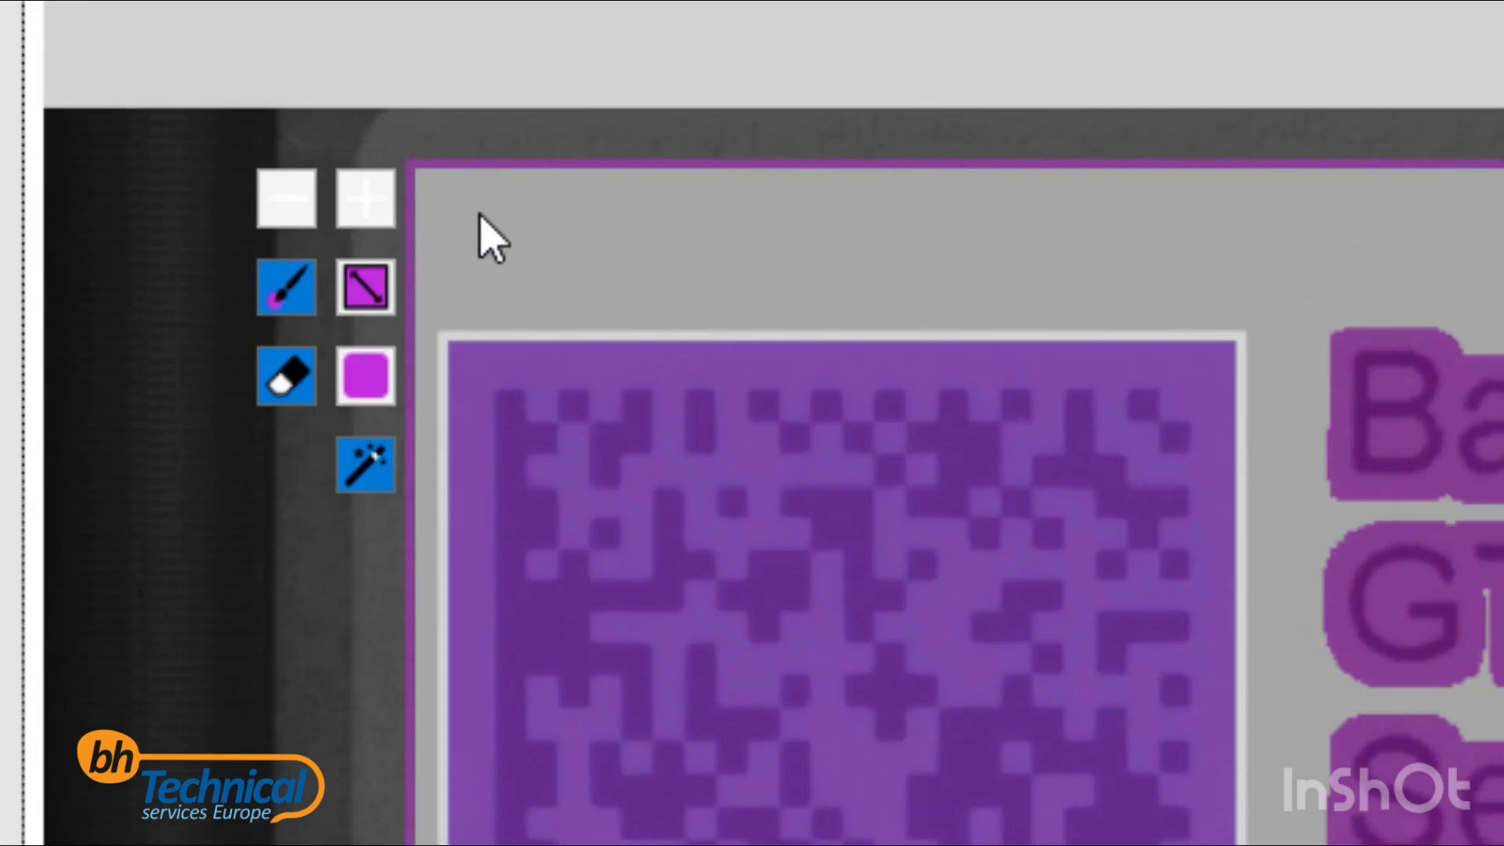
{"action": "left_click_drag", "start_coordinate": [479, 214], "coordinate": [771, 298]}
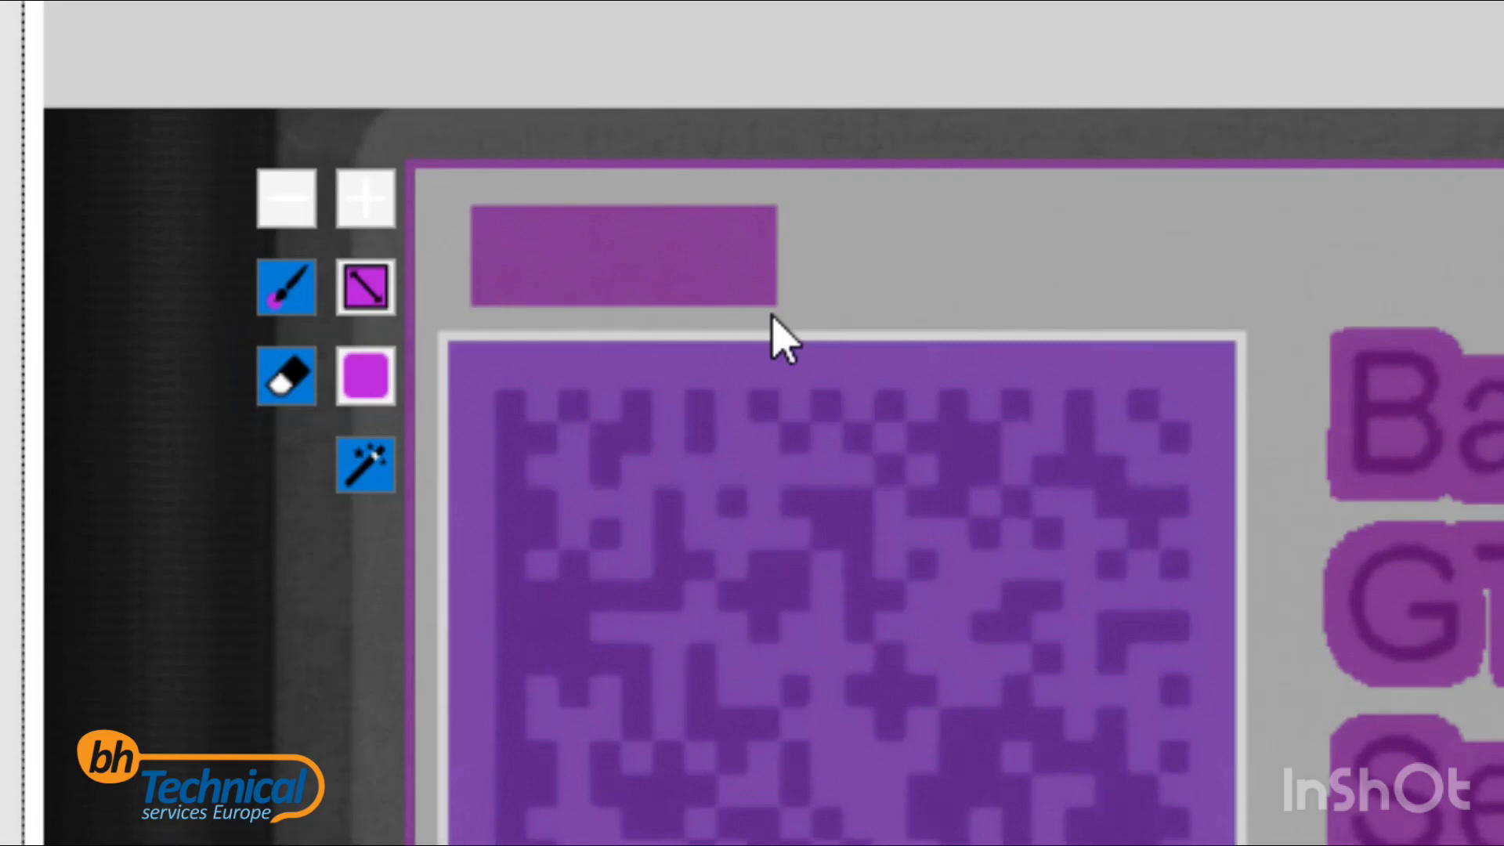
{"action": "left_click", "coordinate": [298, 288]}
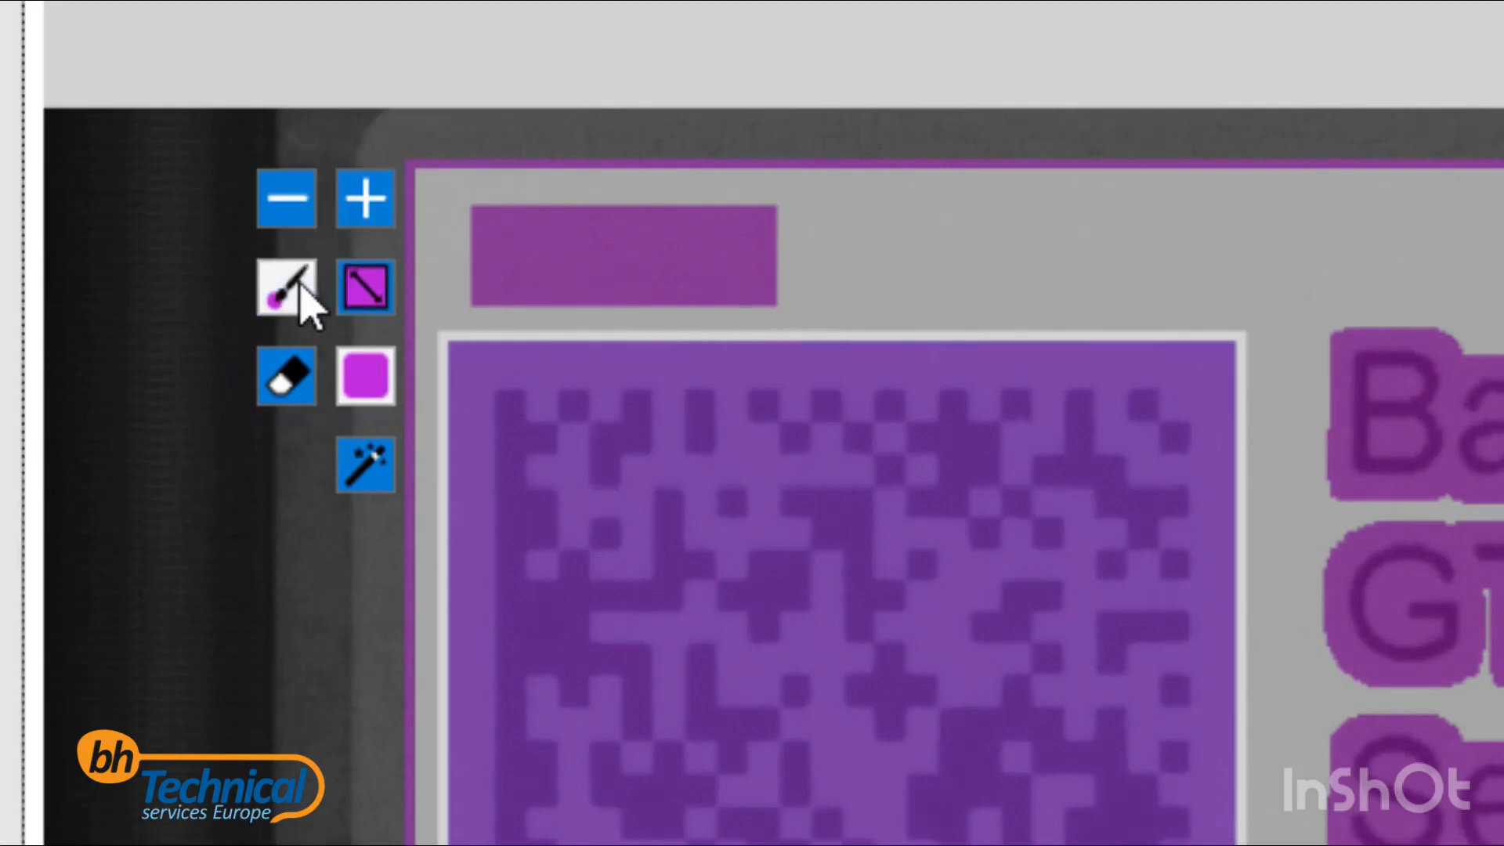
{"action": "left_click_drag", "start_coordinate": [853, 259], "coordinate": [997, 258]}
{"action": "left_click", "coordinate": [304, 222]}
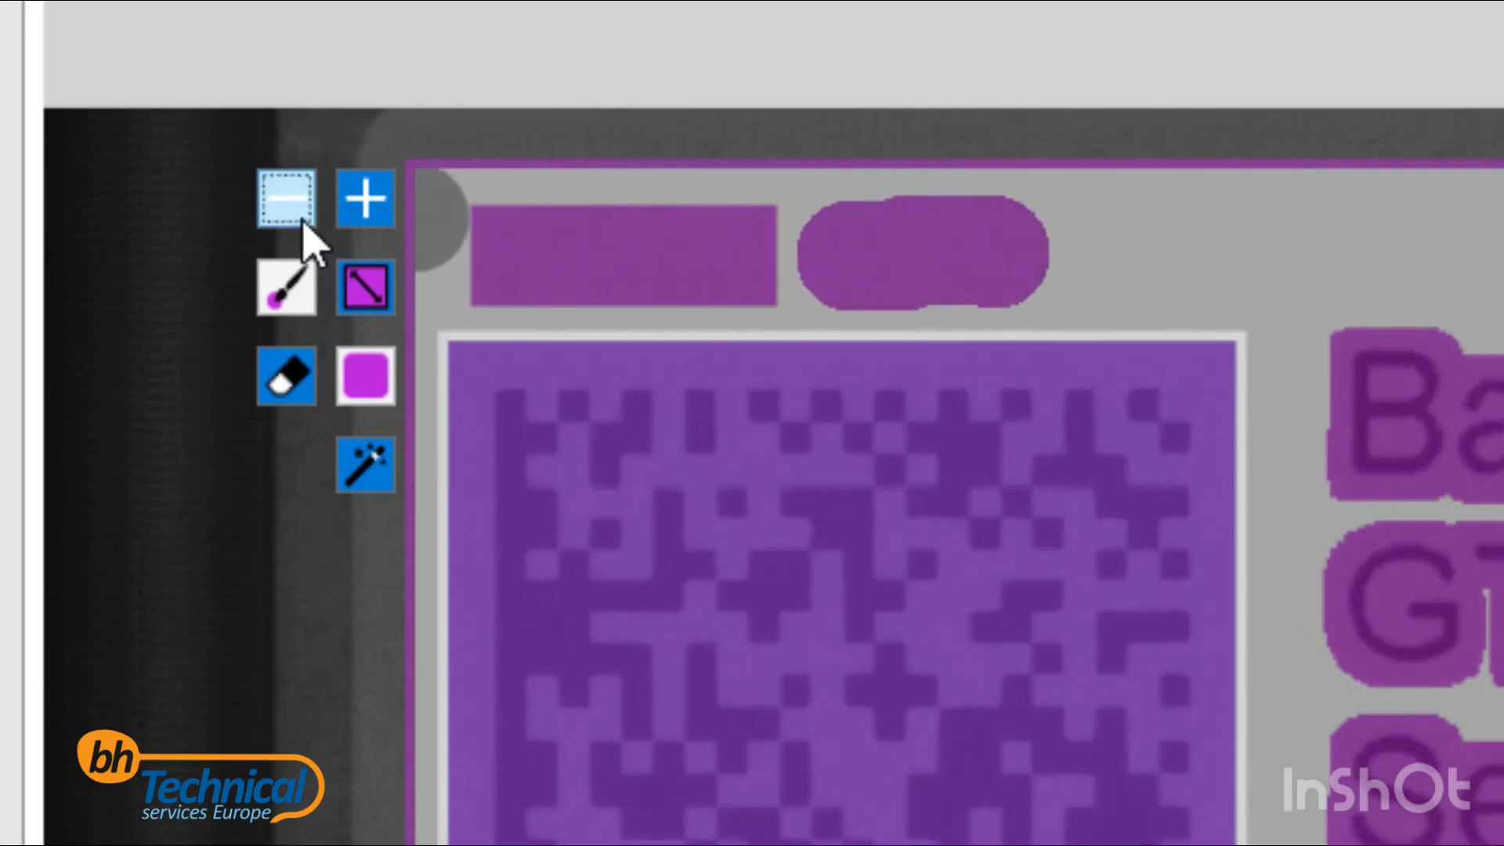
{"action": "left_click_drag", "start_coordinate": [1126, 259], "coordinate": [1326, 255]}
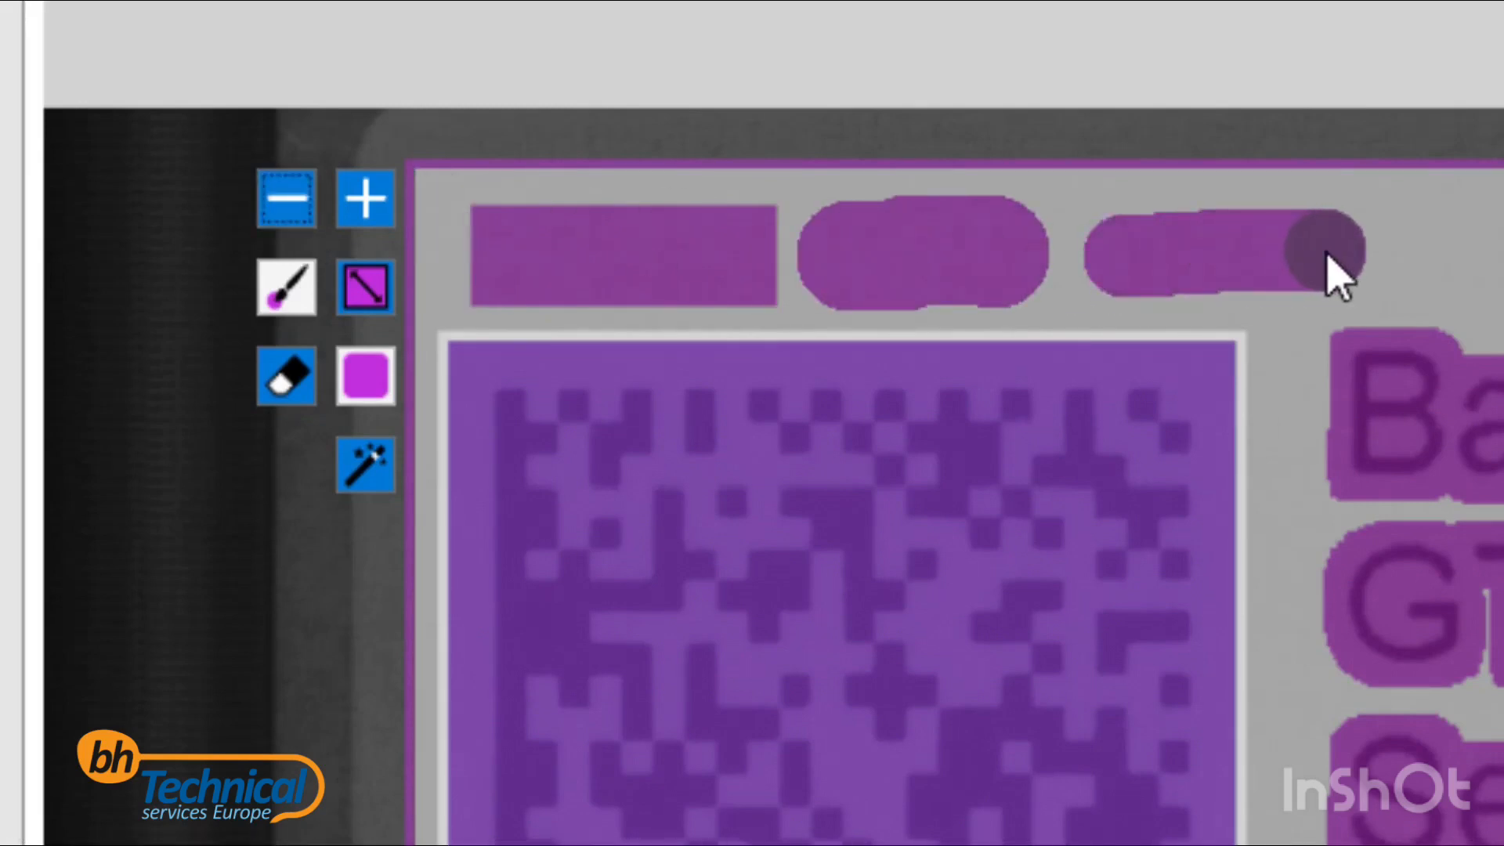
Erase the three hand-drawn mask shapes above the barcode with a rectangular eraser.
{"action": "left_click", "coordinate": [293, 378]}
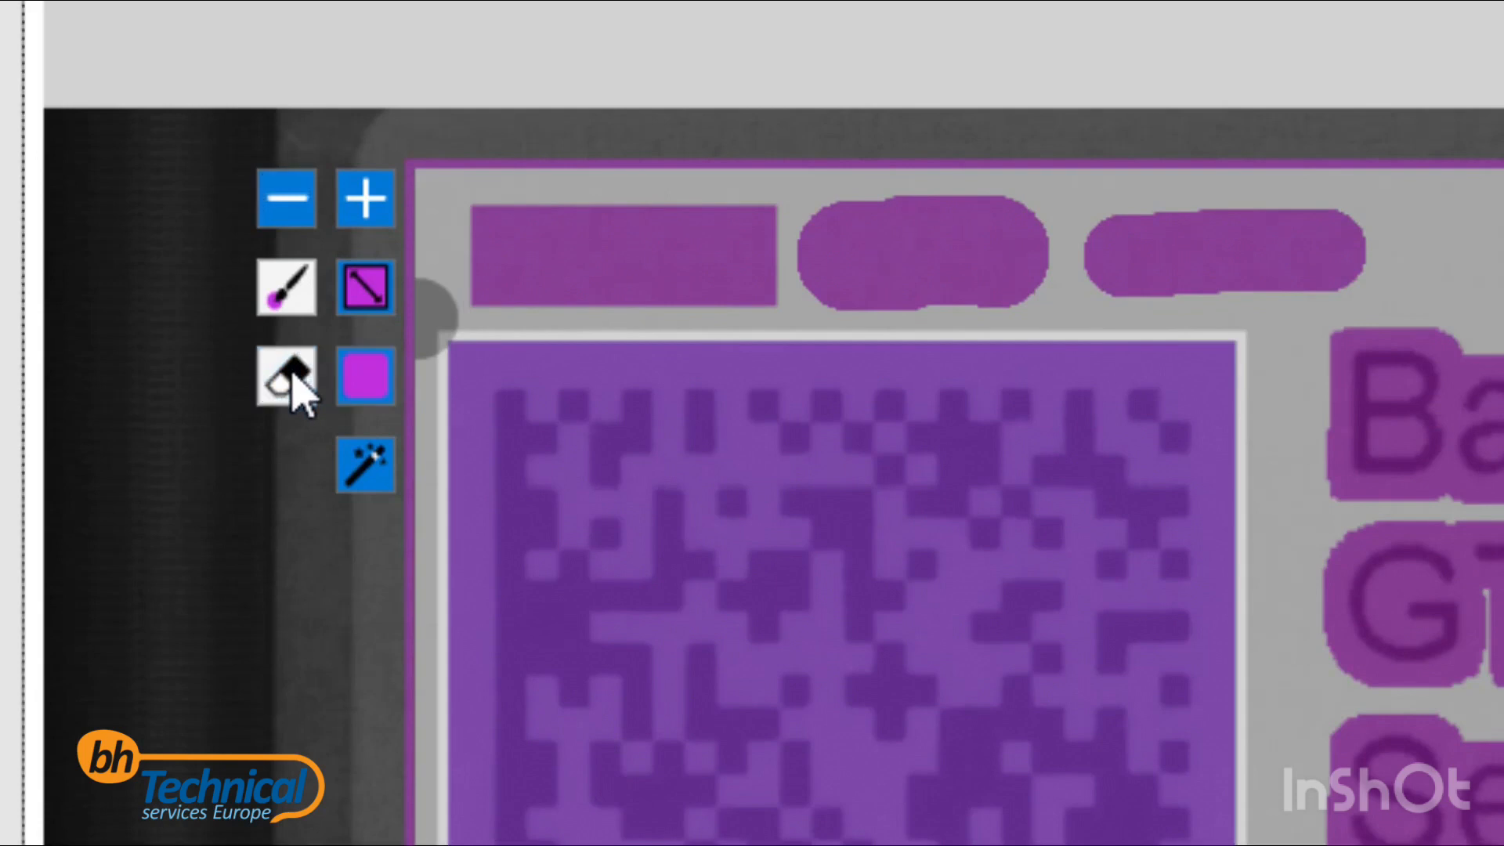
{"action": "left_click", "coordinate": [354, 299]}
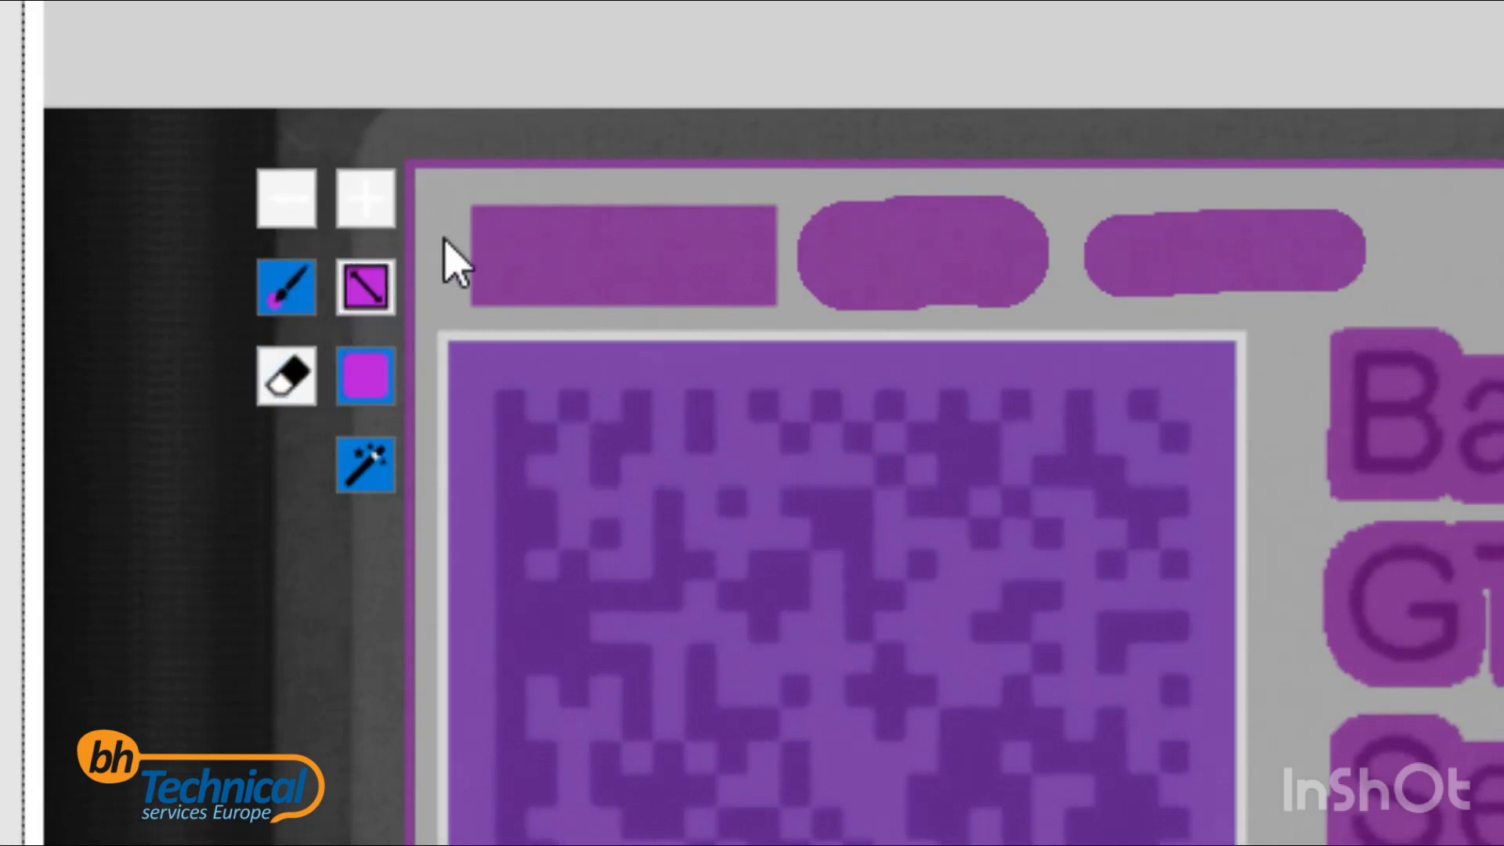
{"action": "mouse_move", "coordinate": [444, 185]}
{"action": "left_mouse_down"}
{"action": "mouse_move", "coordinate": [909, 266]}
{"action": "mouse_move", "coordinate": [1414, 312]}
{"action": "mouse_move", "coordinate": [1367, 319]}
{"action": "mouse_move", "coordinate": [1383, 323]}
{"action": "left_mouse_up"}
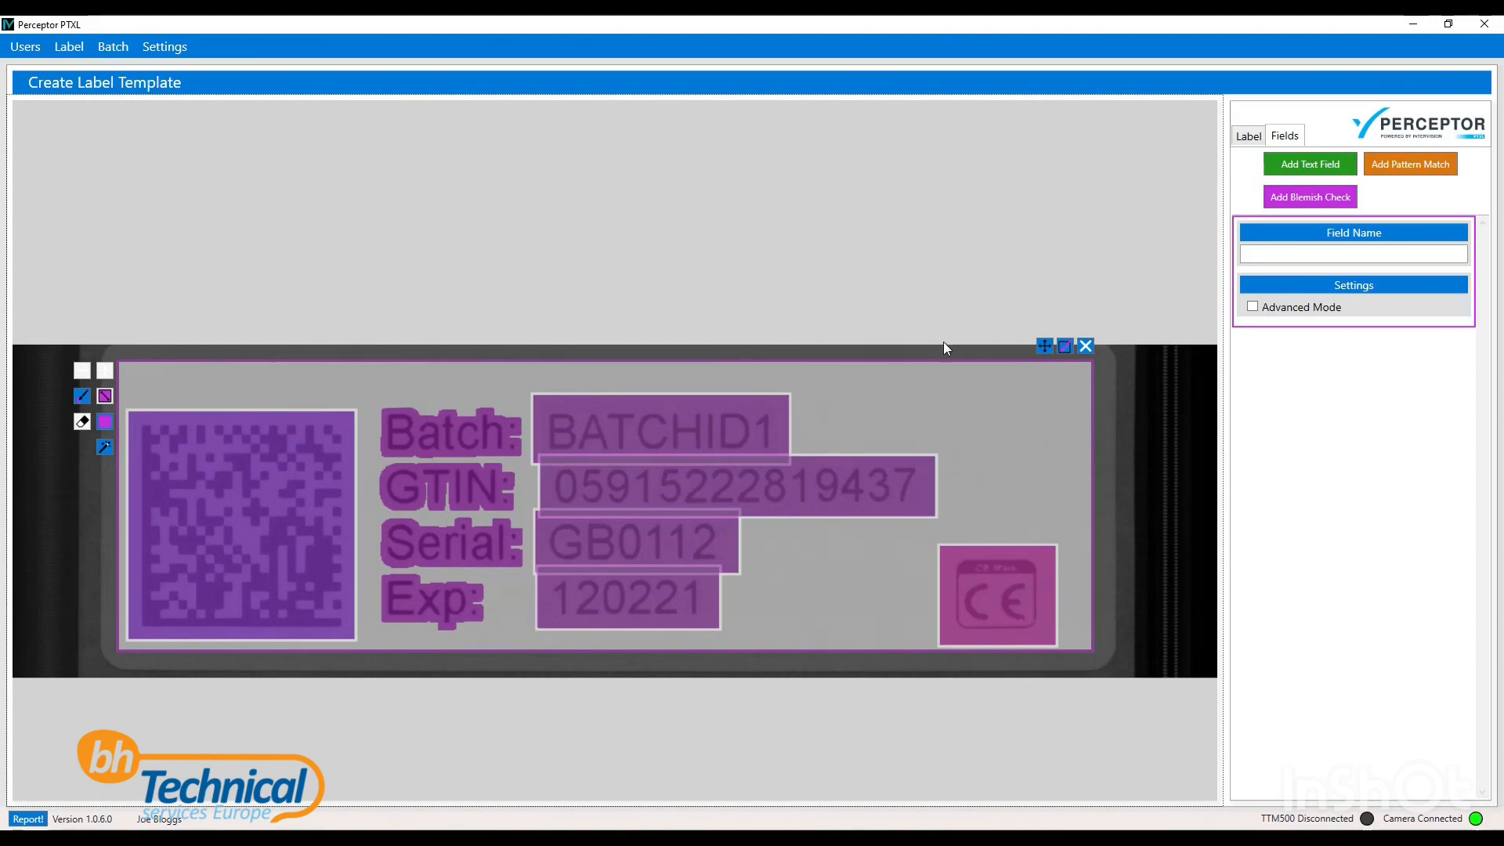
Name the blemish check field Blemish and enable its Advanced Mode settings.
{"action": "left_click", "coordinate": [1297, 255]}
{"action": "type", "text": "Blemish"}
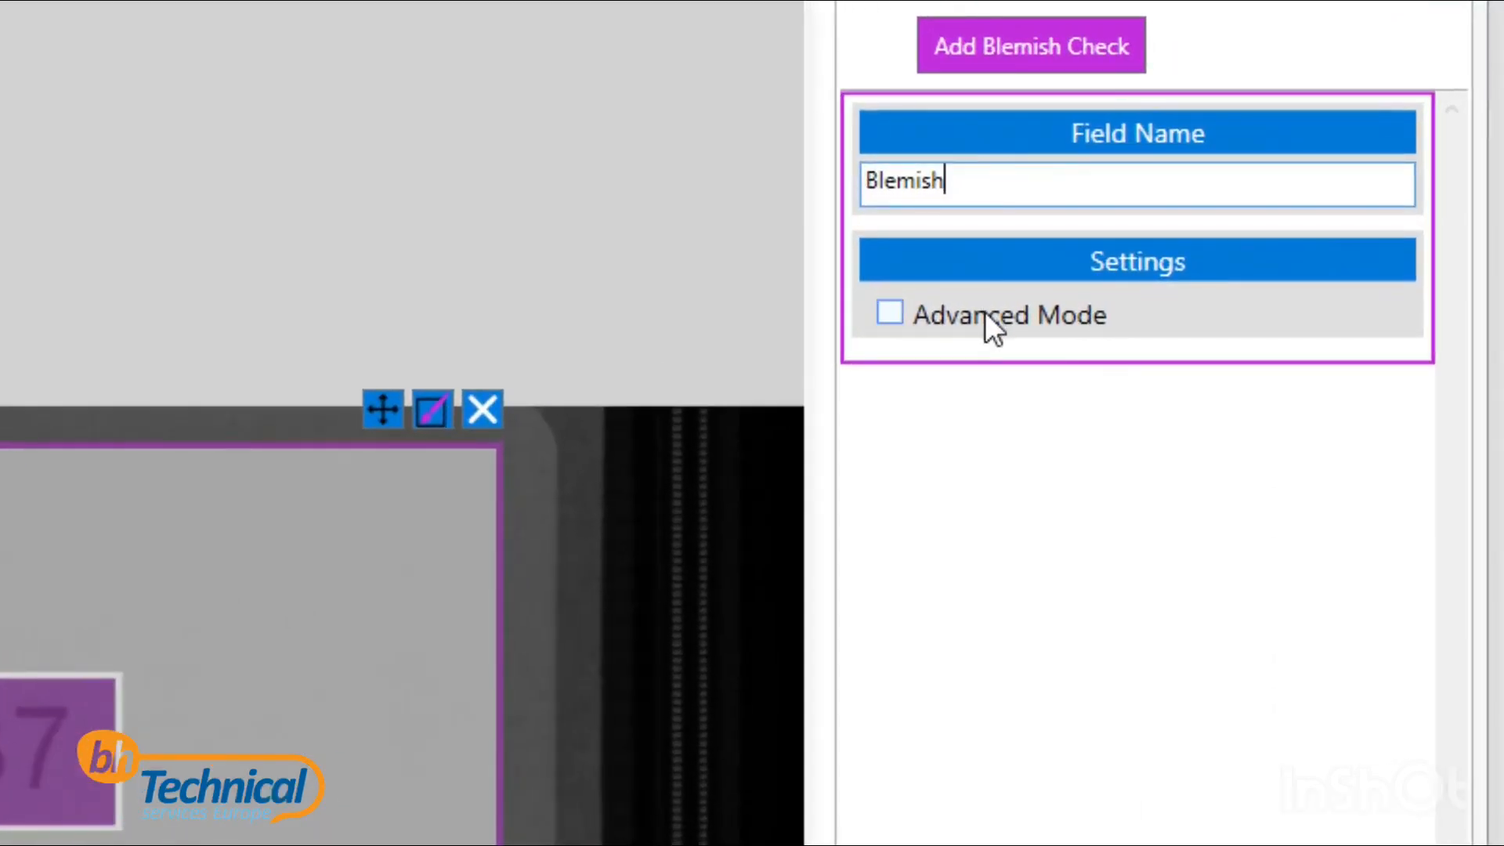
{"action": "left_click", "coordinate": [1267, 305]}
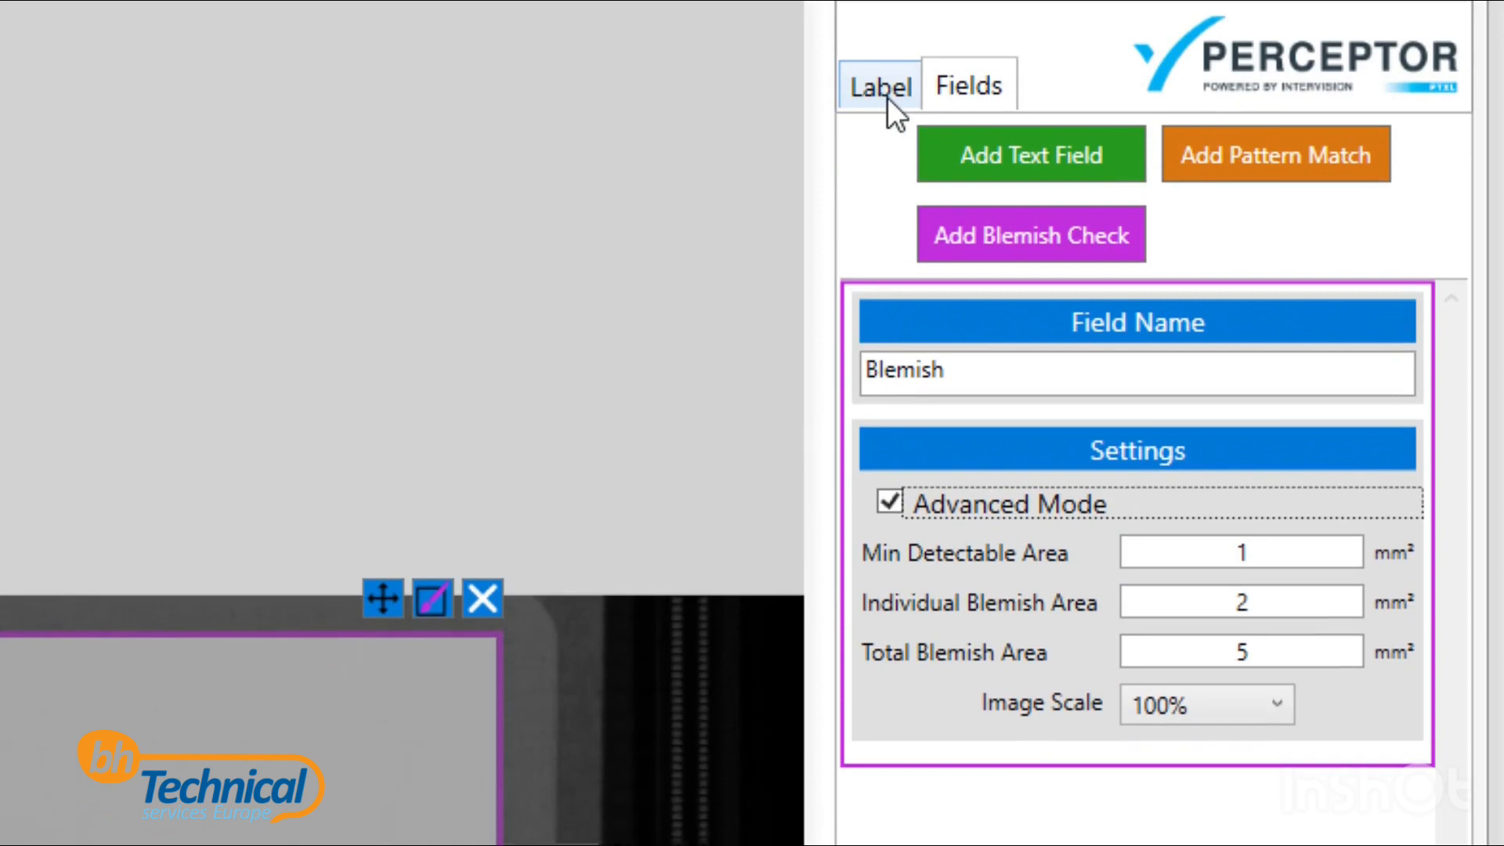
Name the label template Label Demo 1 and save it.
{"action": "left_click", "coordinate": [881, 87]}
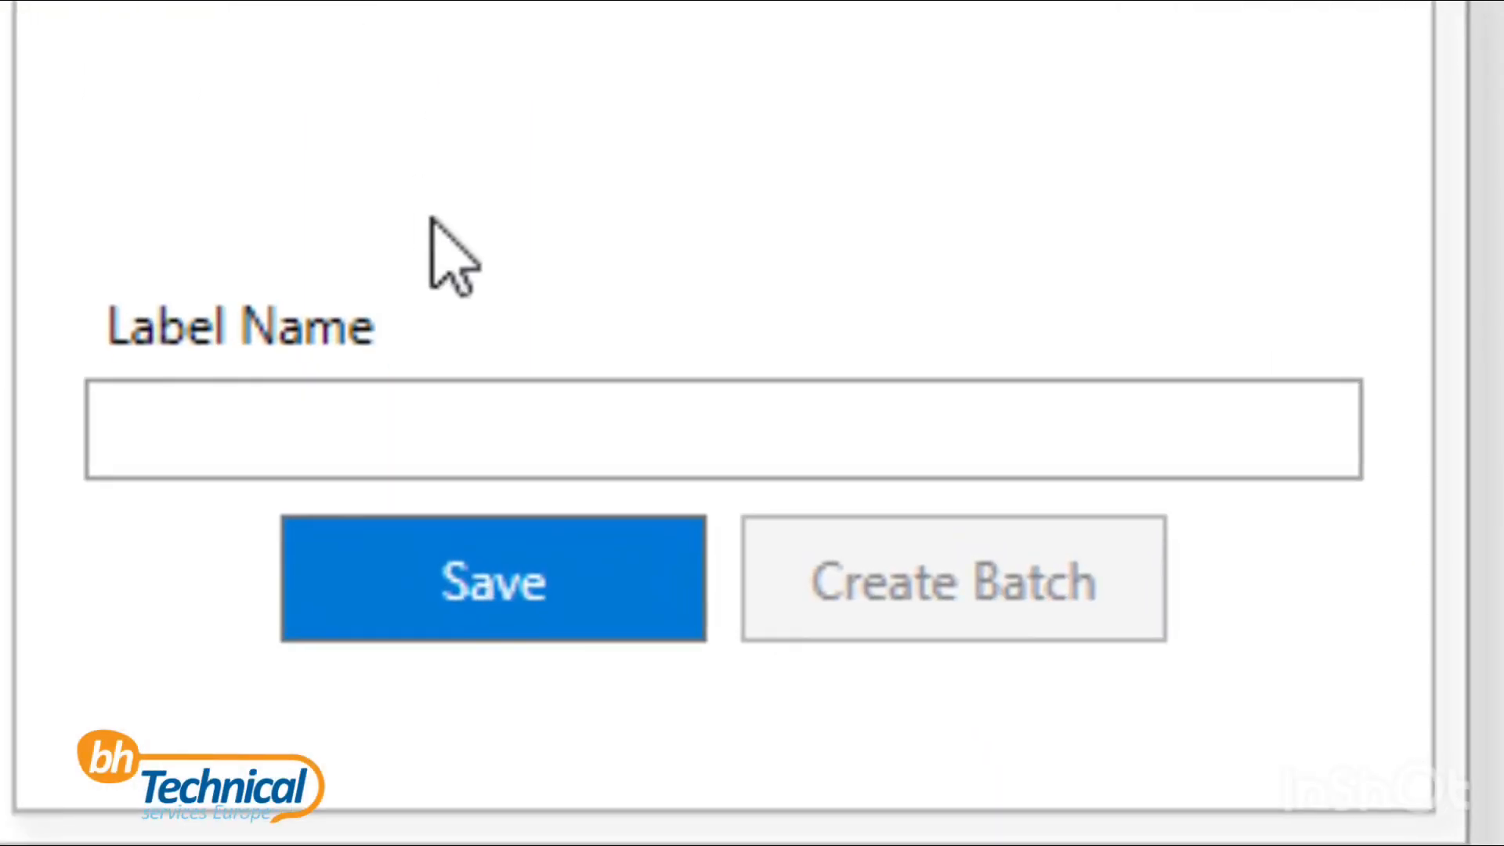
{"action": "left_click", "coordinate": [470, 425]}
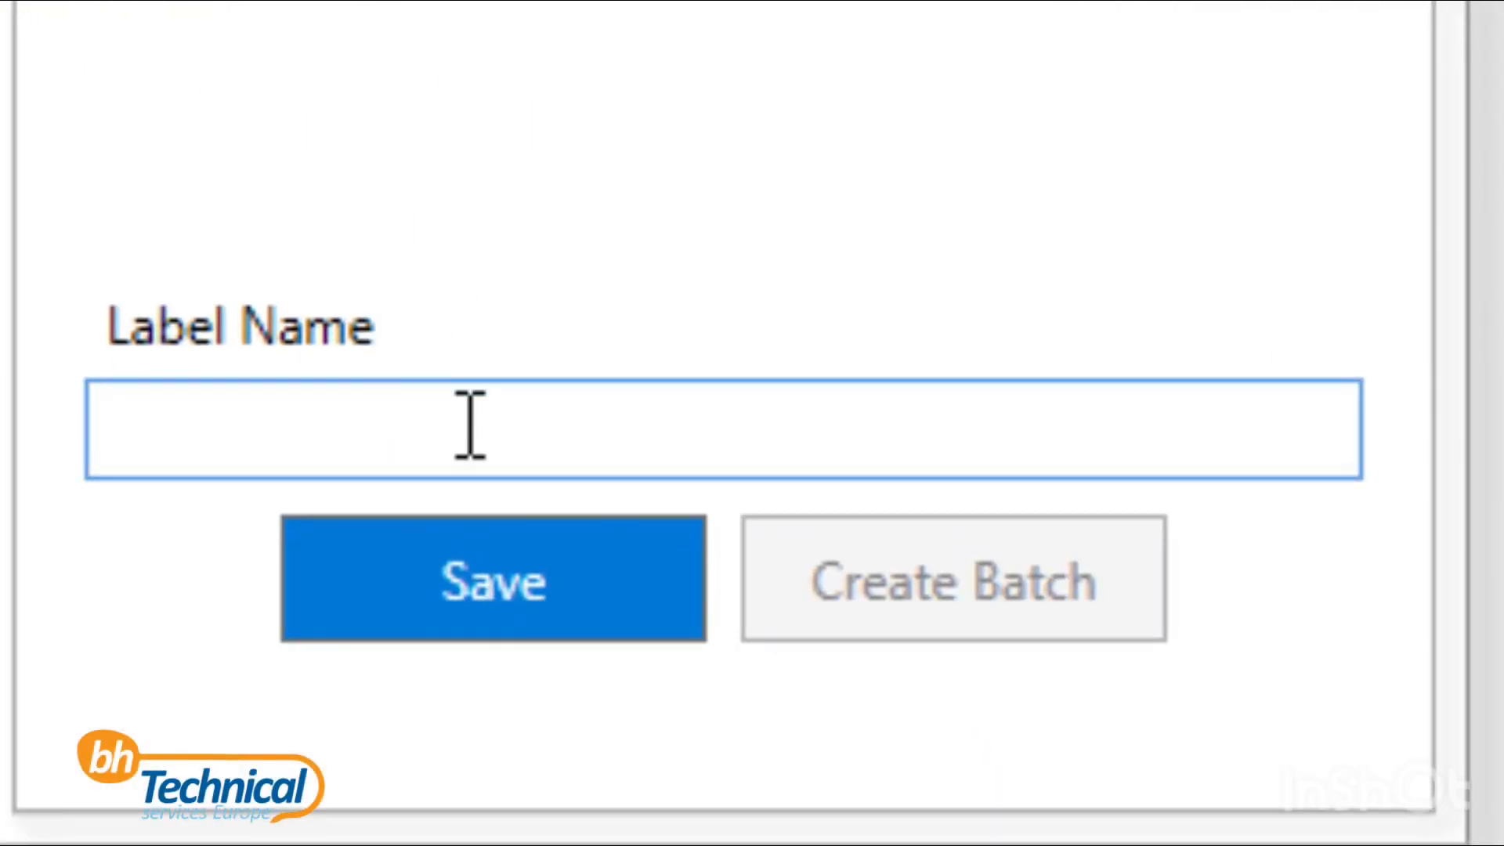
{"action": "type", "text": "Label De"}
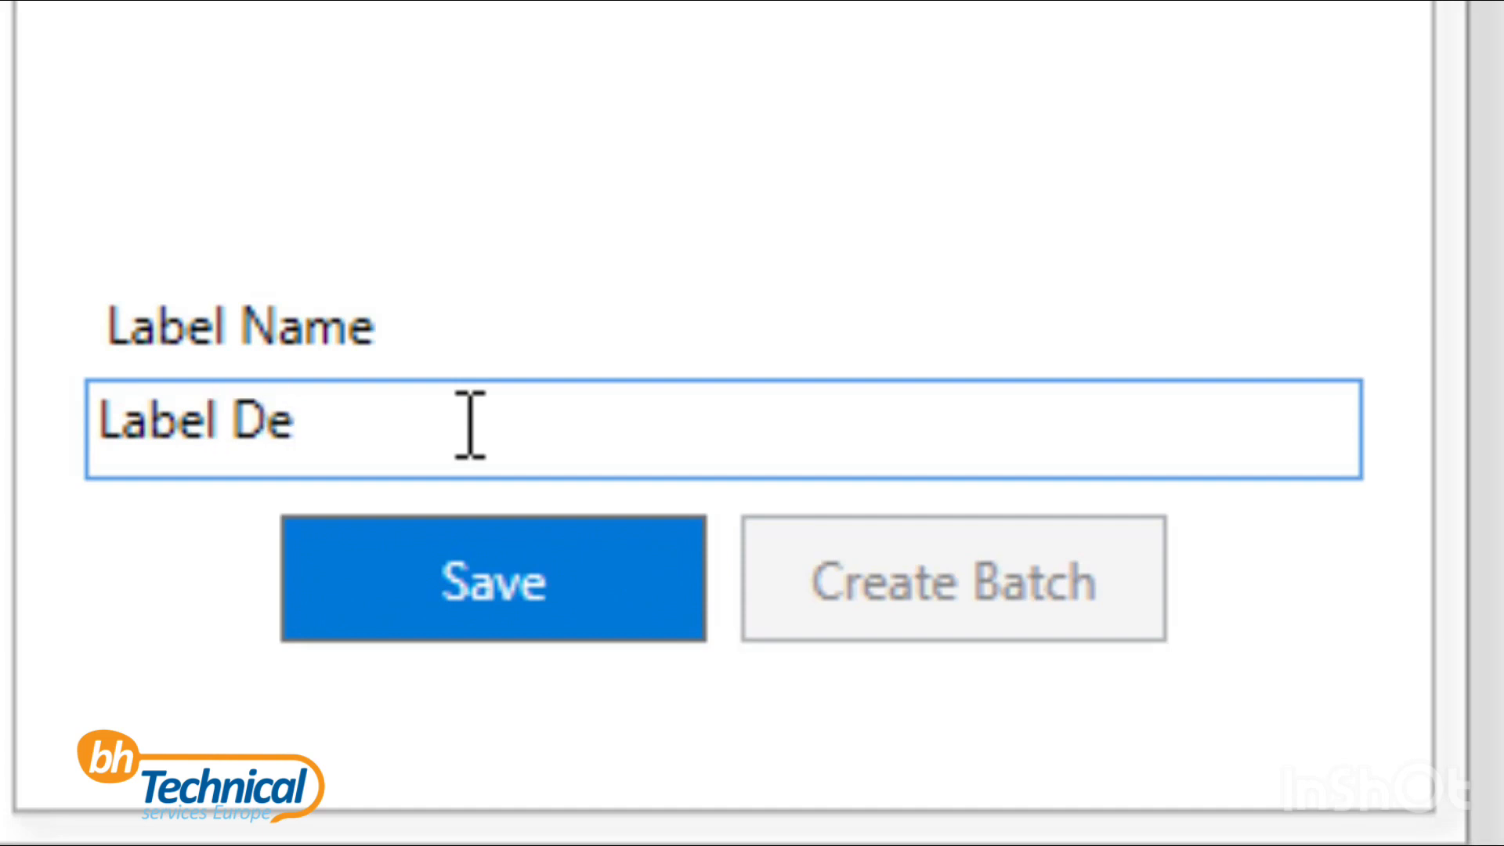
{"action": "type", "text": "mo 1"}
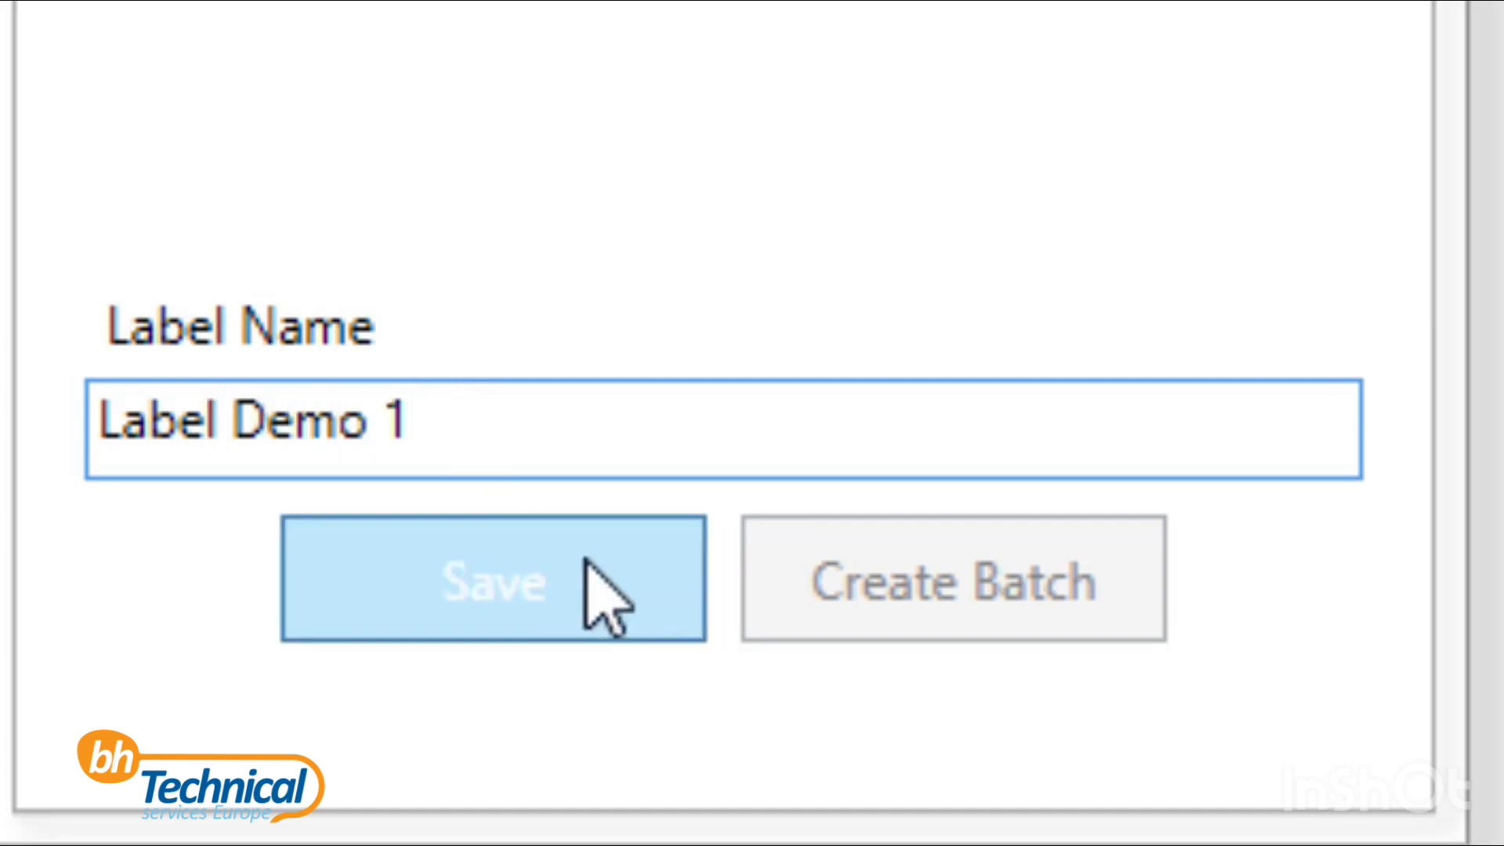
{"action": "left_click", "coordinate": [631, 587]}
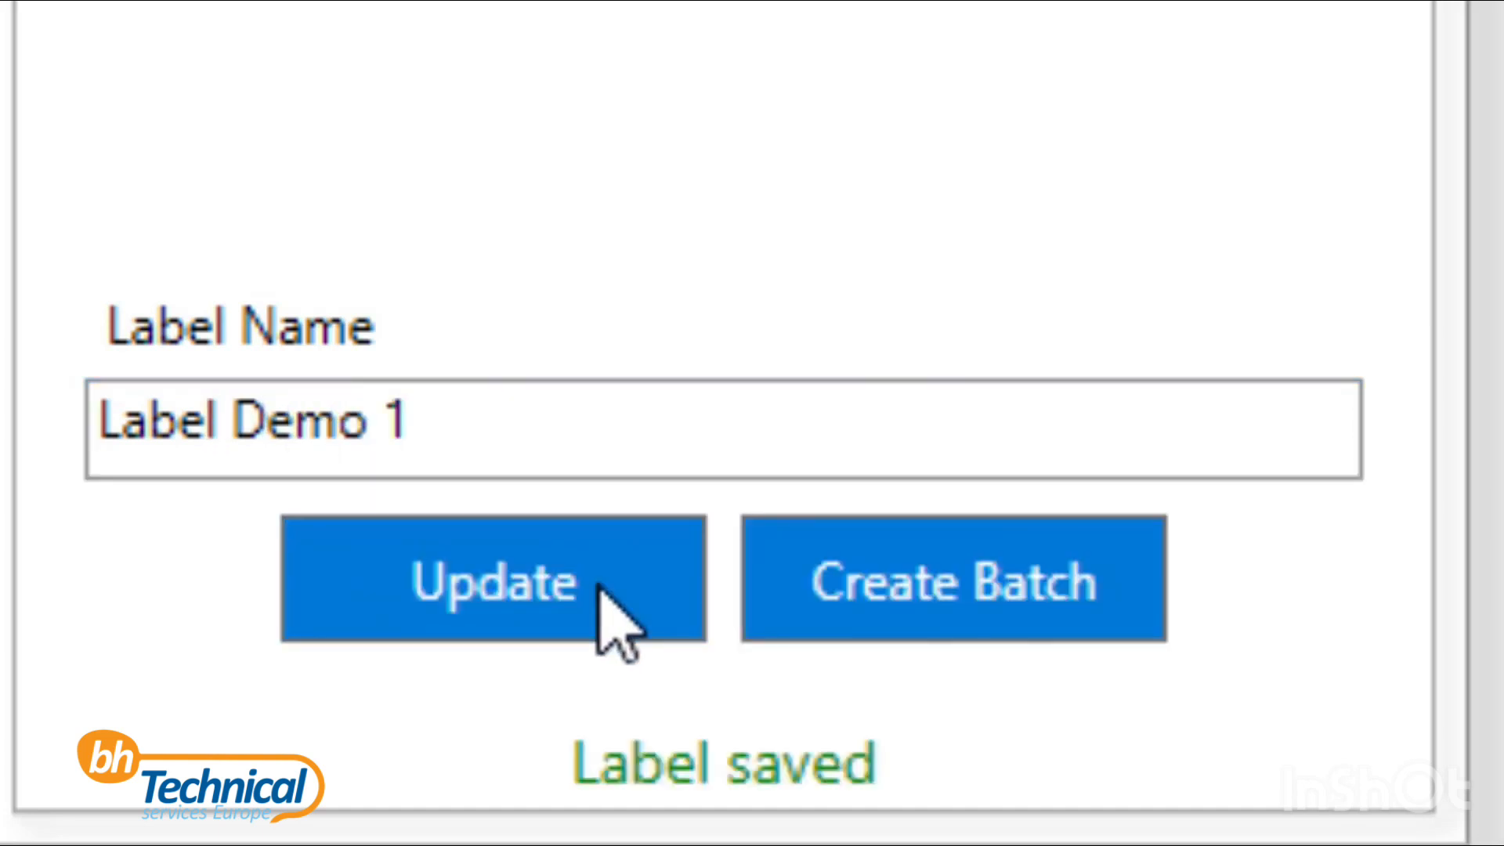